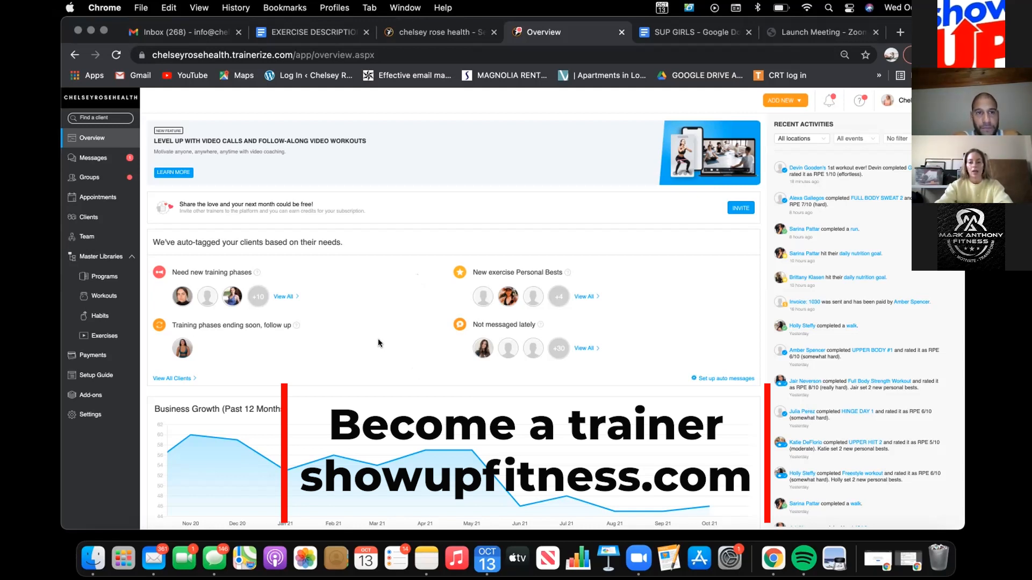
Step: Review the consultation form of the active client on the OCTOBER PLAN phase, then close the profile
click(88, 218)
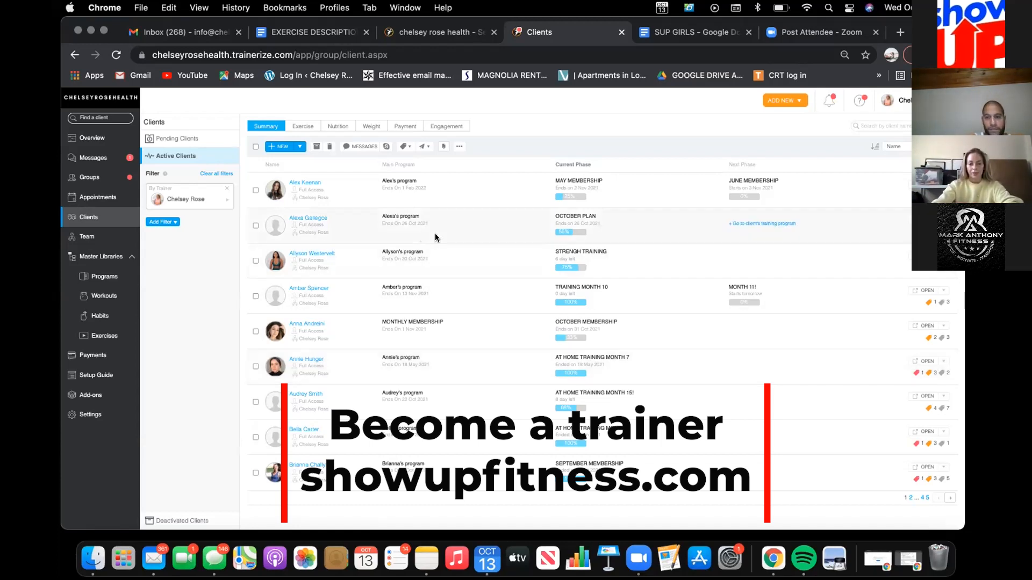
click(310, 217)
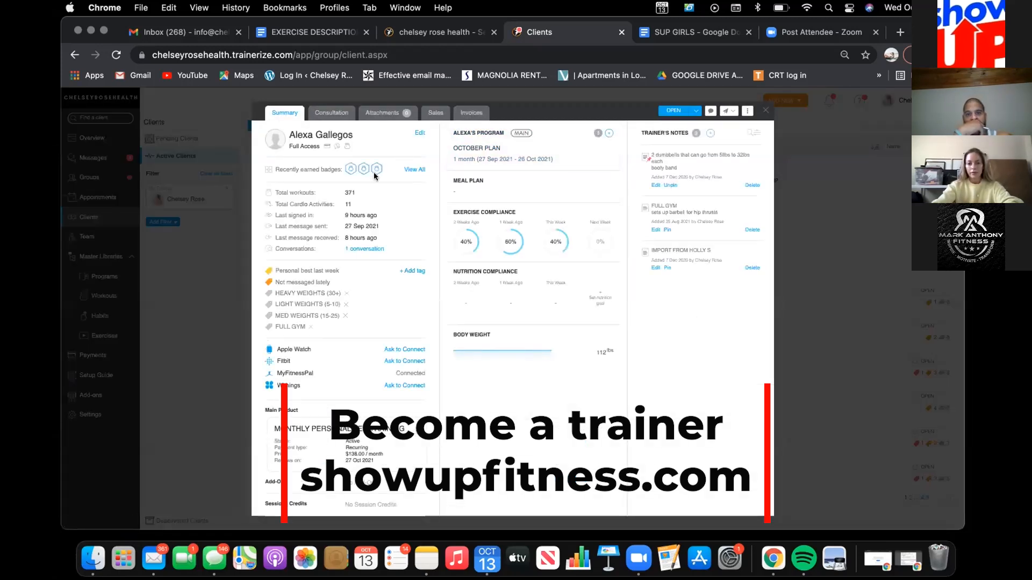
click(329, 112)
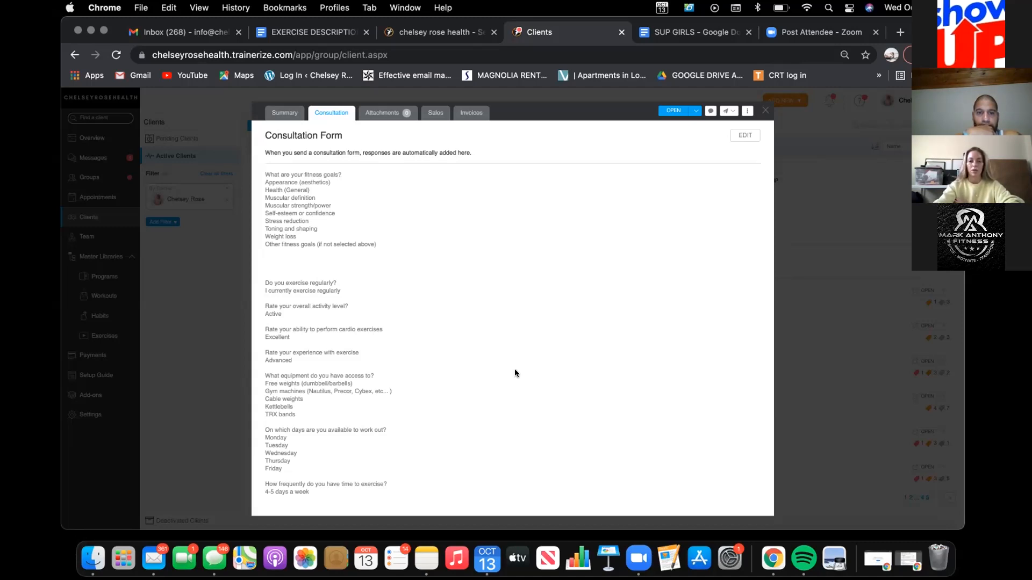
scroll(441, 359, down, 3)
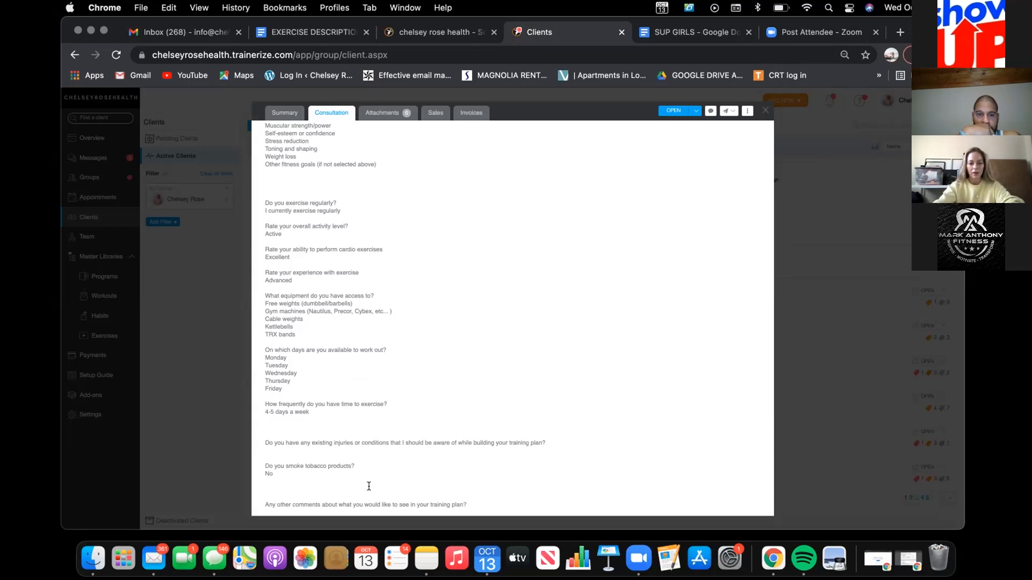
scroll(344, 468, up, 3)
scroll(372, 354, down, 3)
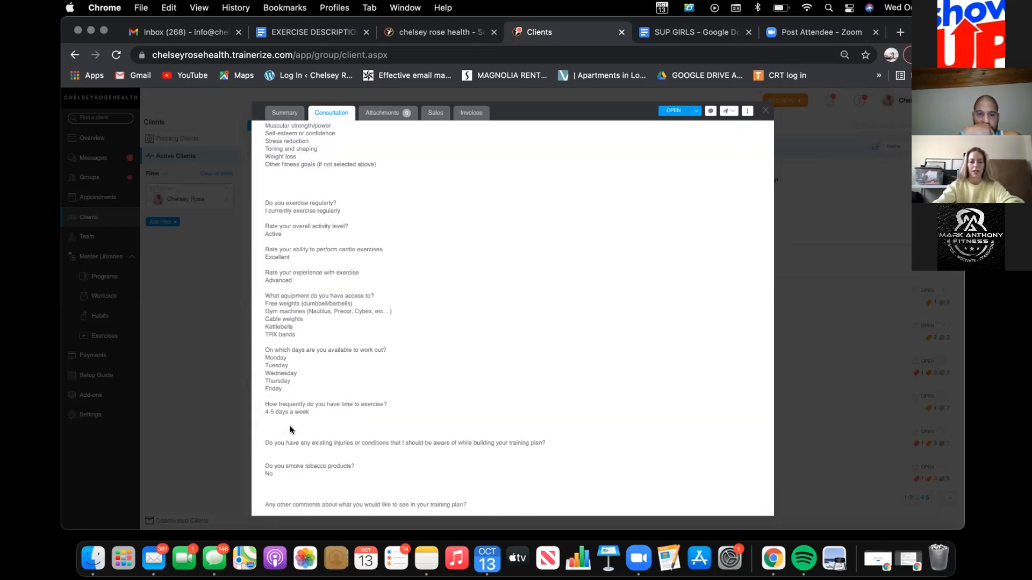
click(766, 112)
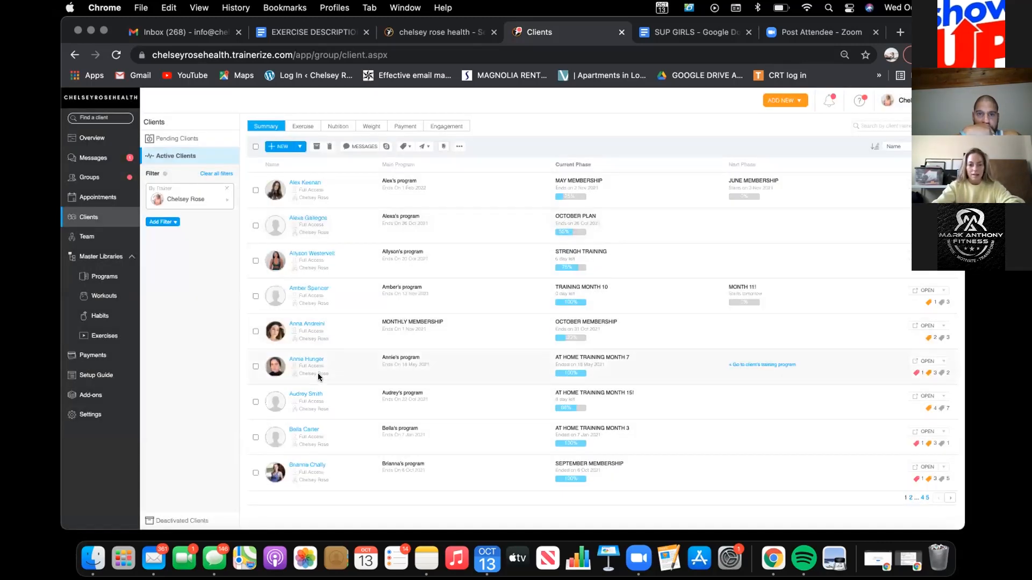
Step: Review the consultation form of the client on the MONTHLY MEMBERSHIP program, then close the profile
click(298, 322)
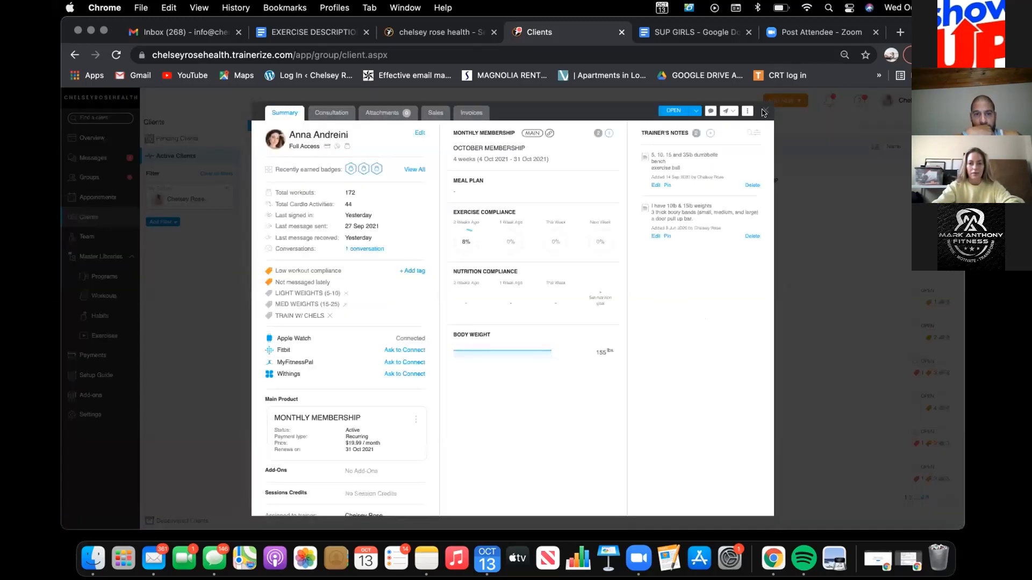
click(329, 113)
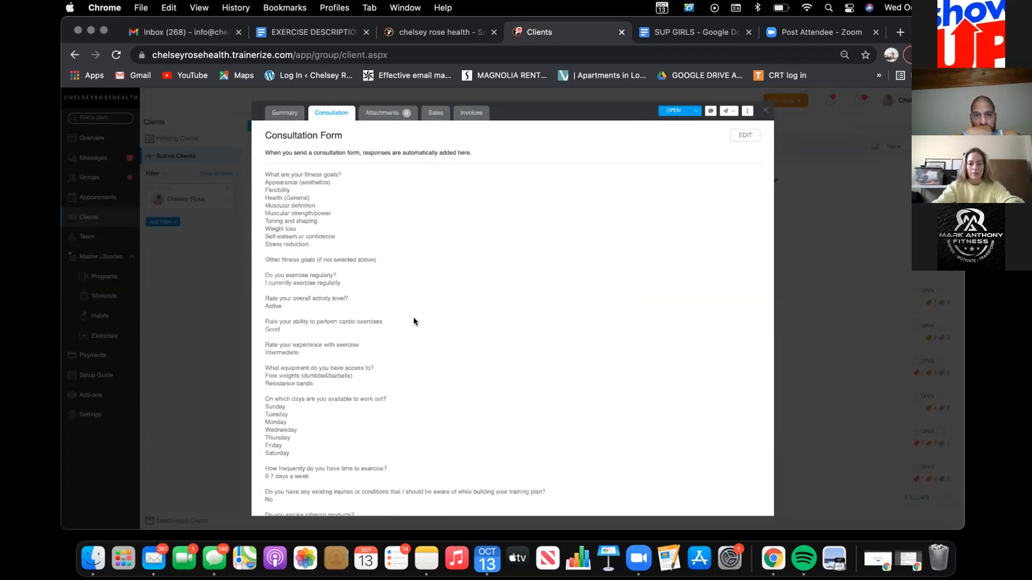
scroll(414, 322, up, 2)
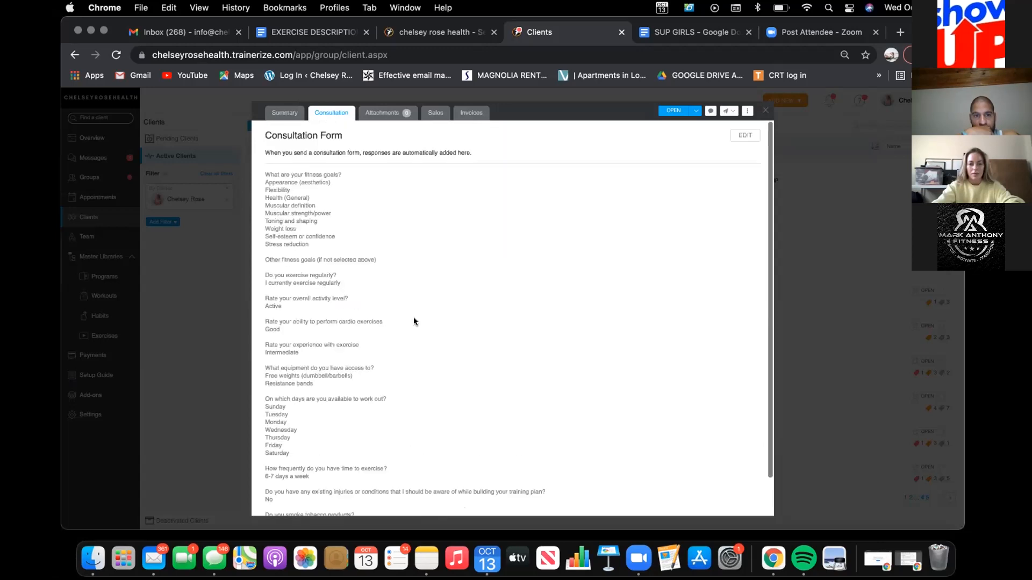
click(767, 108)
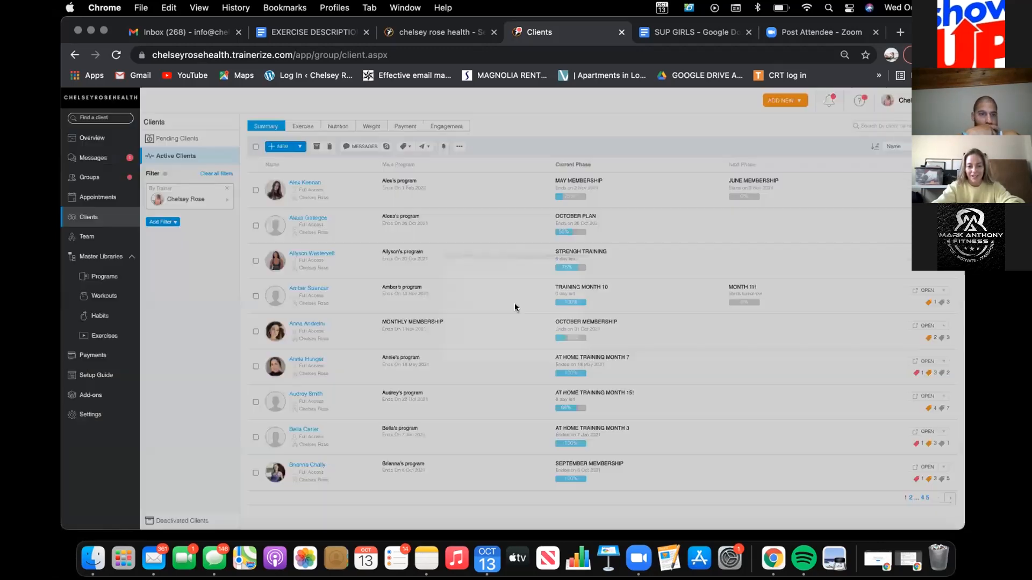
Step: Examine the consultation form of the client on TRAINING MONTH 10, highlighting the answer about the exact weights owned
click(297, 288)
click(329, 110)
scroll(364, 249, down, 3)
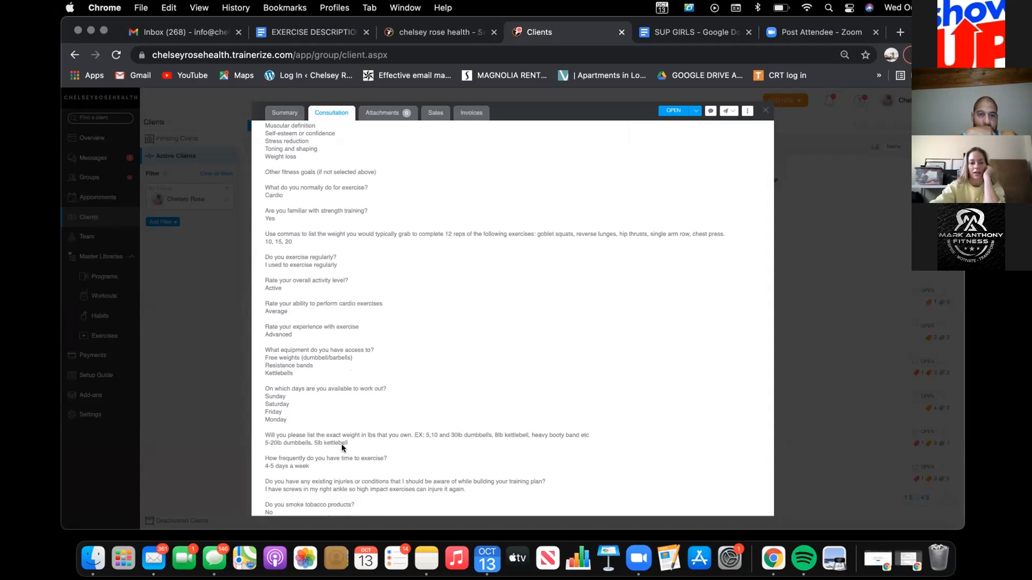
scroll(375, 449, down, 3)
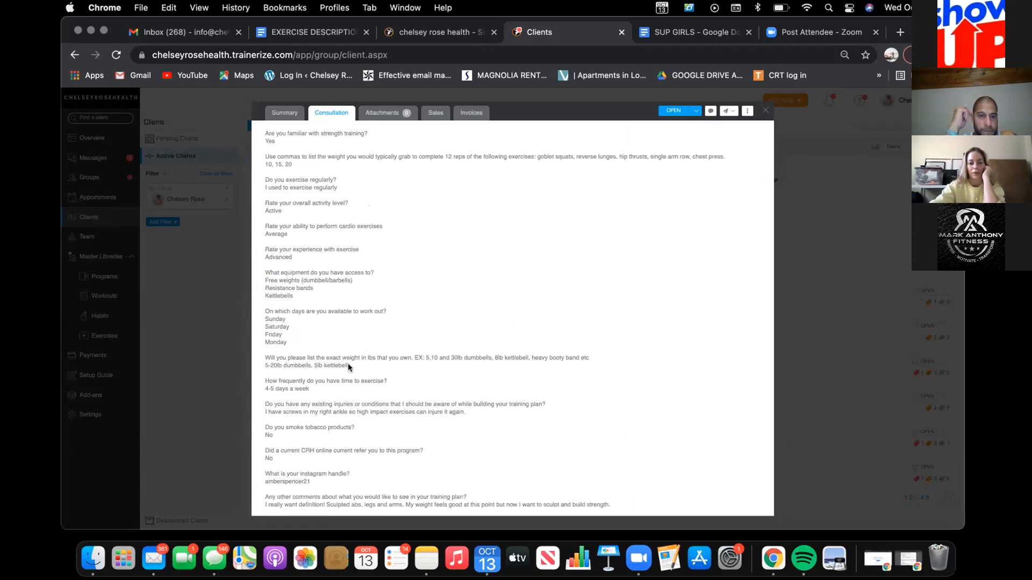
drag(348, 367, 259, 367)
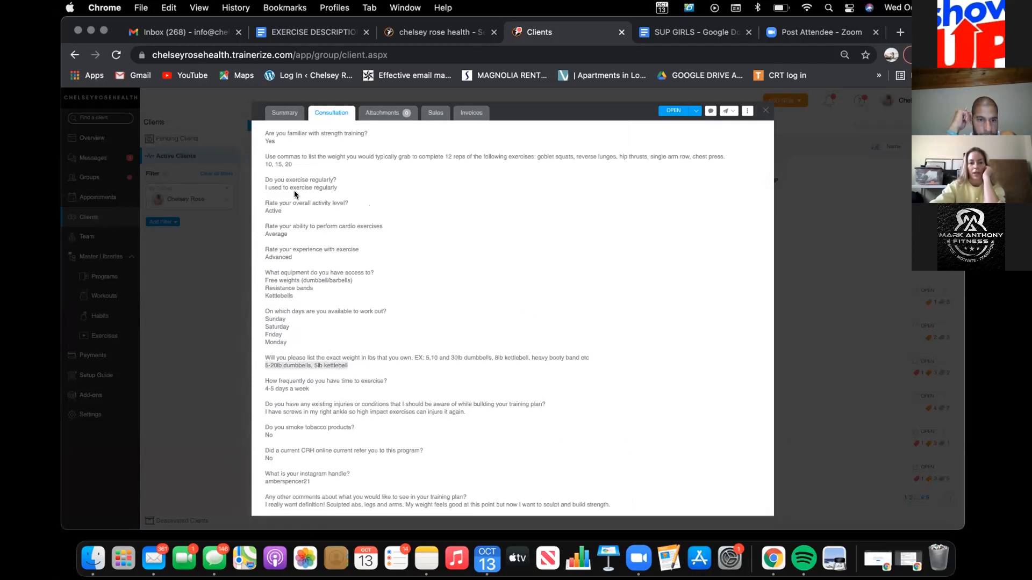
Step: Return to the client's profile summary and open their training program
click(285, 113)
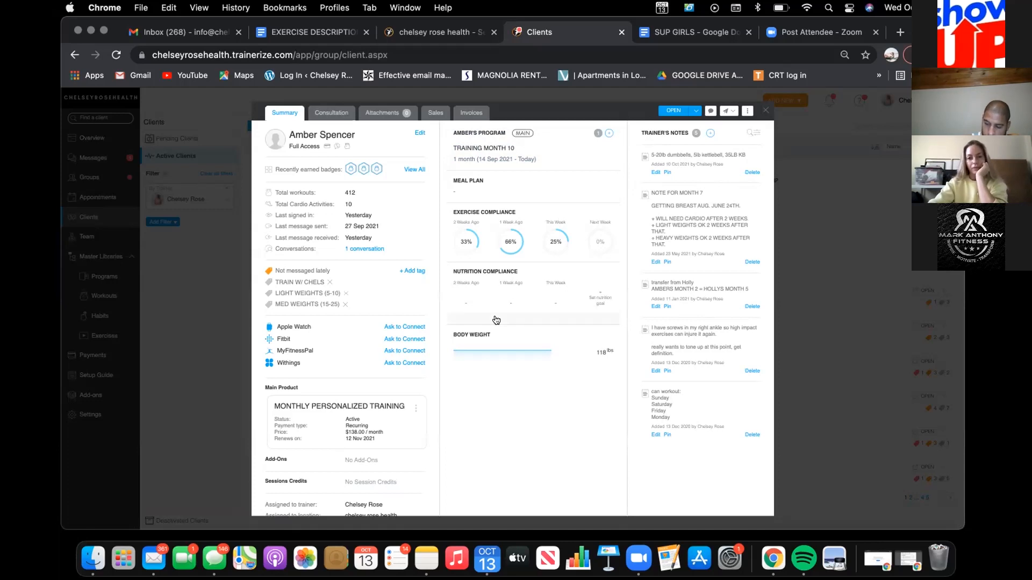
click(694, 112)
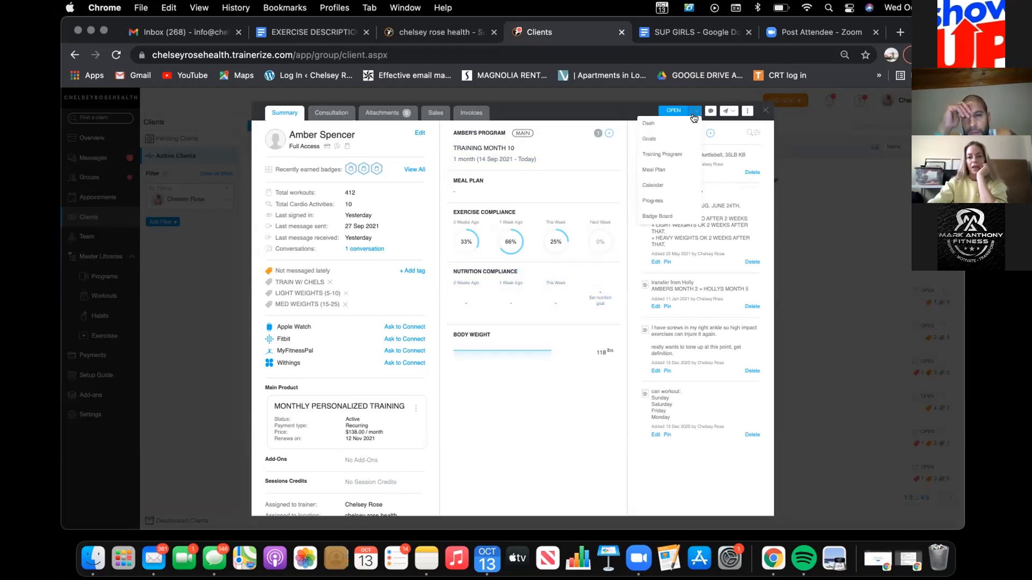
click(666, 155)
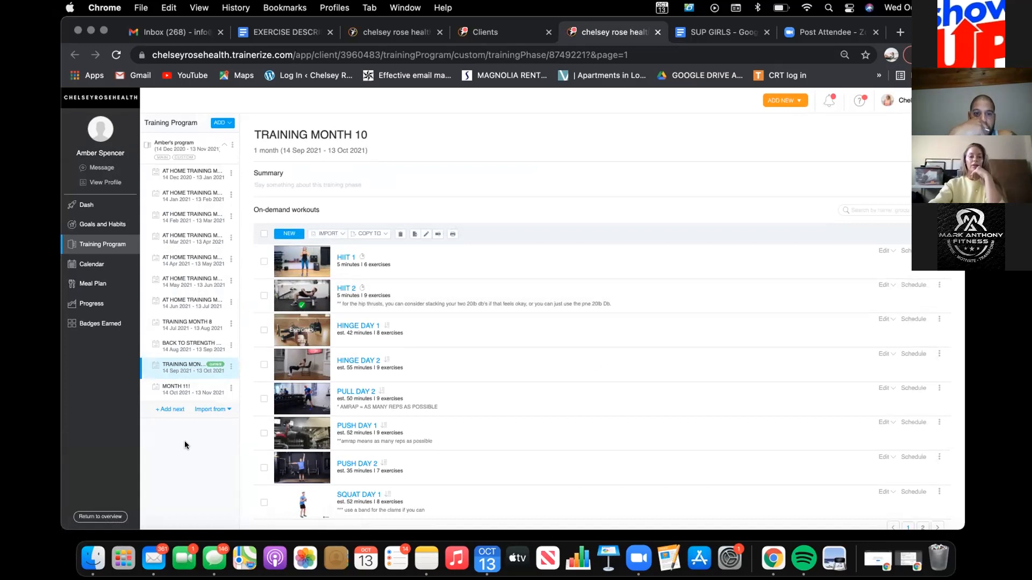
Step: Add a next training phase named with the client's first name plus MONTH 1, starting 14 Nov 2021 for 1 month
click(170, 409)
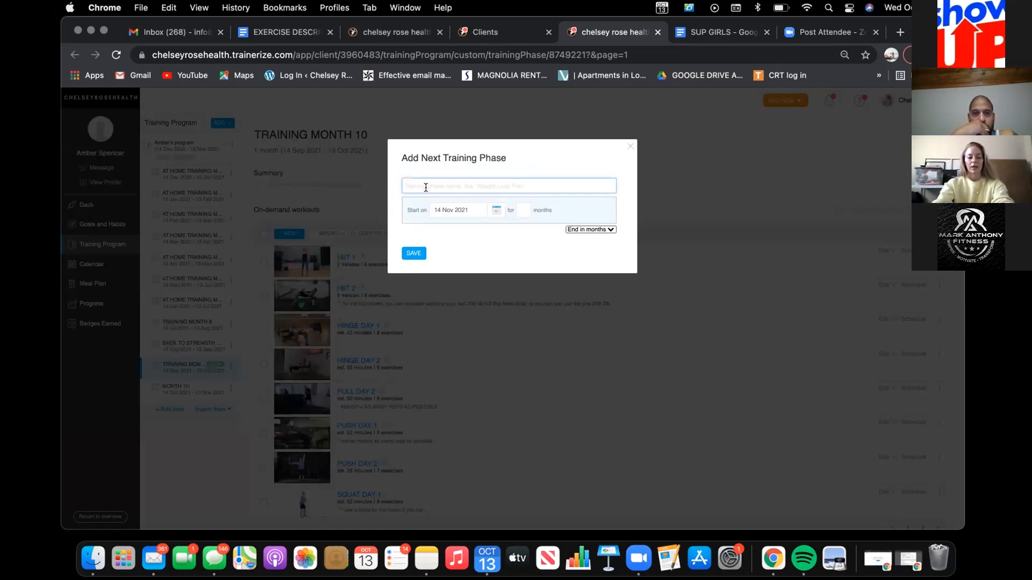
text(AMBER MONTH 1)
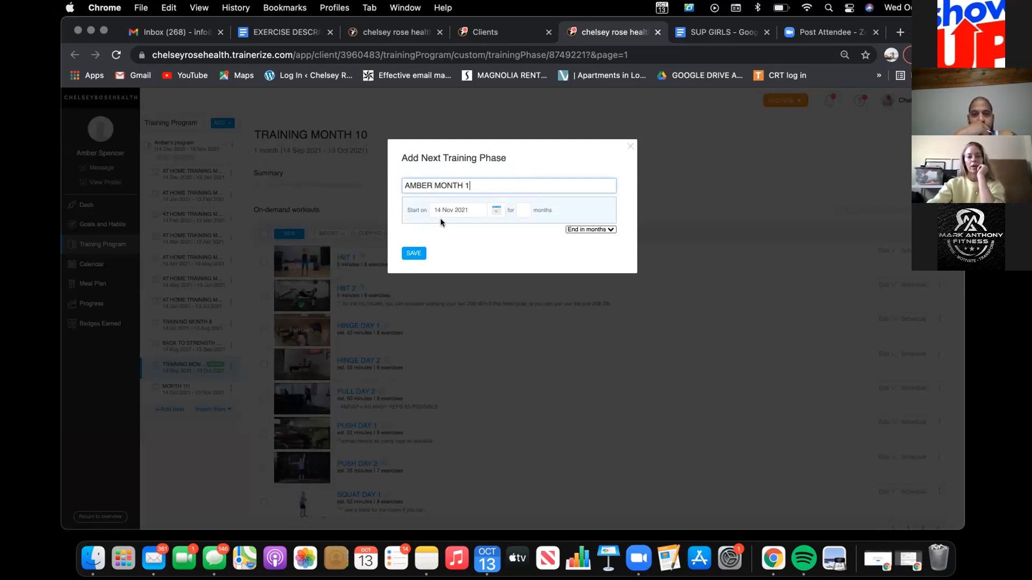
click(575, 229)
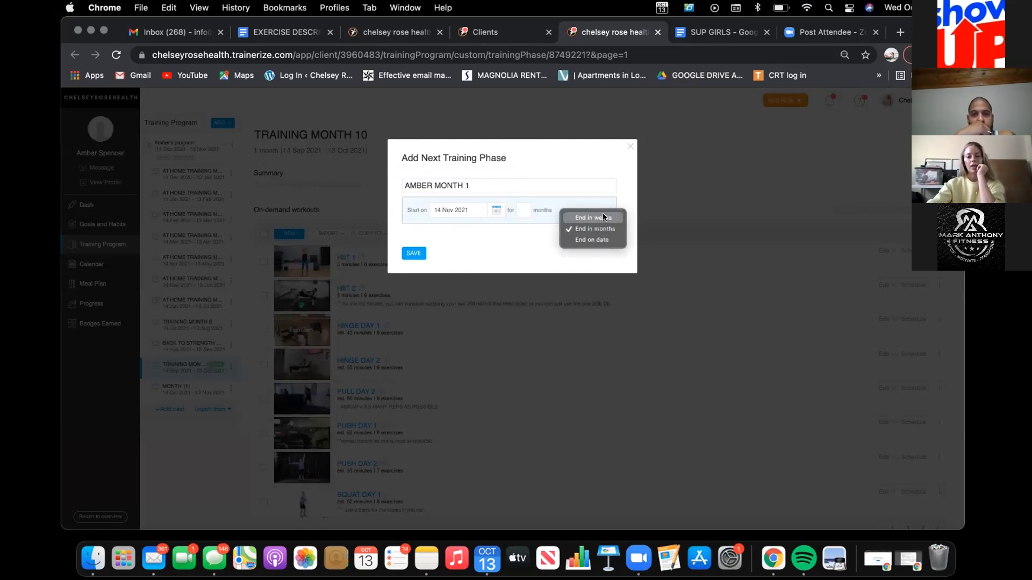
click(519, 250)
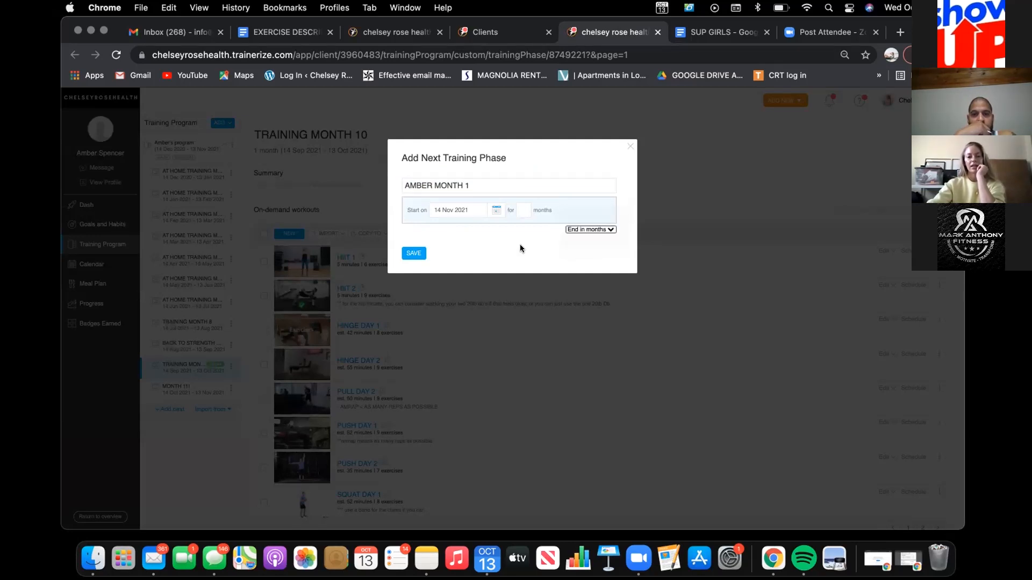
click(519, 212)
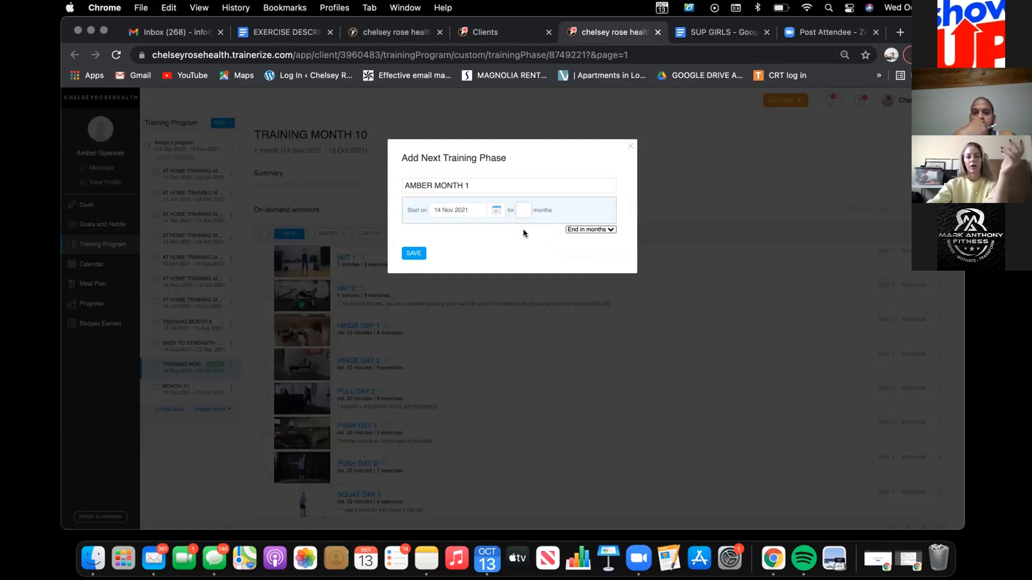
text(1)
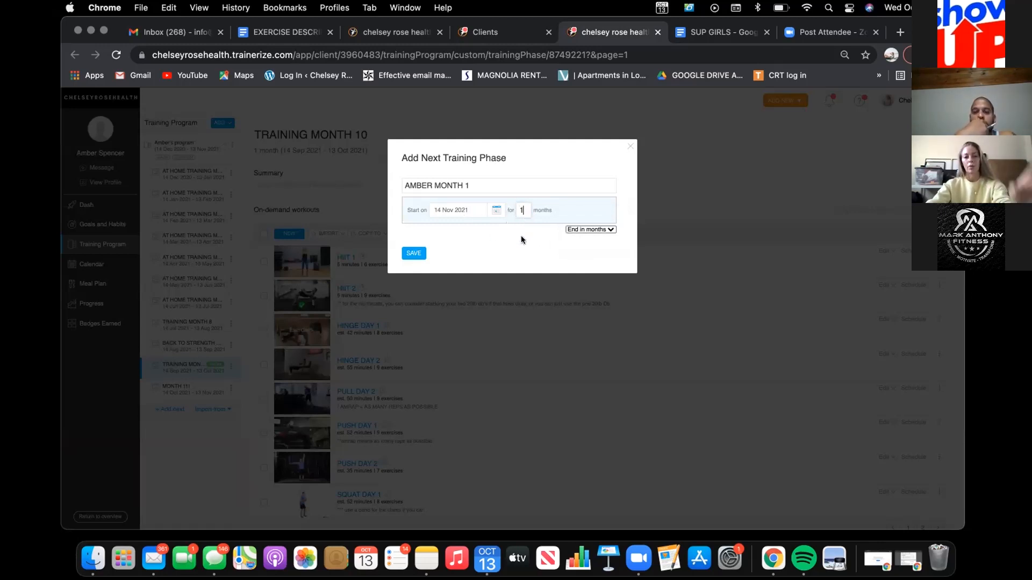
click(408, 253)
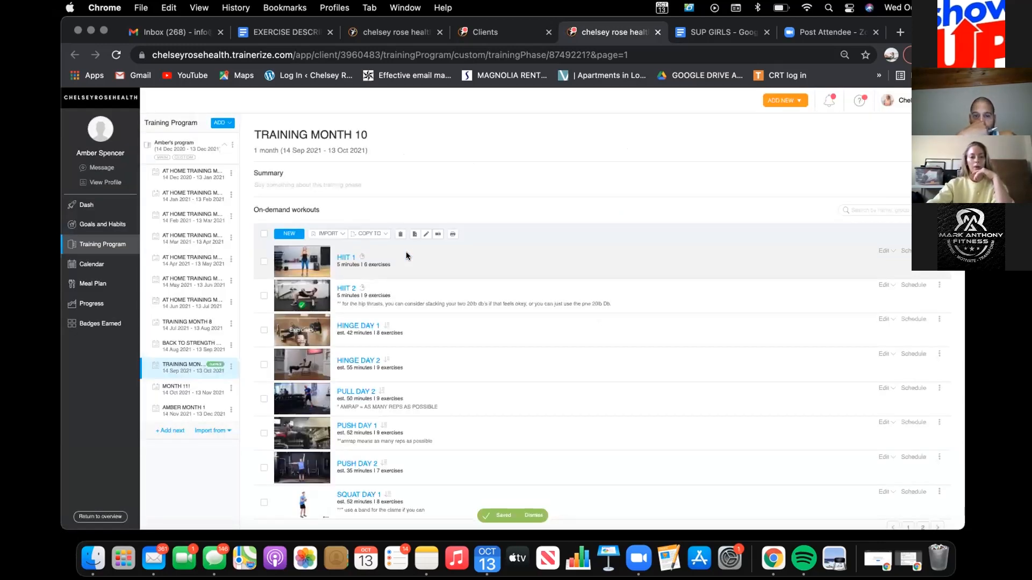
Step: Start building a regular workout named FULL BODY 1 in the new MONTH 1 training phase
click(187, 414)
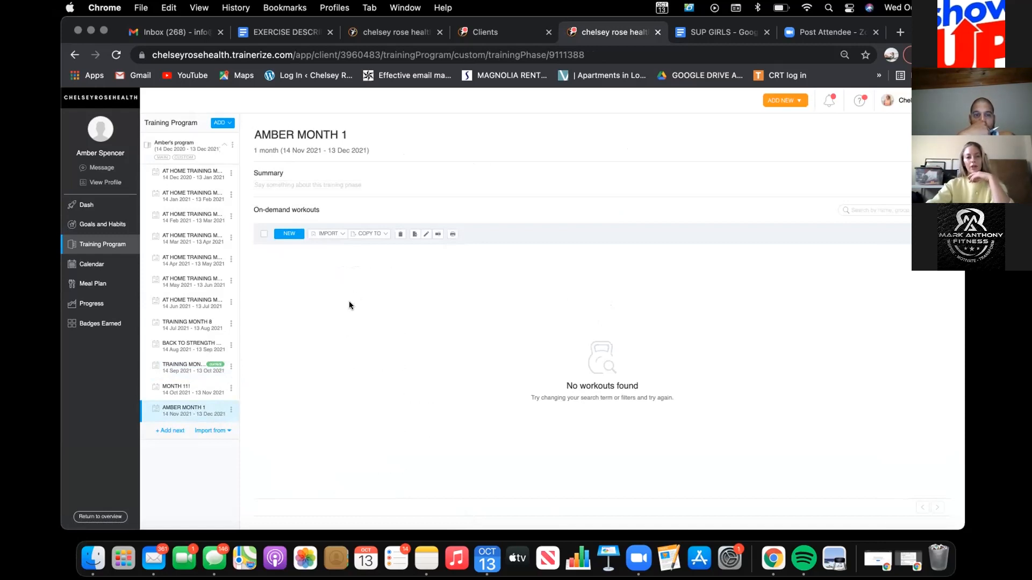
click(288, 234)
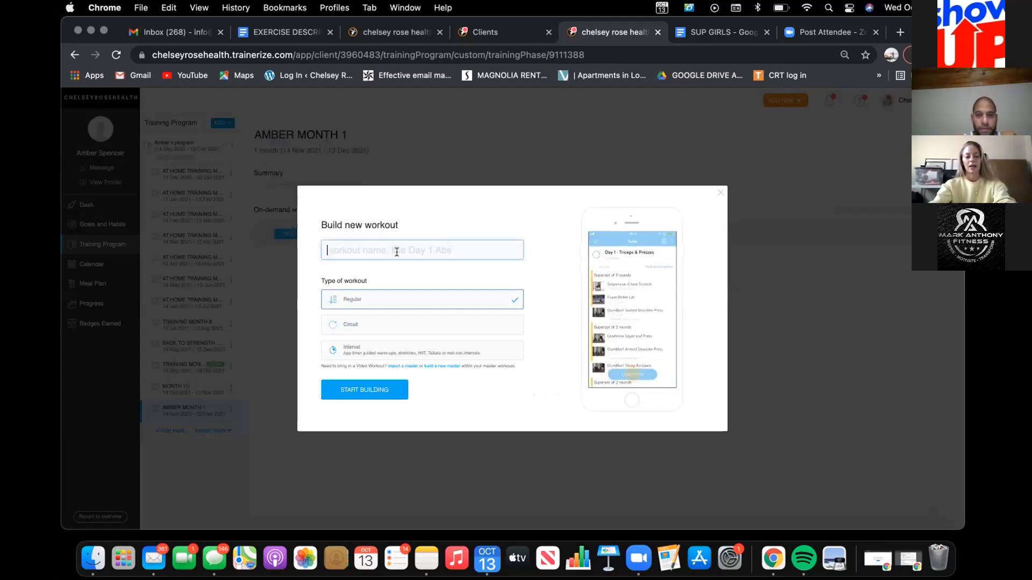
text(FULL BODY 1)
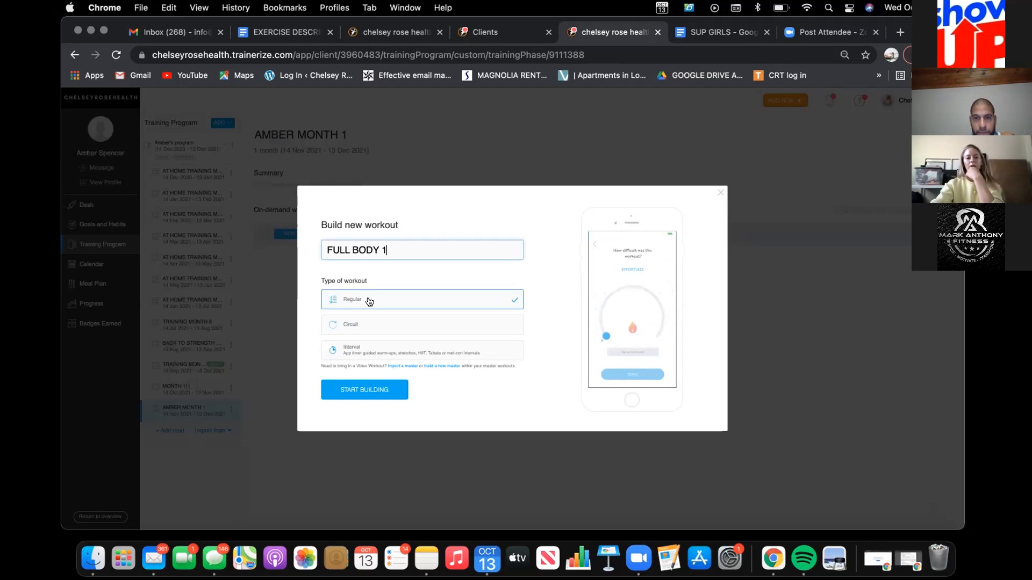
click(368, 393)
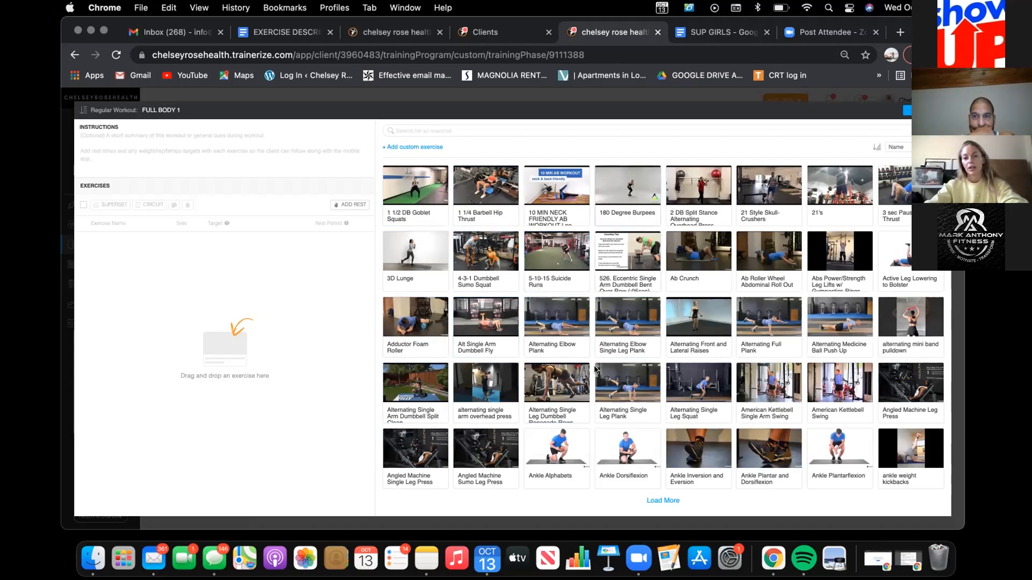
Step: Search the exercise library for 1 1/2 BULGARIANS
click(446, 126)
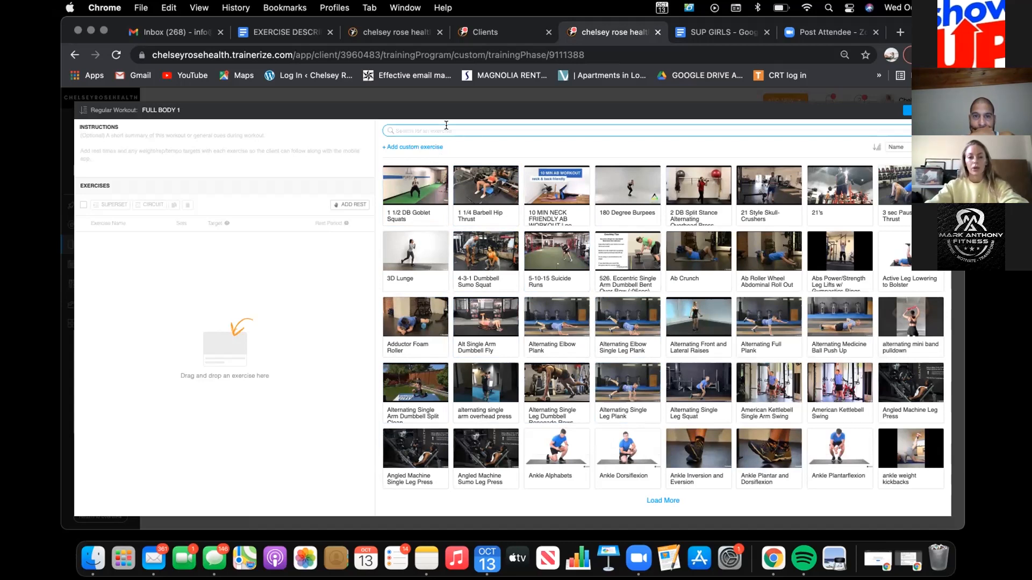
click(446, 127)
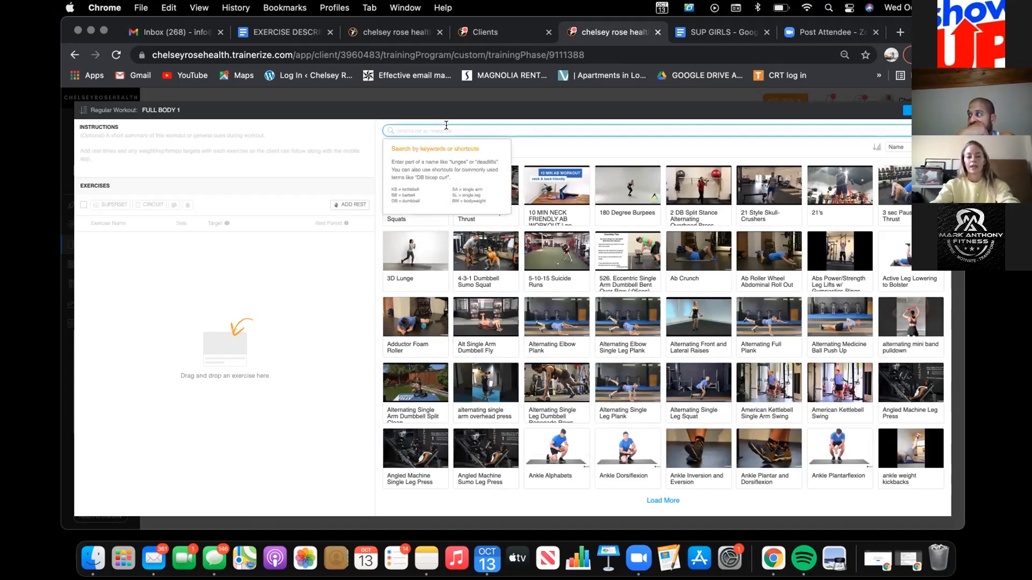
text(1 1/2)
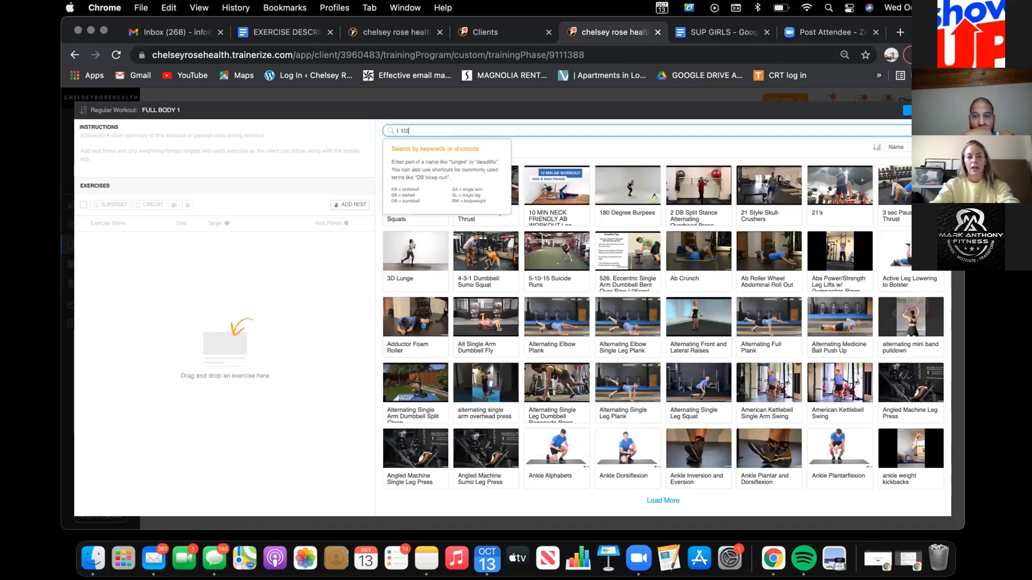
text( BULGARI)
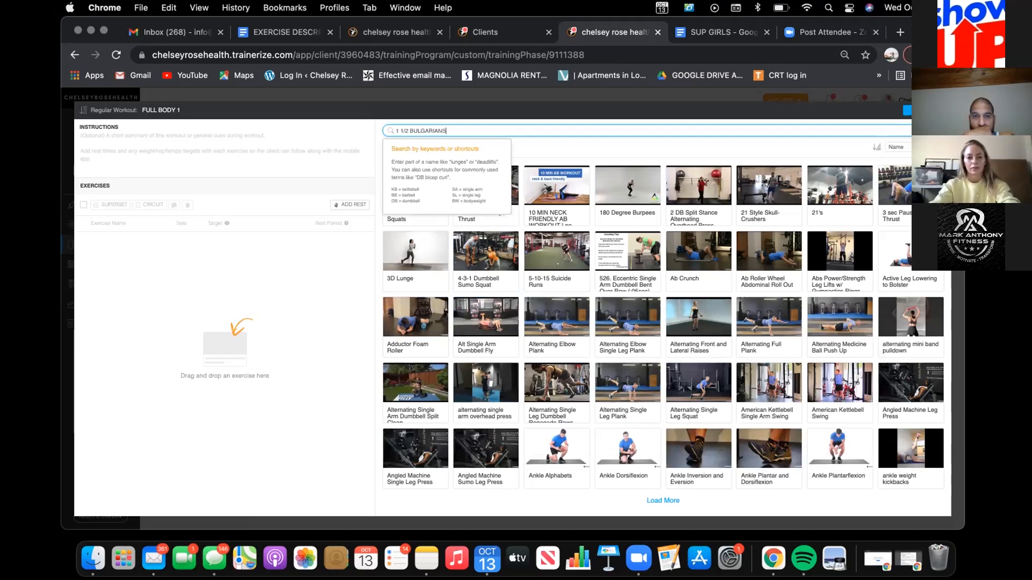
text(ANS)
key(Return)
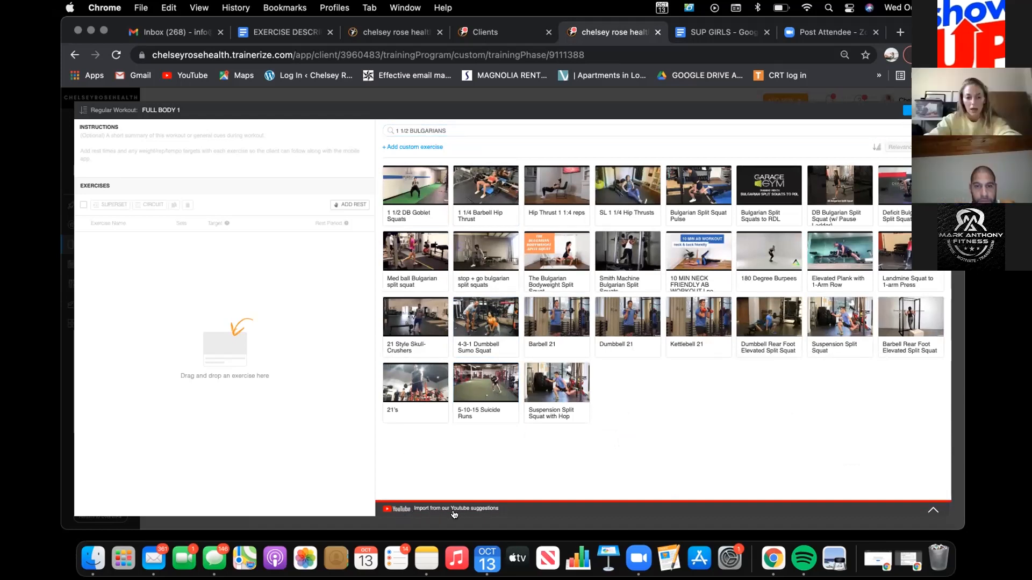
Step: Open the 1 1/2 Bulgarians video from the YouTube suggestions for import and play its preview
click(625, 510)
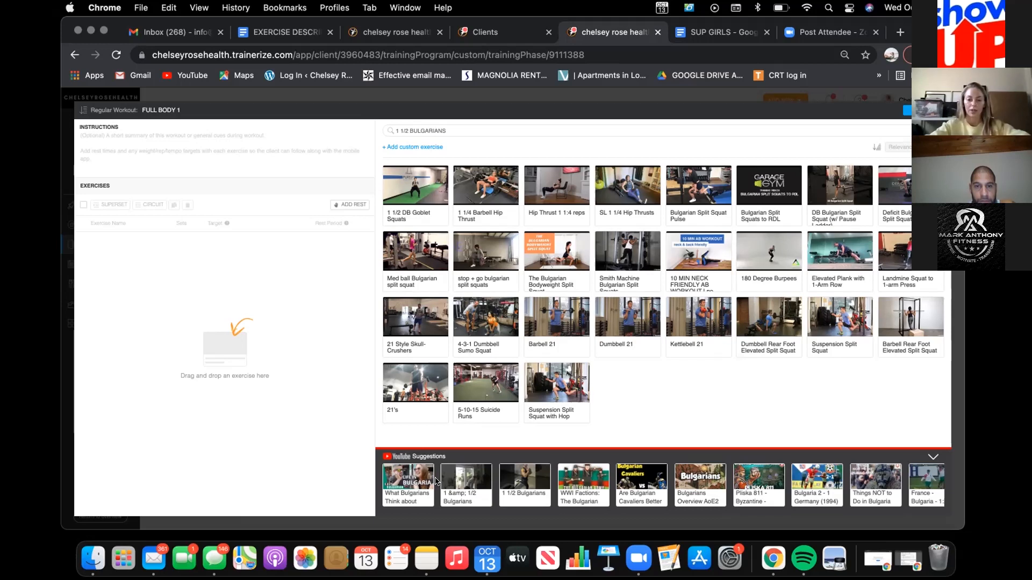
click(524, 481)
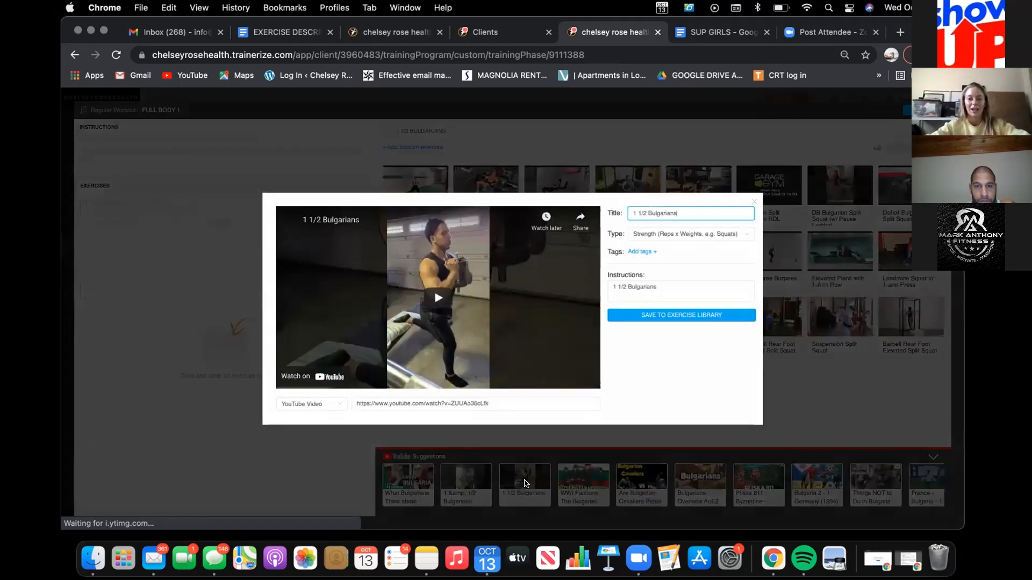
click(442, 295)
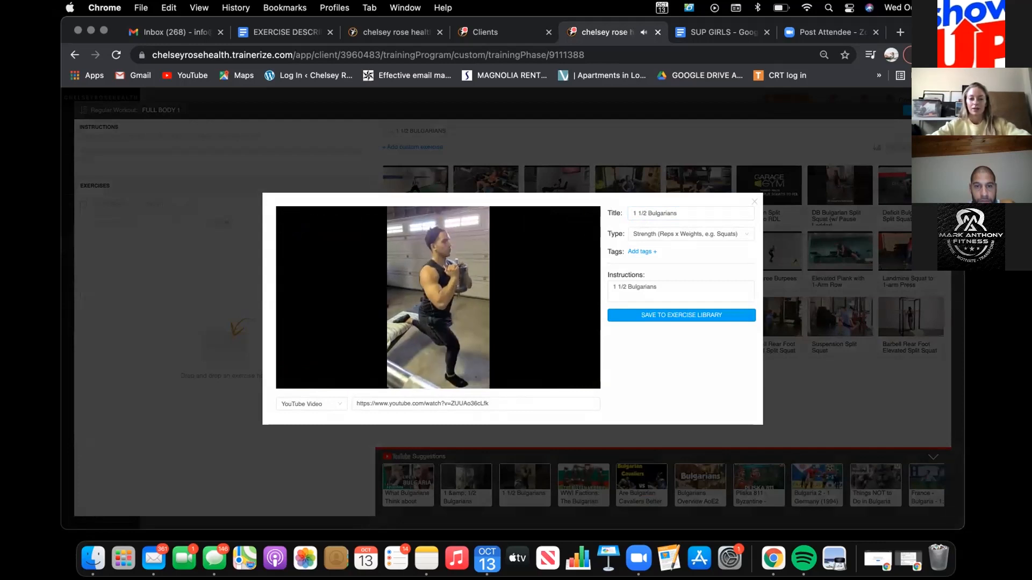
Step: Browse the YouTube suggestions for 1 1/2 BULGARIANS and reopen the 1 1/2 Bulgarians video's import form, closing it without saving
click(752, 200)
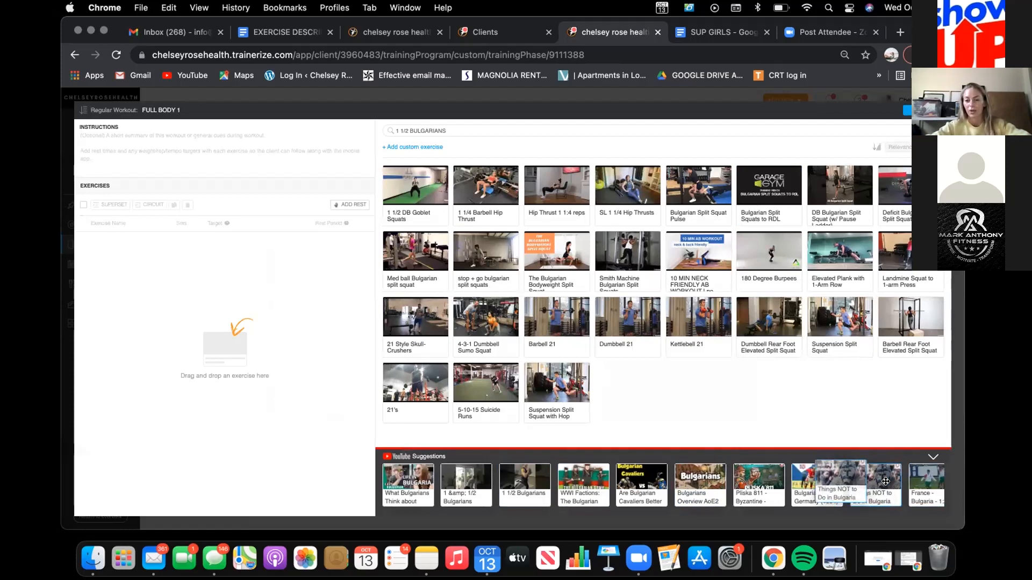
scroll(773, 482, right, 1)
scroll(773, 482, right, 3)
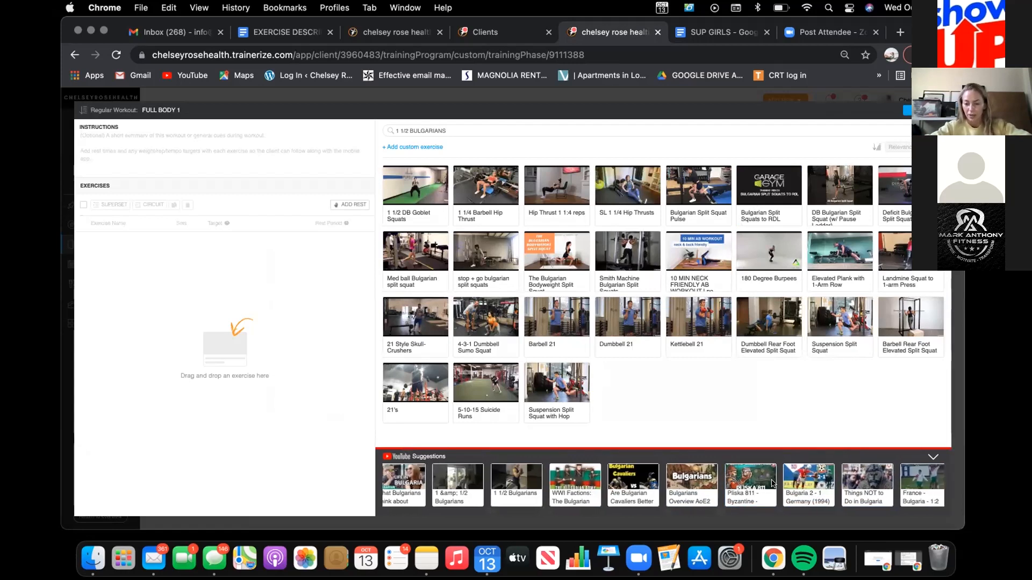
scroll(773, 482, left, 2)
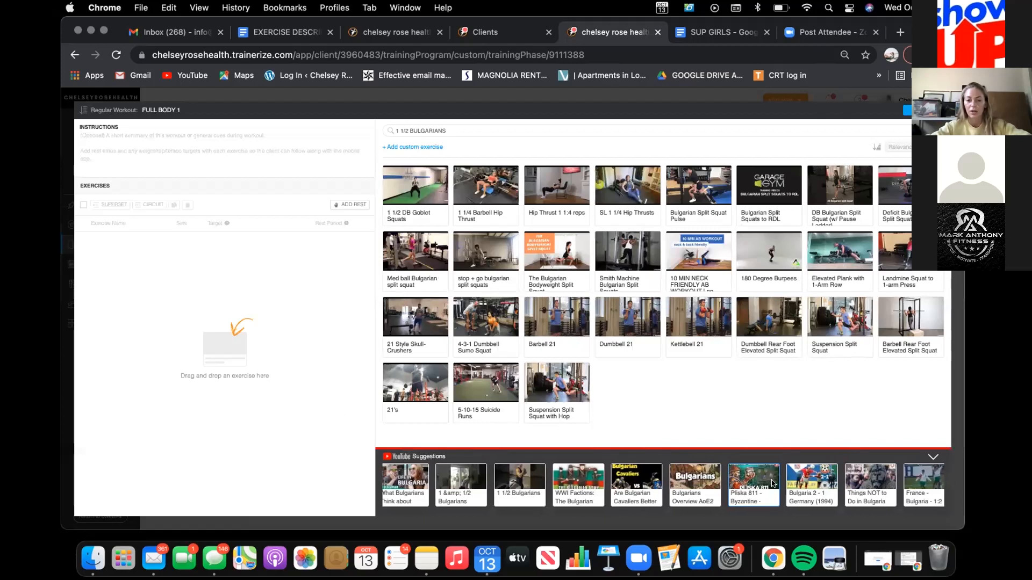
click(492, 480)
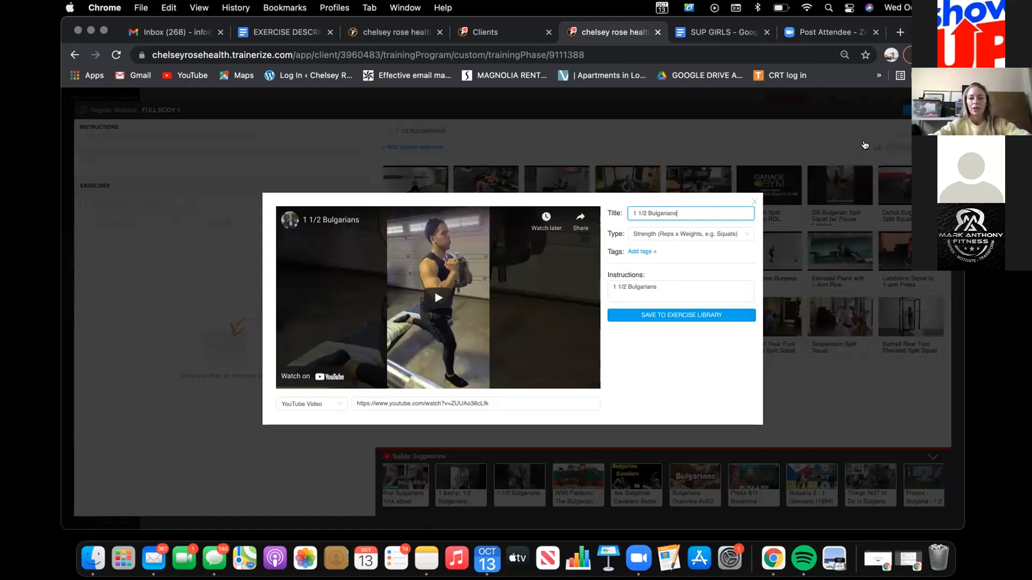
click(860, 126)
Step: Search the exercise library for GOBLET SQUATS instead and add Goblet Squat Dumbbell to the FULL BODY 1 workout
click(669, 134)
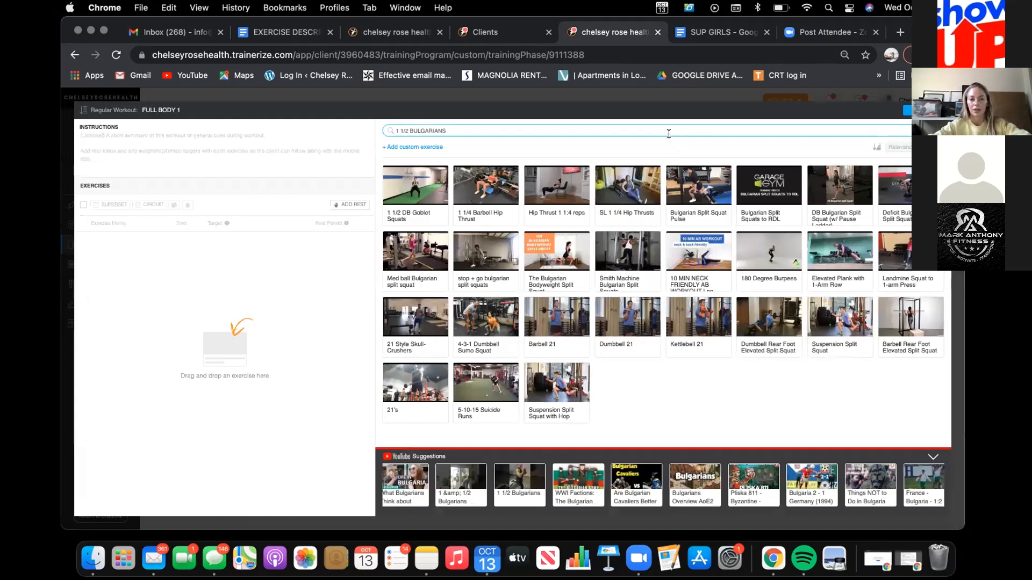
key(super+a)
key(BackSpace)
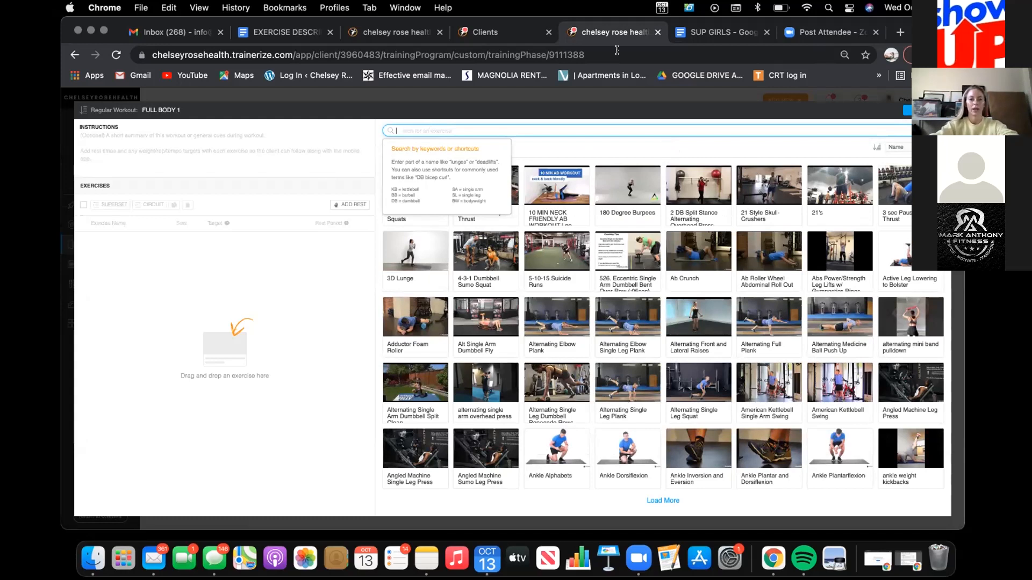
click(524, 32)
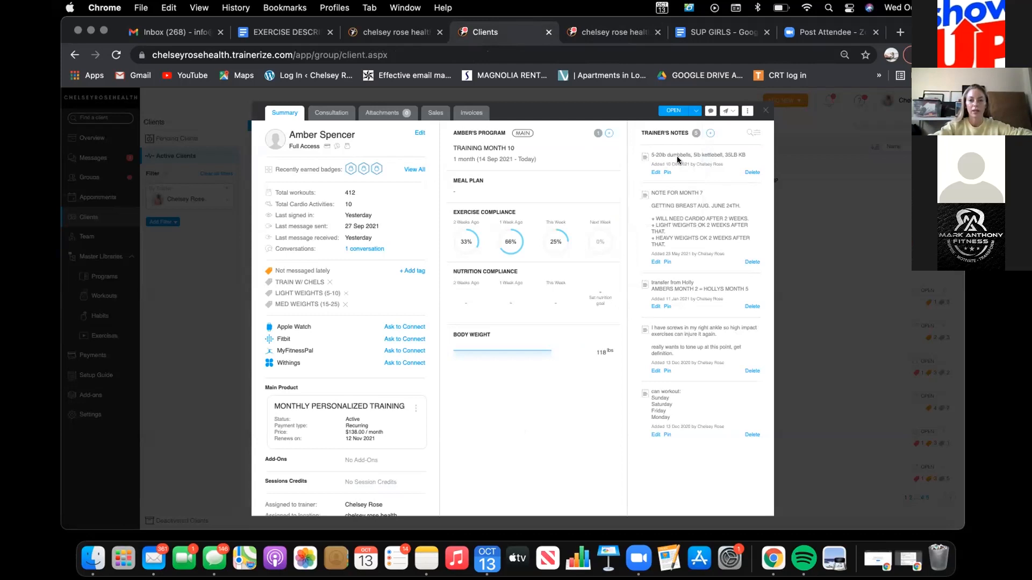
click(618, 35)
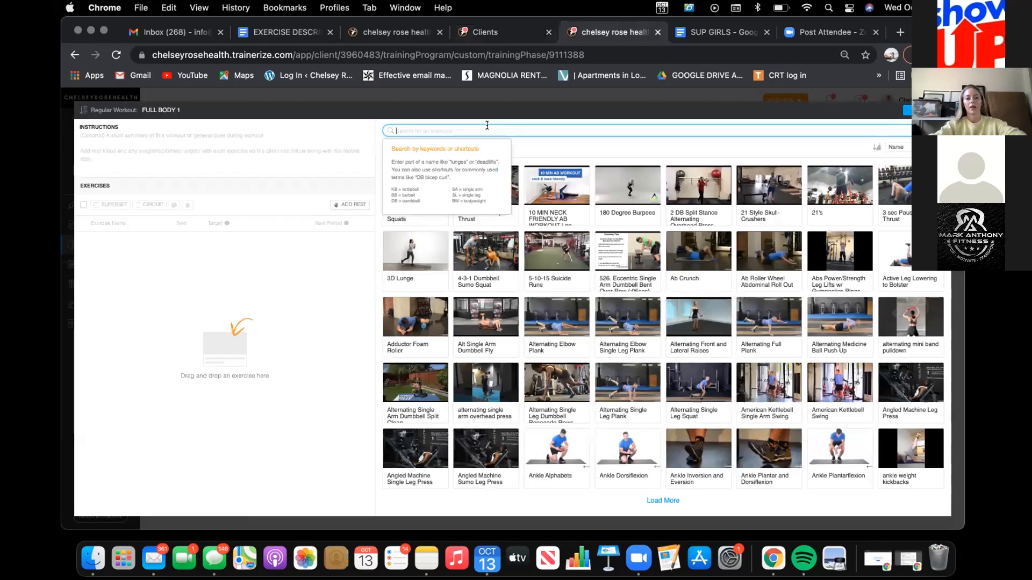
text(GOBLET SQUATS)
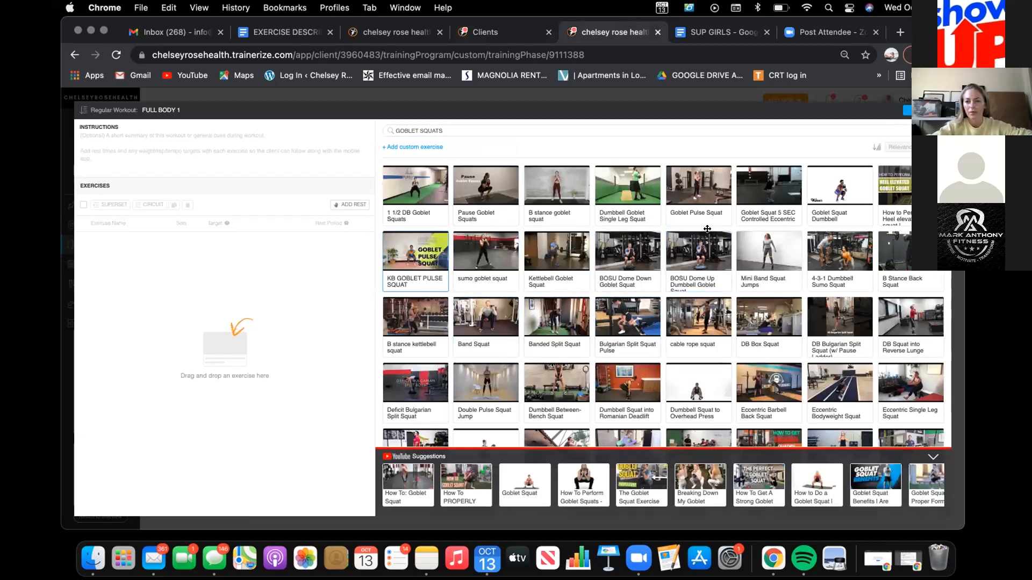
drag(841, 186, 285, 257)
Step: Search the exercise library for PUSH UPS and add the basic Push Up exercise below the goblet squat
click(461, 131)
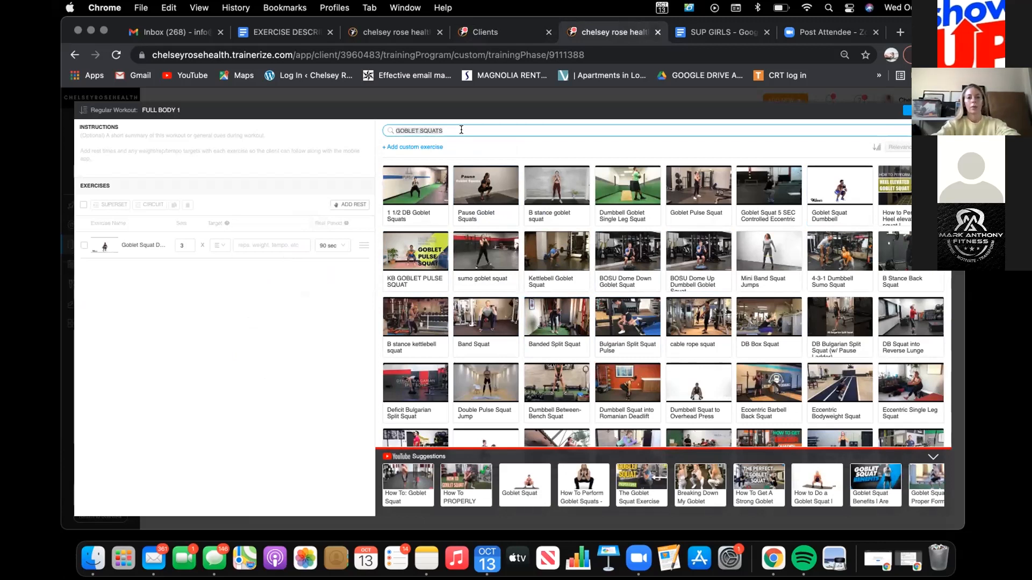
text(PUIH)
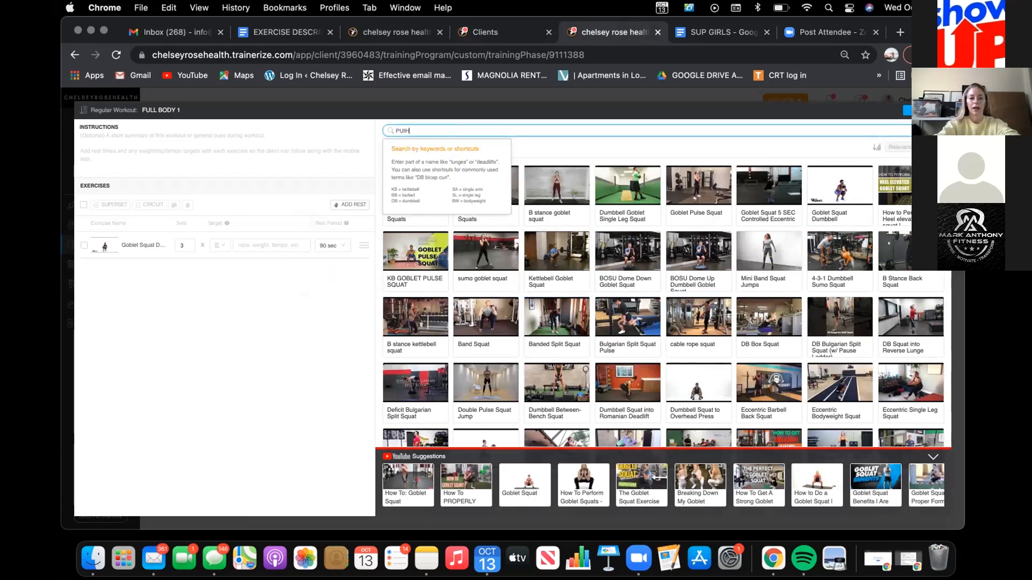
key(BackSpace)
key(BackSpace)
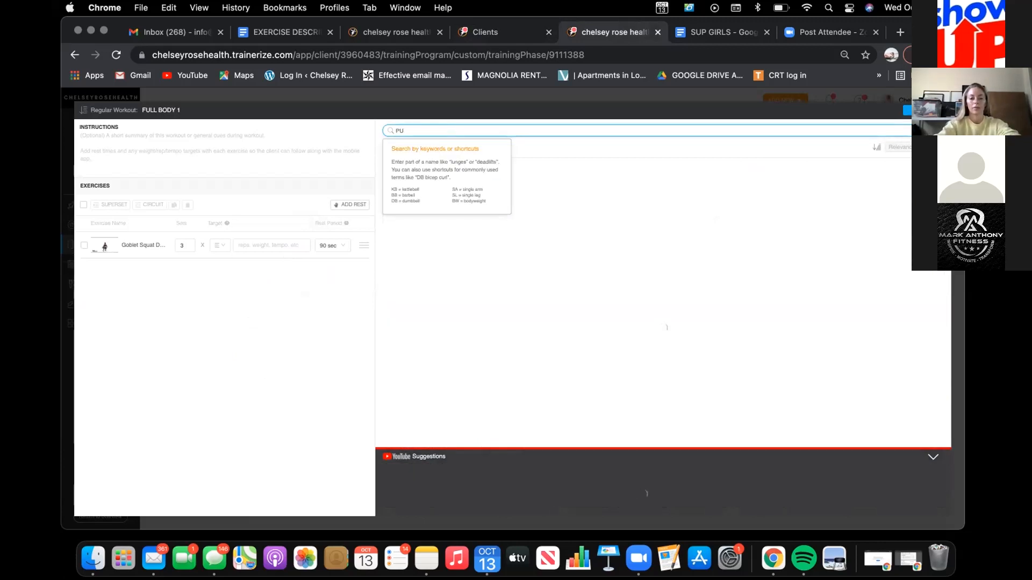
text(SH UPS)
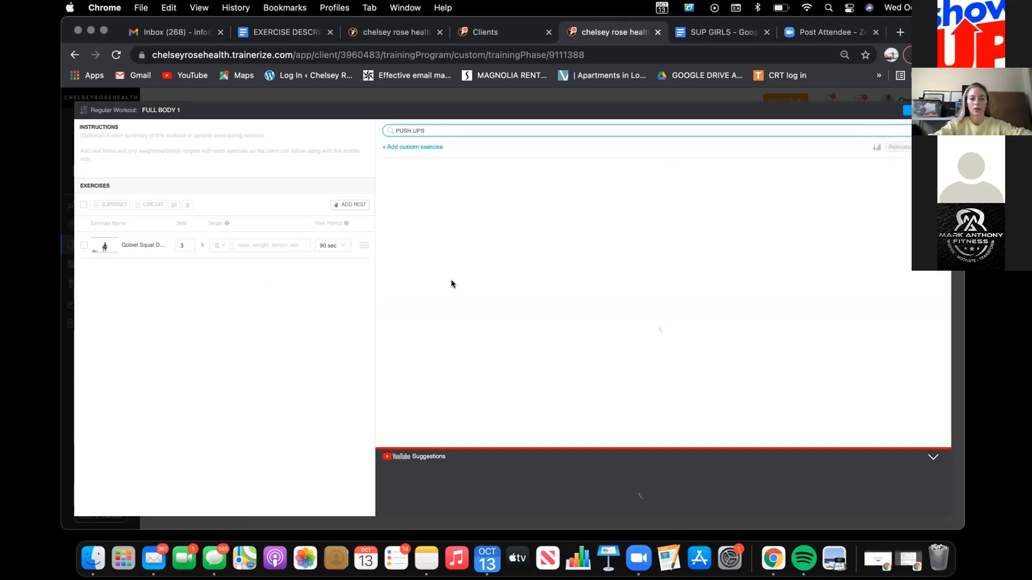
click(429, 235)
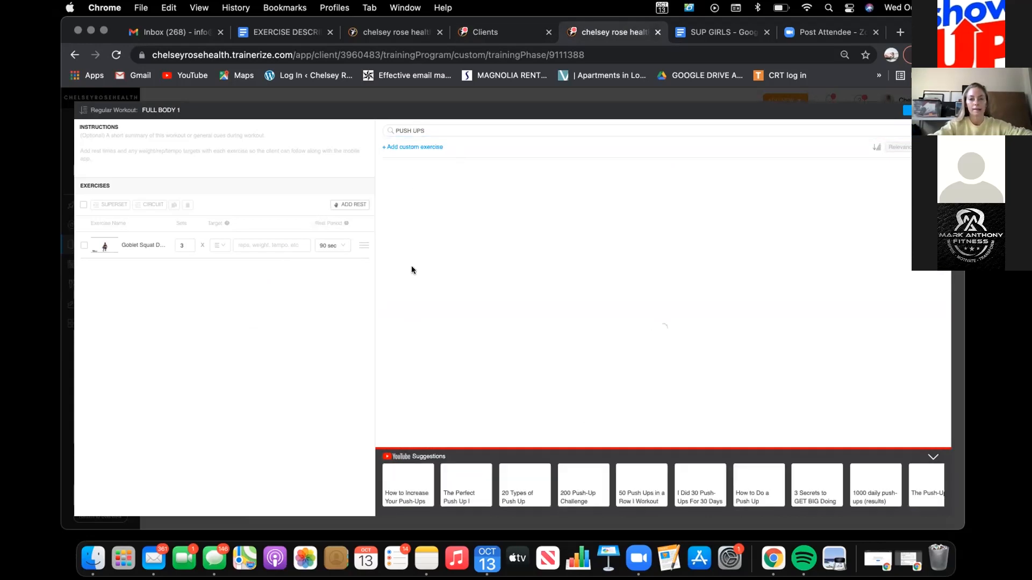
drag(433, 204, 293, 307)
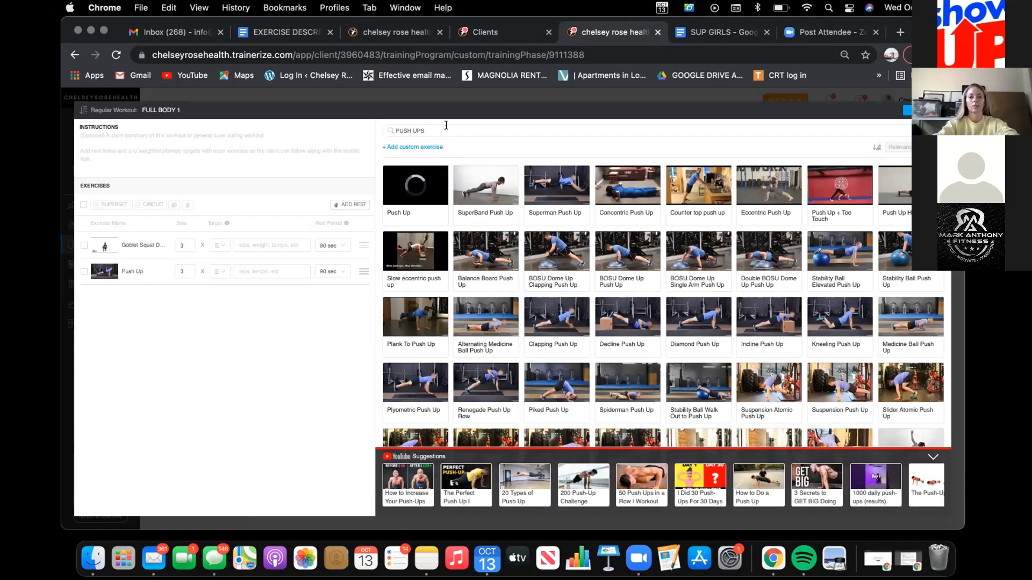
Step: Search the exercise library for PLANK and add Full Plank as the third exercise of the workout
triple_click(446, 129)
text(PLANK)
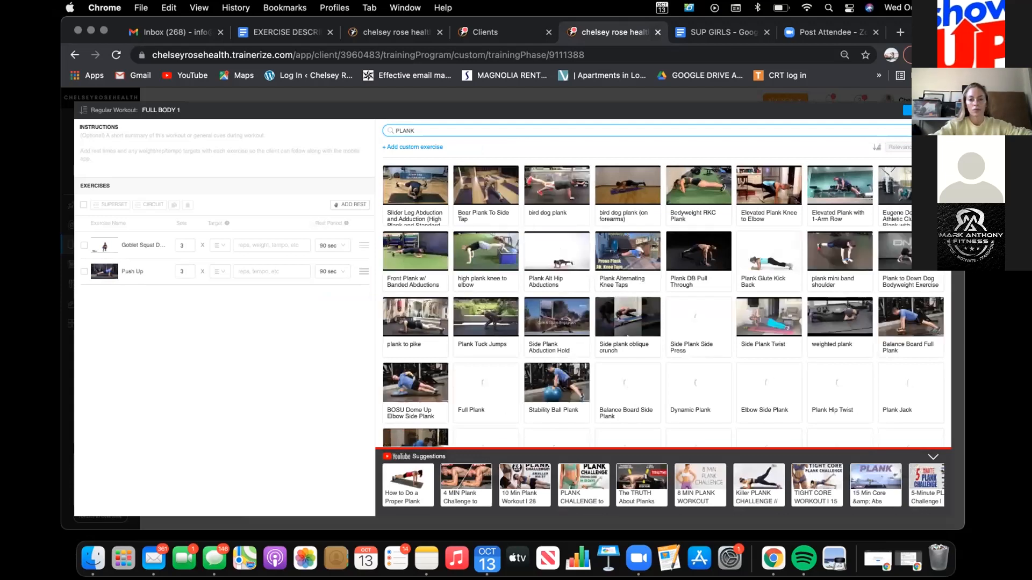
click(605, 320)
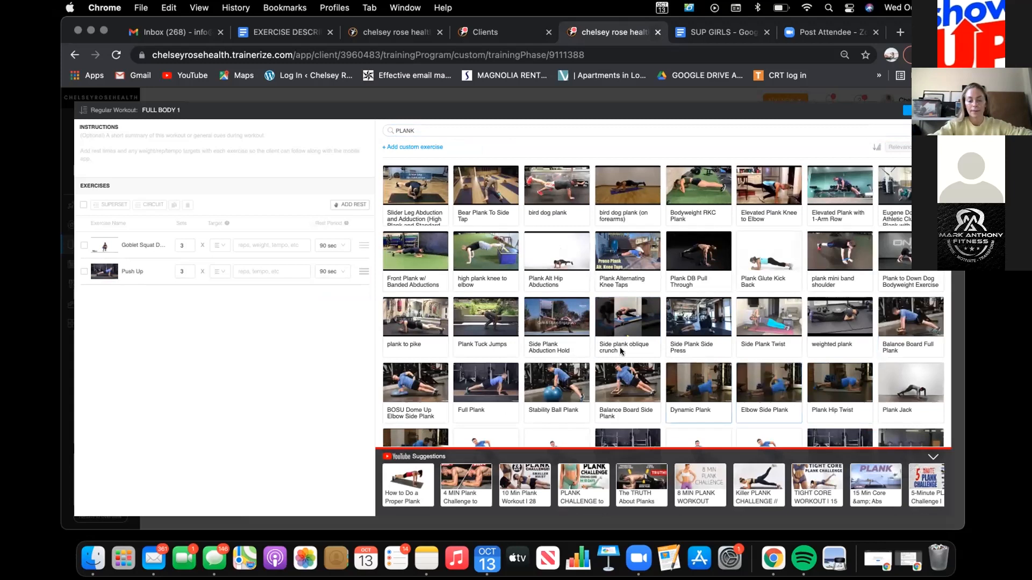
drag(492, 371, 215, 298)
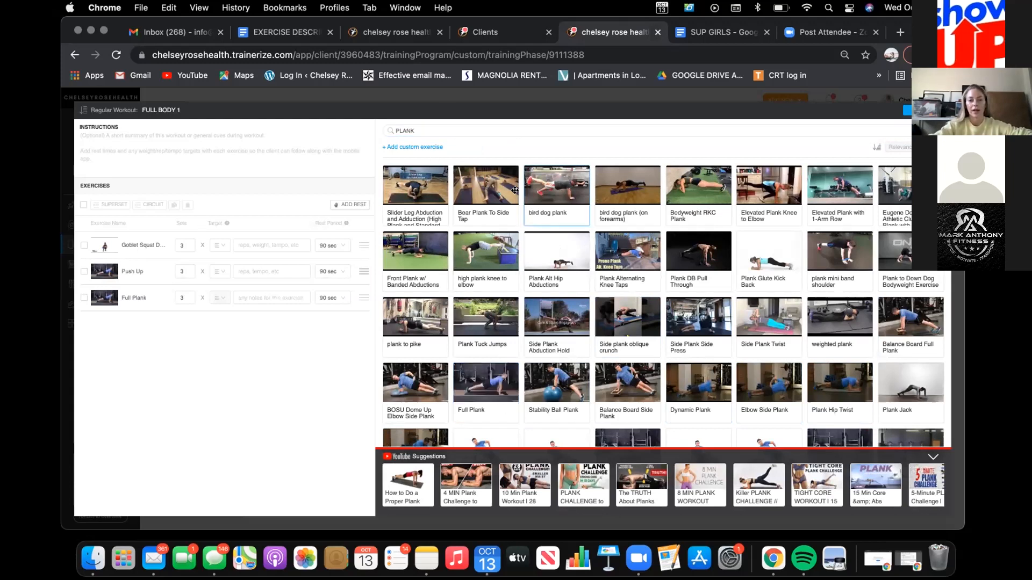
Step: Group the Goblet Squat, Push Up and Full Plank exercises into one circuit
click(84, 245)
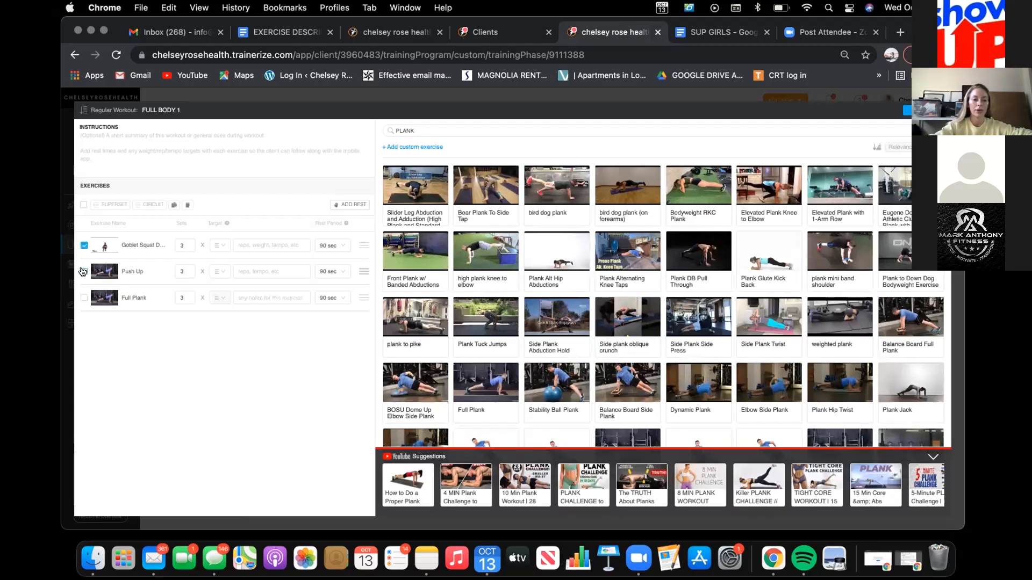
click(84, 271)
click(83, 298)
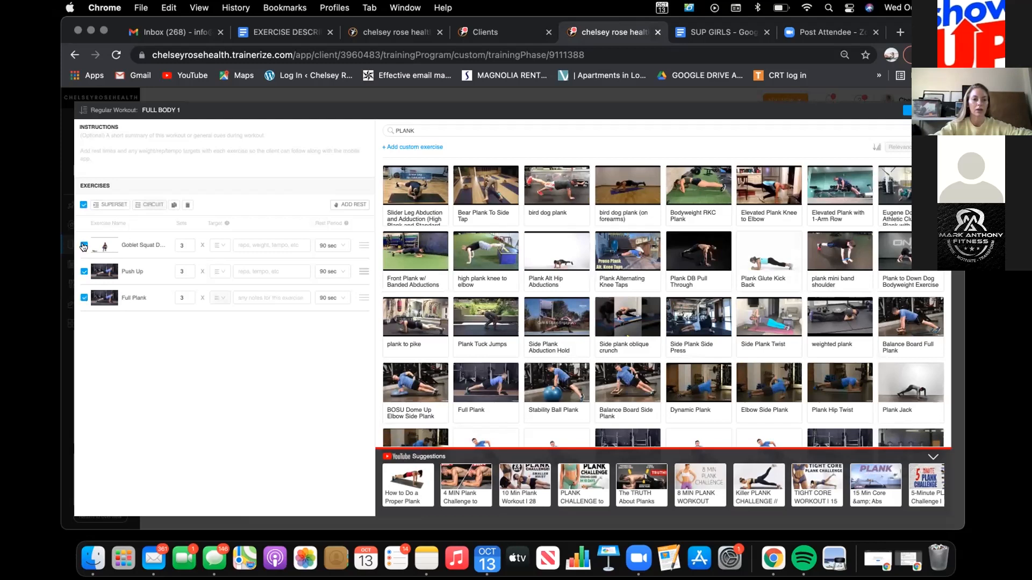
click(144, 204)
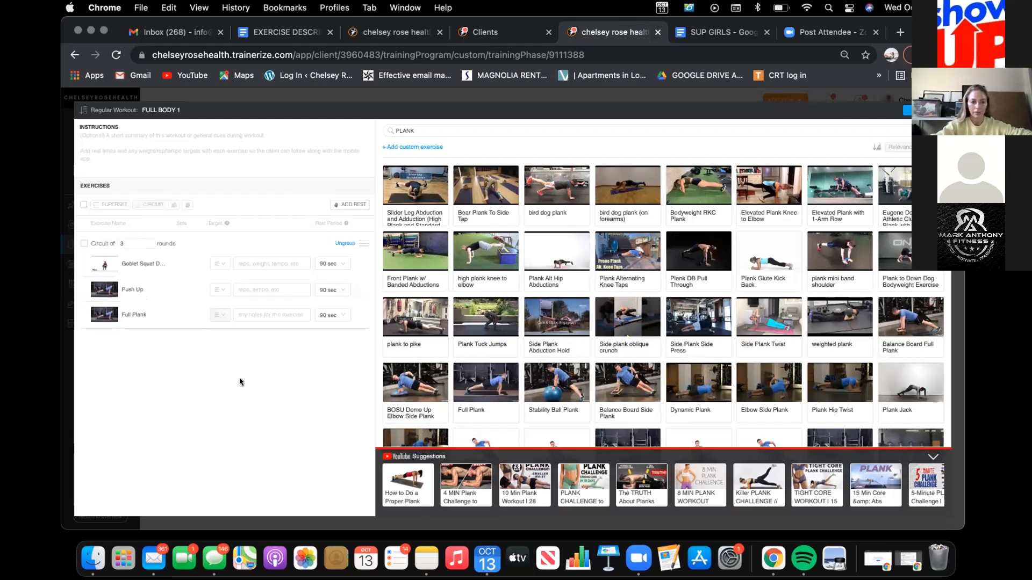
Step: Set the Goblet Squat's target to "15/15lbd db" and its rest period to 45 sec
click(245, 263)
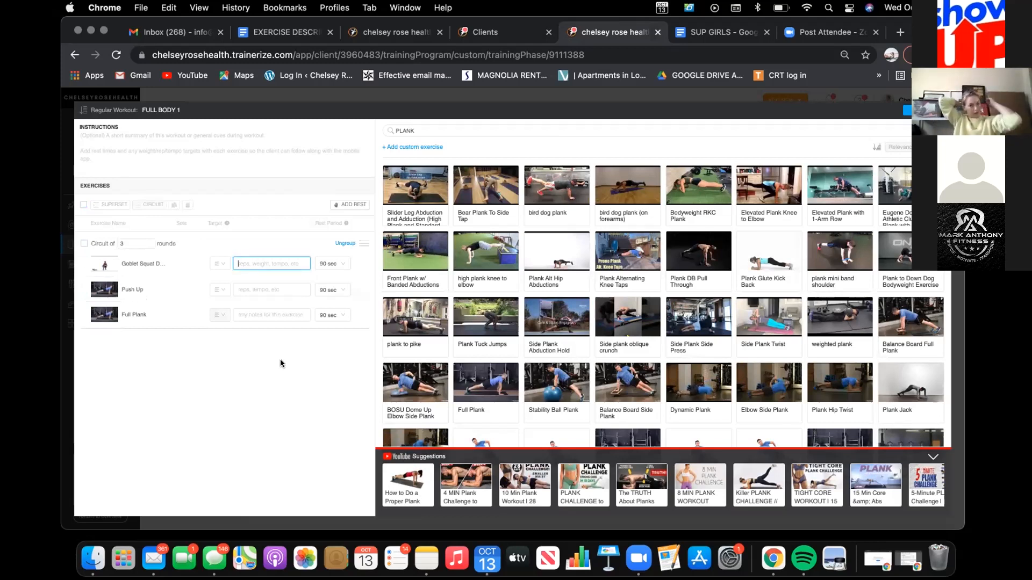
text(15/15lbd db)
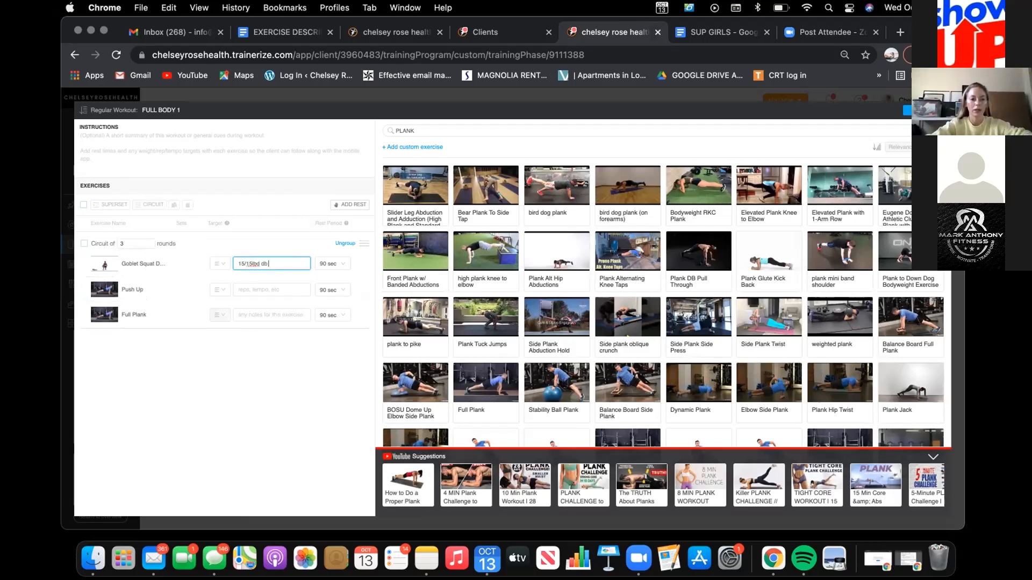
click(330, 264)
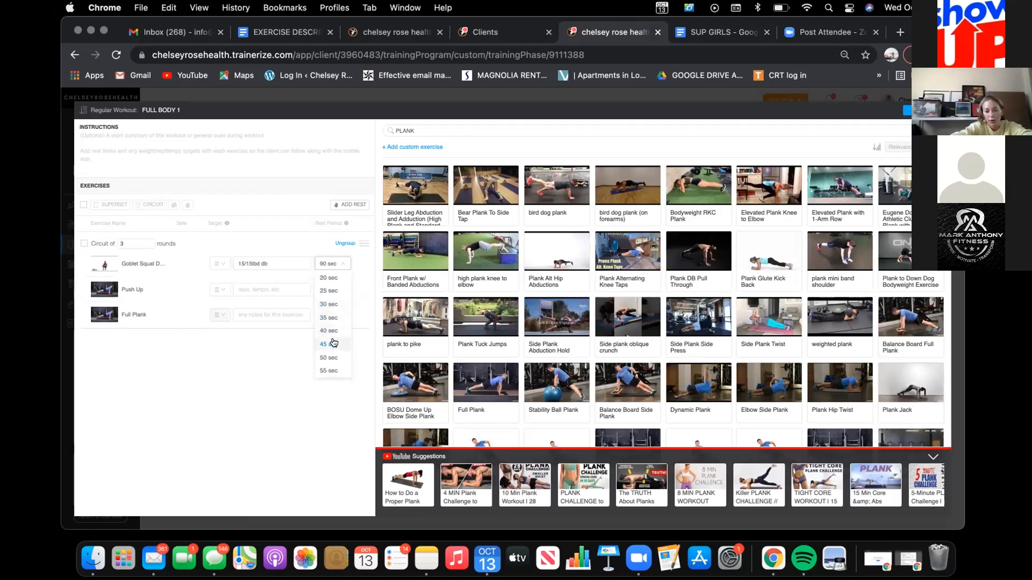
click(329, 344)
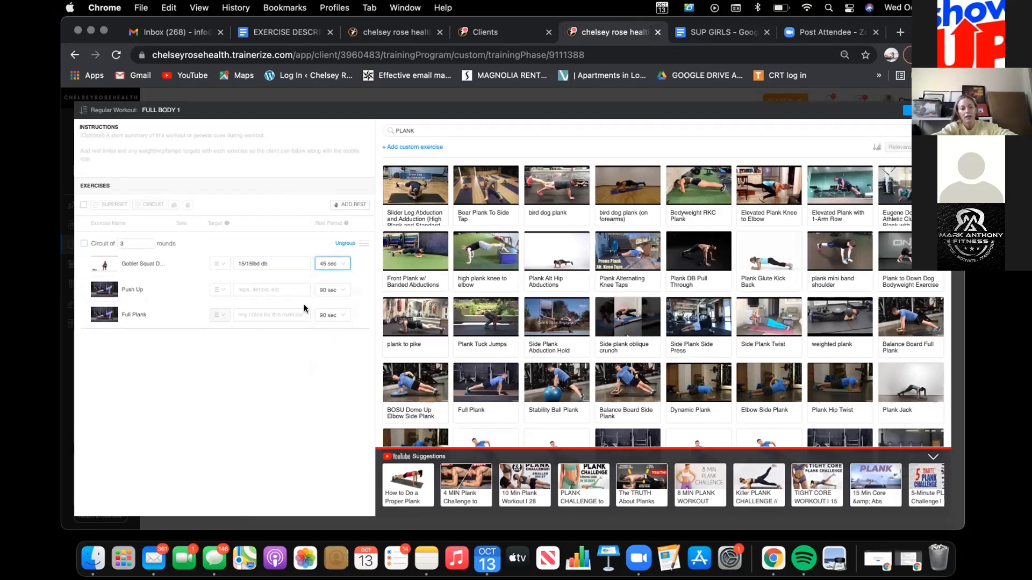
Step: Set the Push Up's target to "amrap *"
click(245, 285)
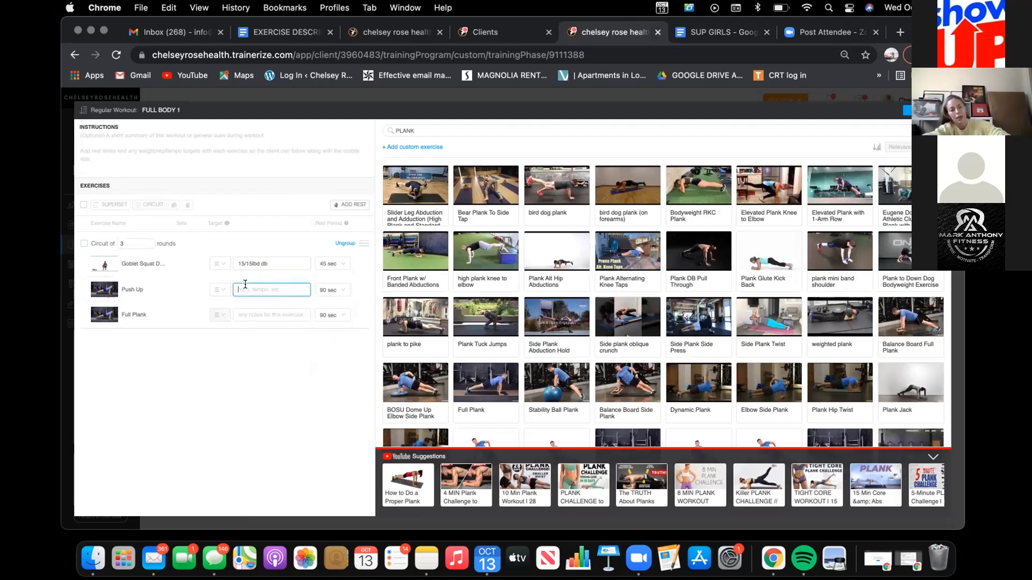
text(ami)
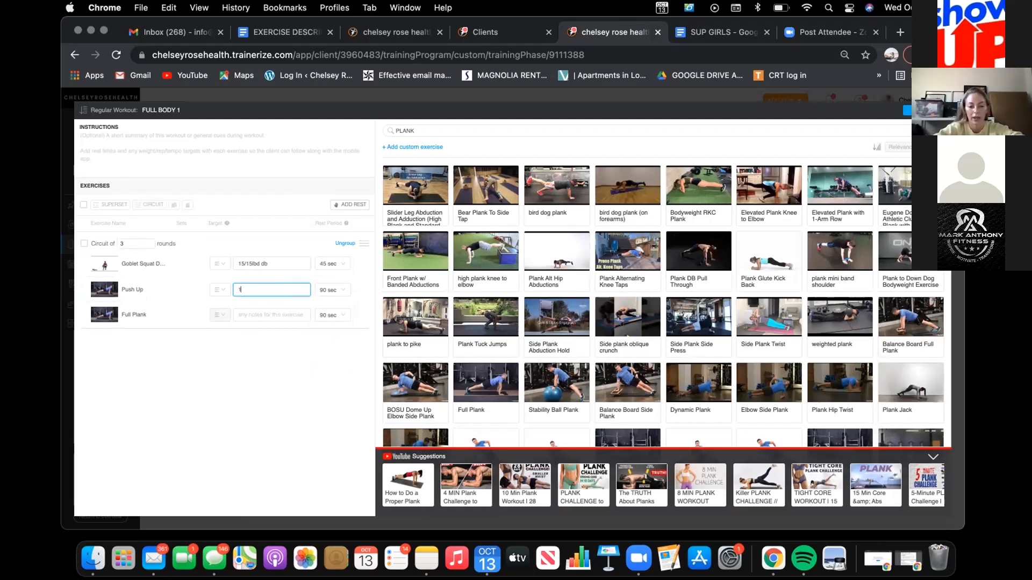
text(rap)
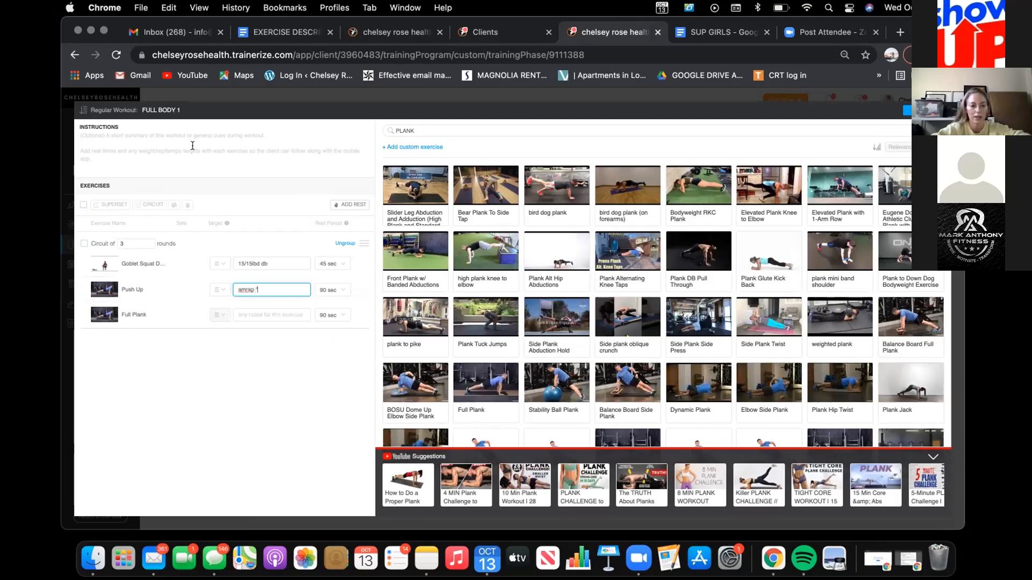
Step: Enter the footnote "* amrap = as many reps as possible" in the workout's instructions
click(180, 133)
text(1 am)
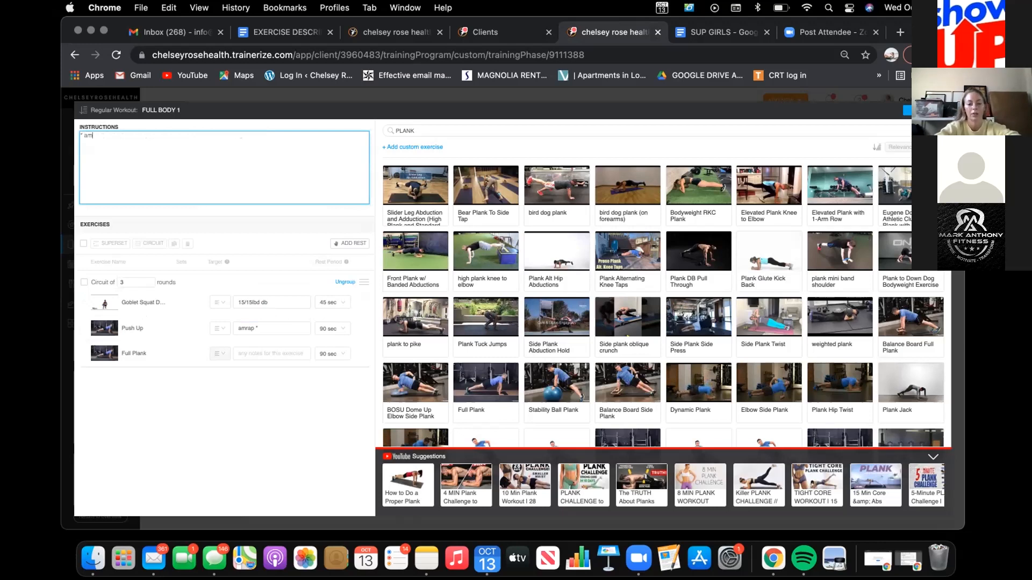
text(rap = as ma)
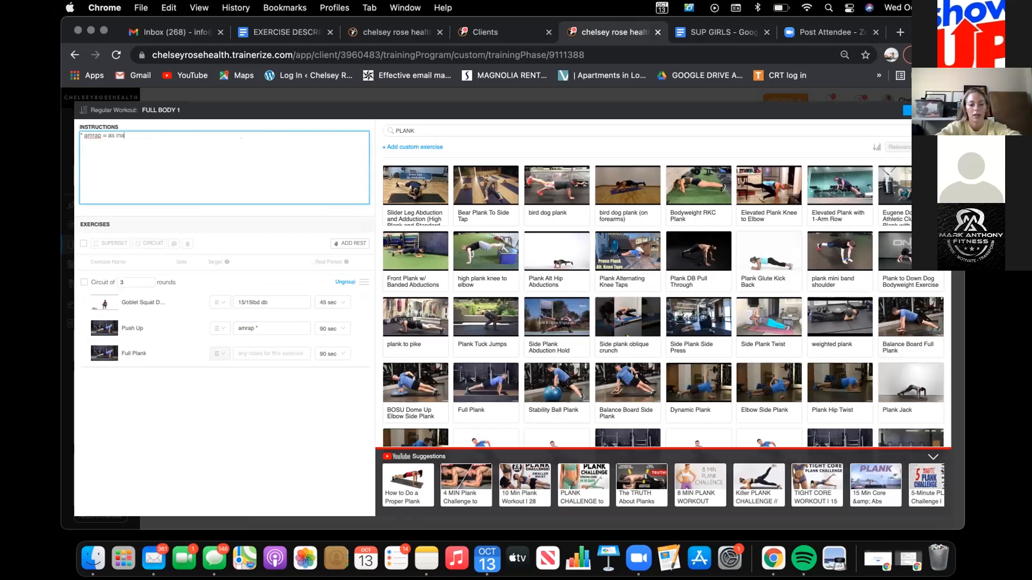
text(ny reps as possible)
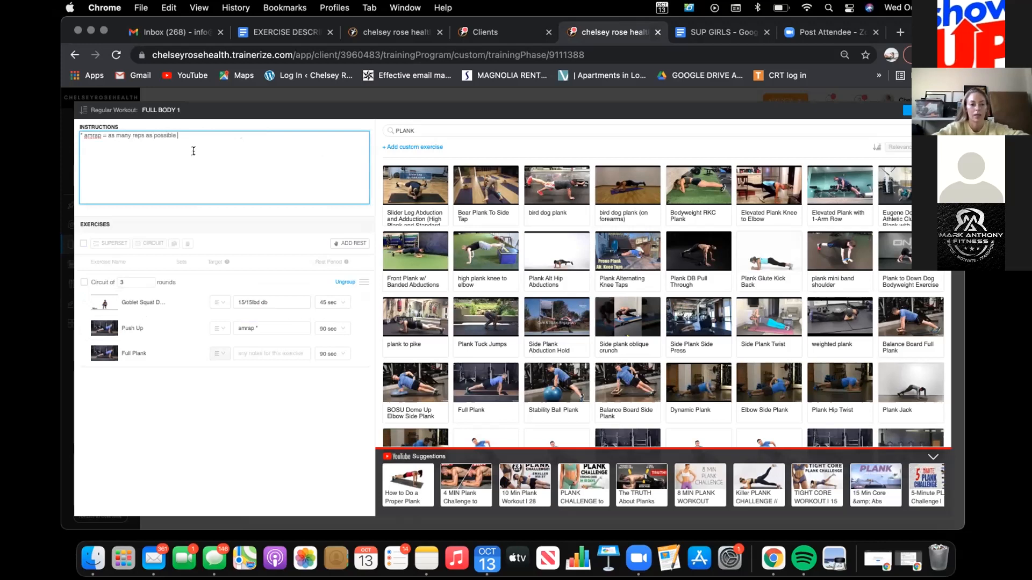
Step: Set the Full Plank's note to "30 seconds **" and start a second instructions line with "**"
click(252, 353)
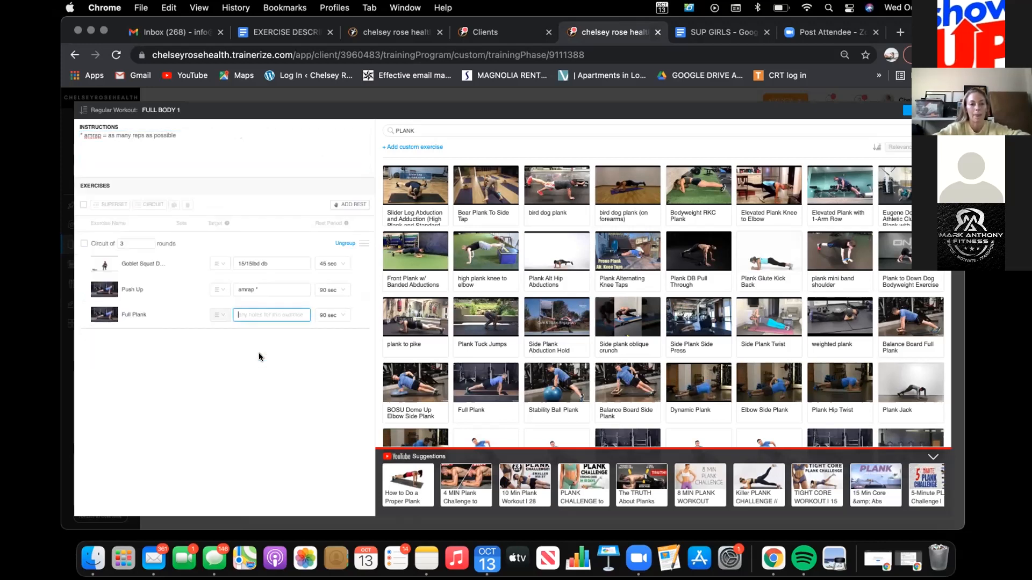
text(3)
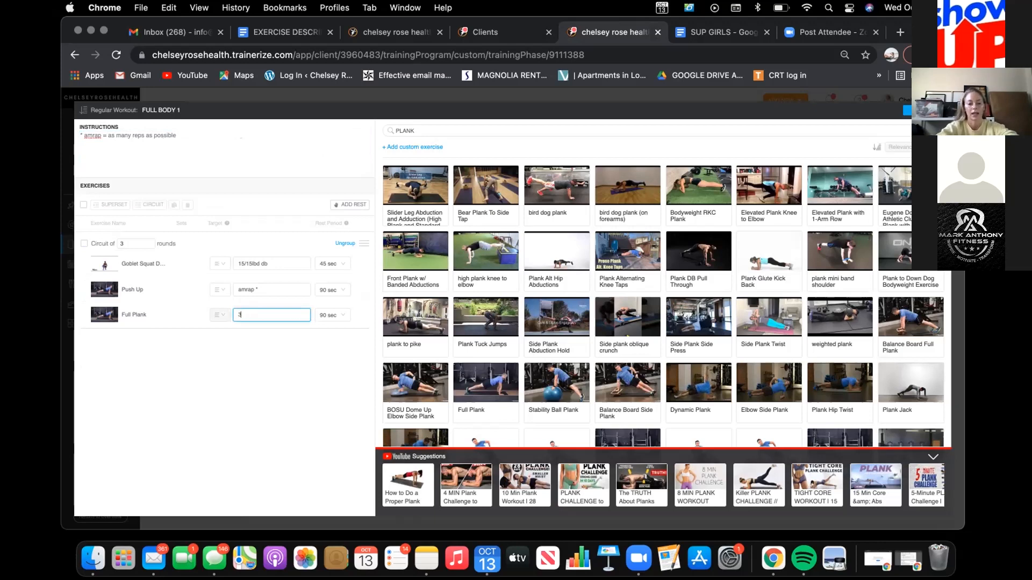
text(0 seconds *)
click(211, 137)
key(Return)
text(**)
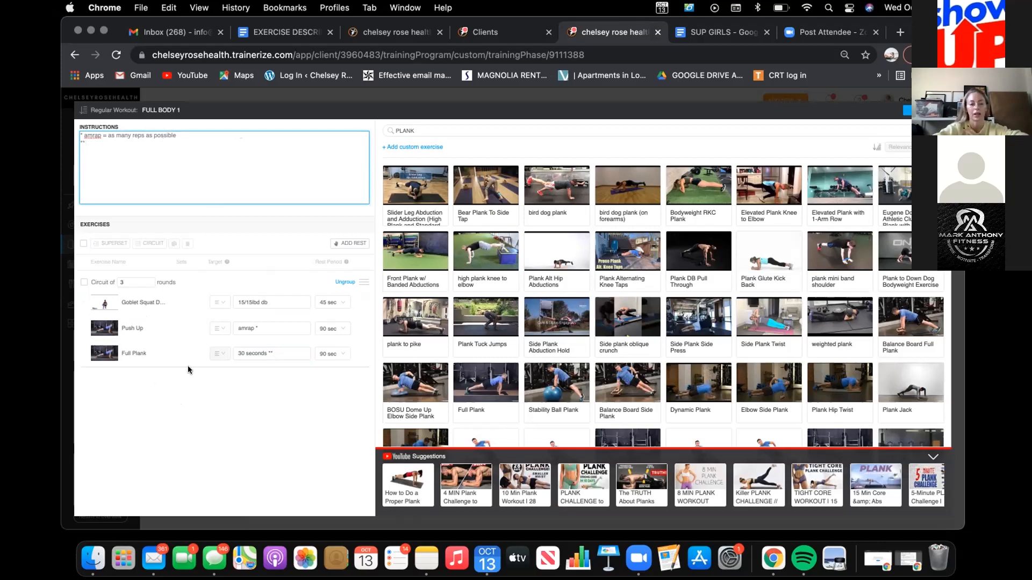
Step: Set the Push Up's rest period to 45 sec, add a rest after the circuit and save the workout
click(324, 329)
click(327, 291)
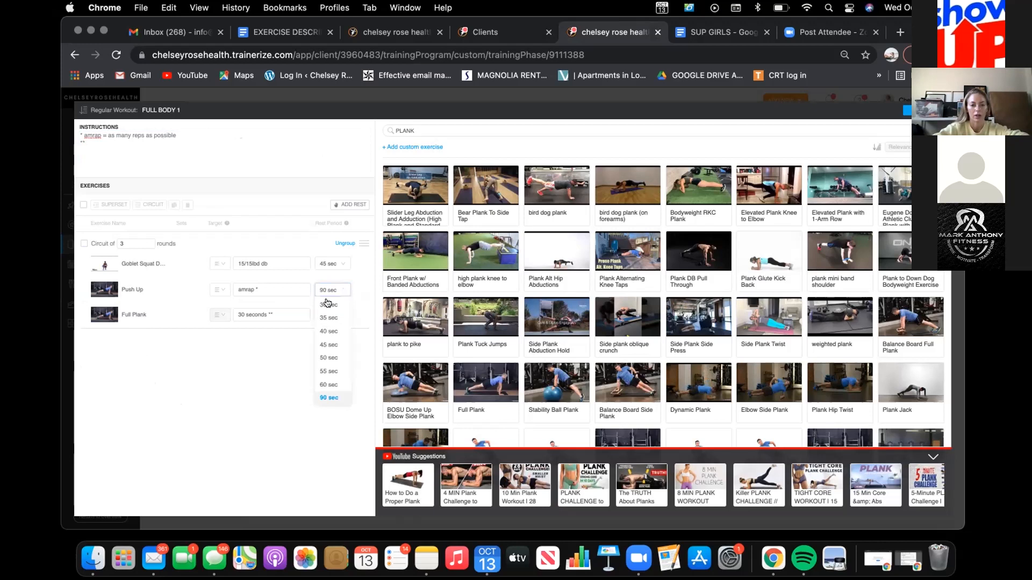
click(329, 345)
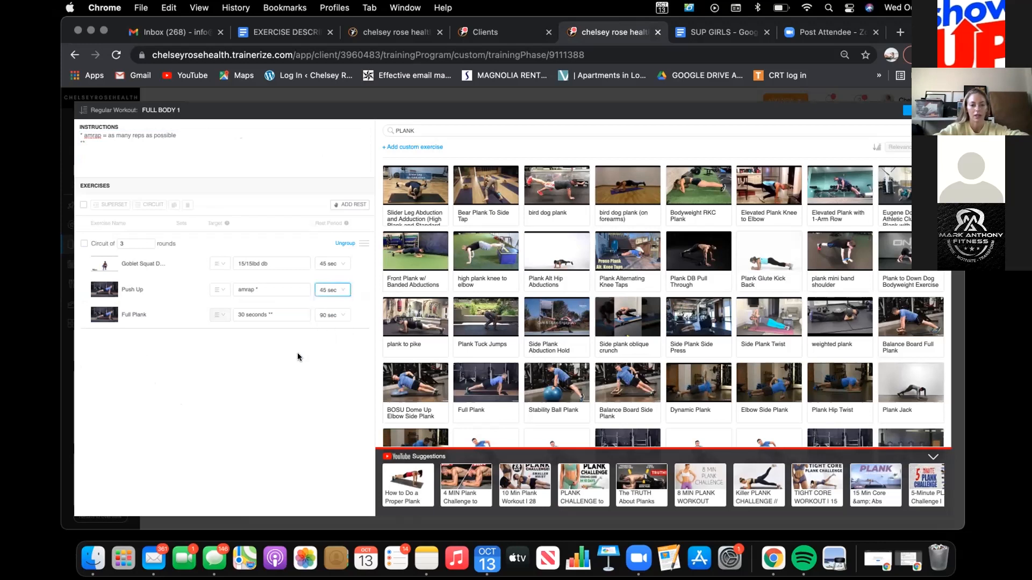
click(298, 353)
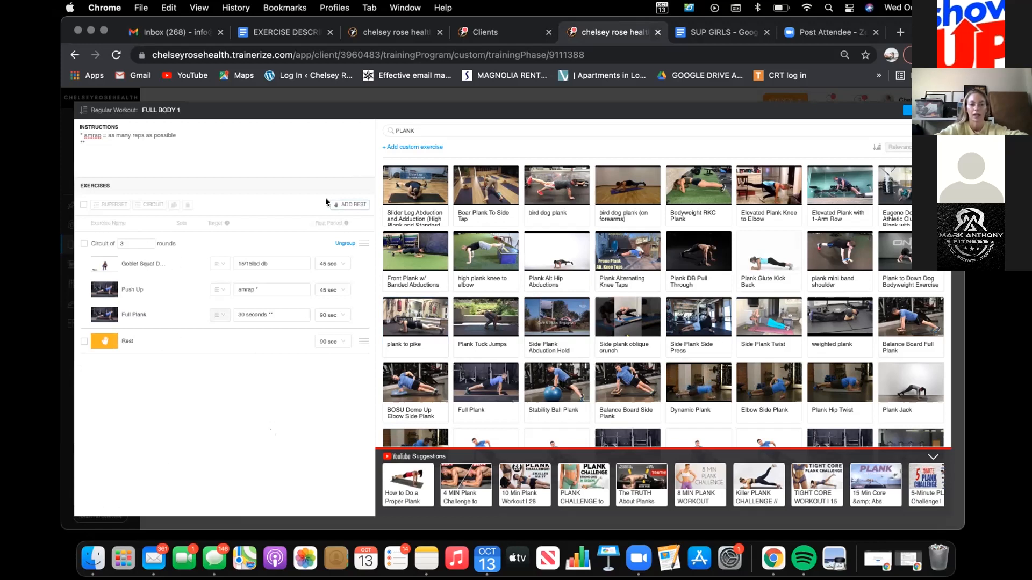
click(907, 112)
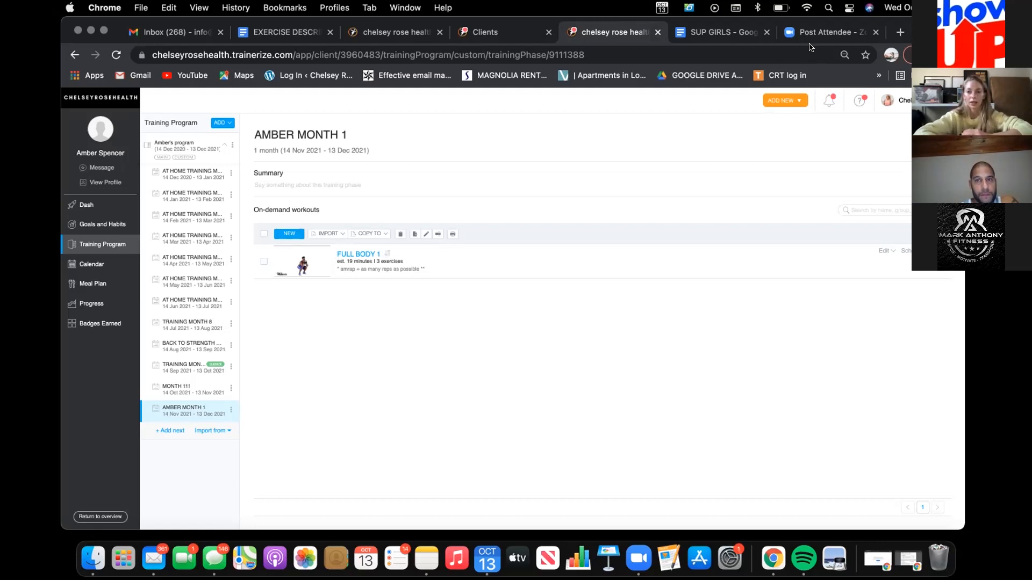
Step: Check the first client's tags in the active clients list and return to the training phase
click(509, 35)
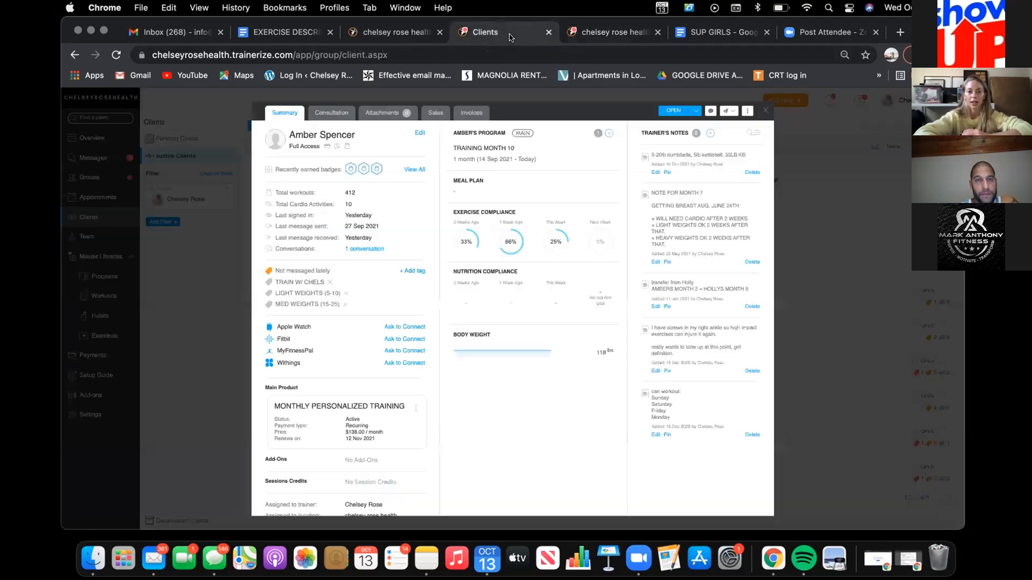
click(762, 108)
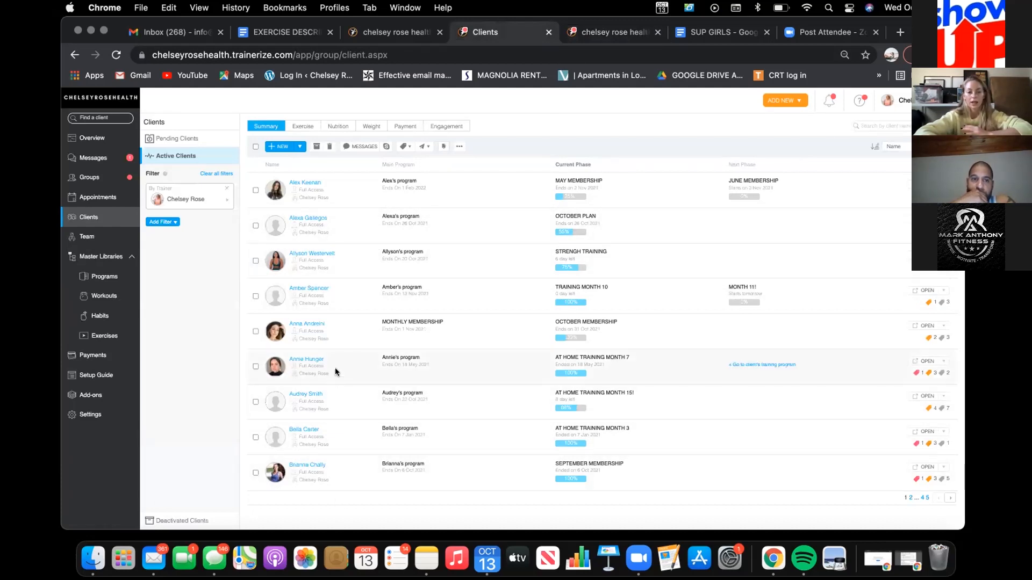
mouse_move(934, 196)
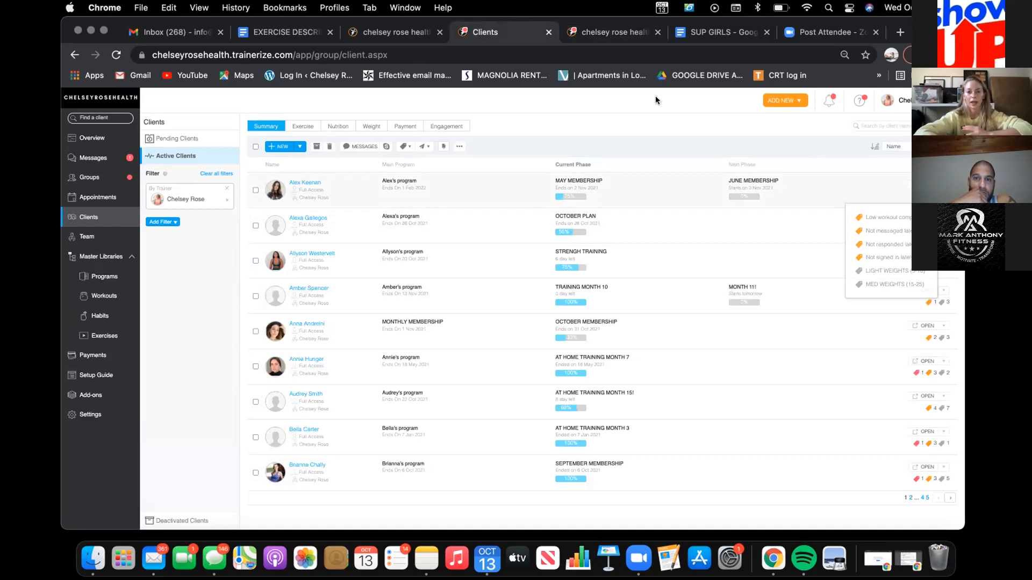
click(600, 33)
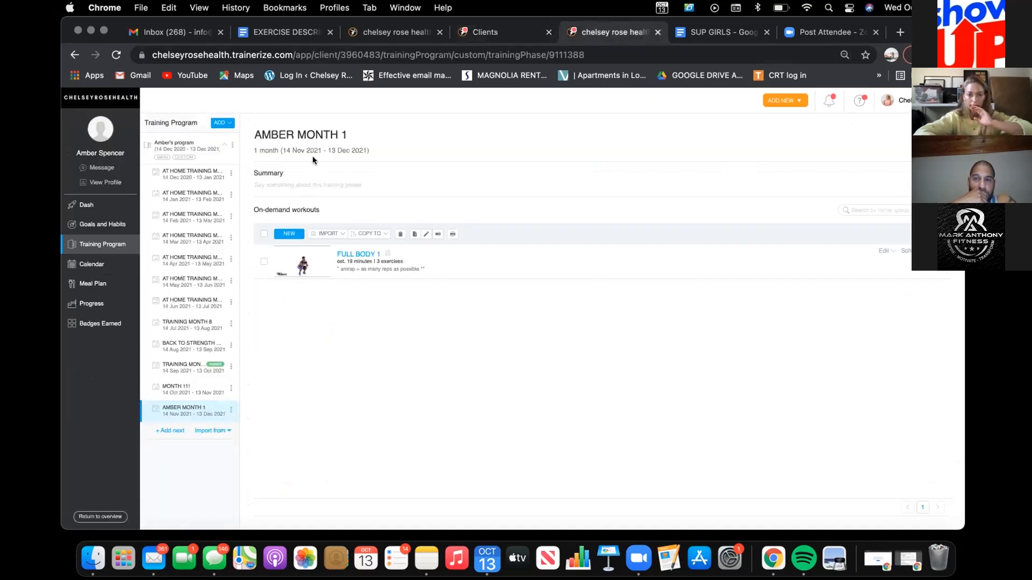
Step: Add the HEAVY WEIGHTS (30+) tag to the profile of the client whose training program is open
click(101, 183)
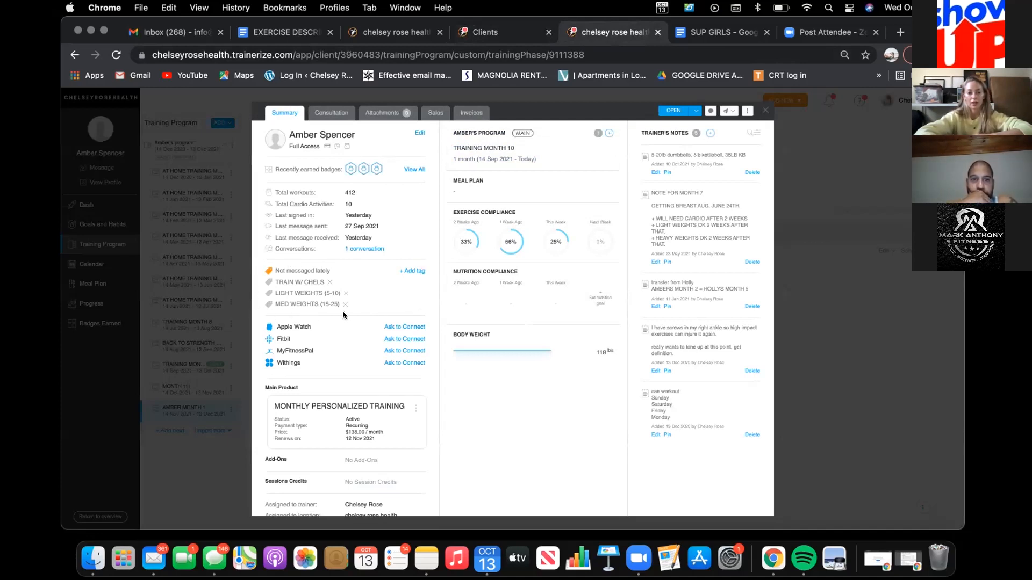
click(415, 272)
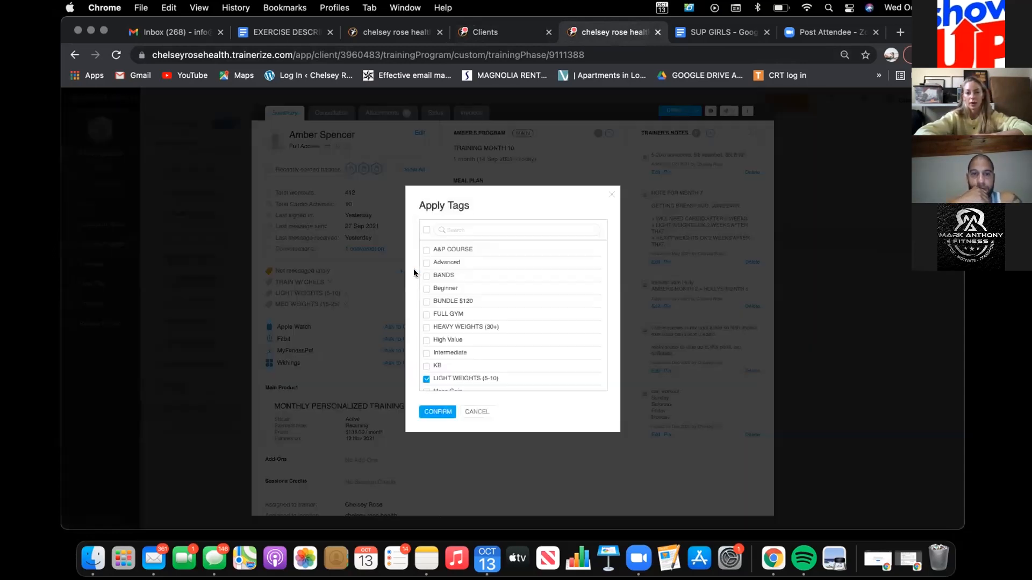
click(426, 327)
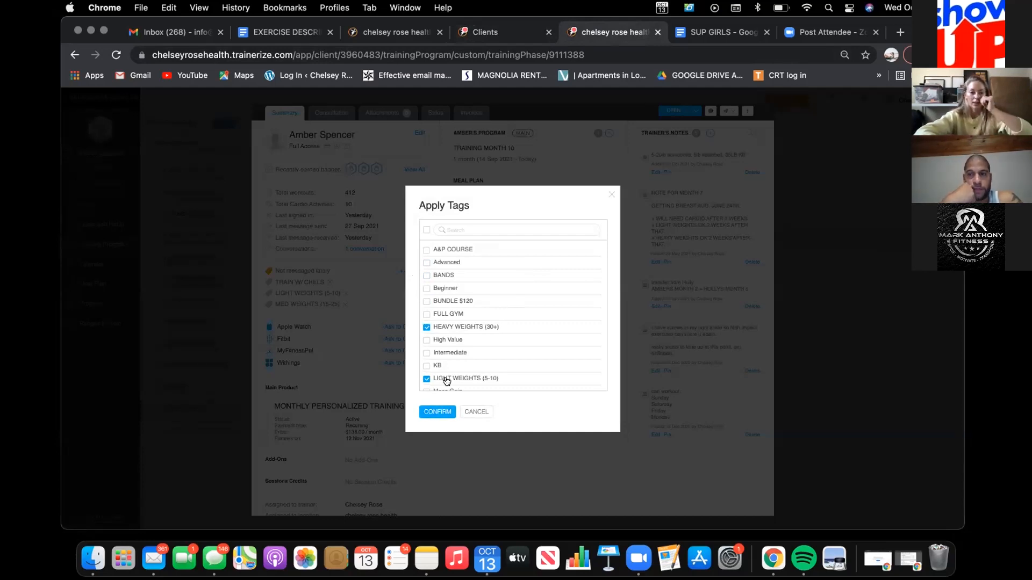
click(434, 413)
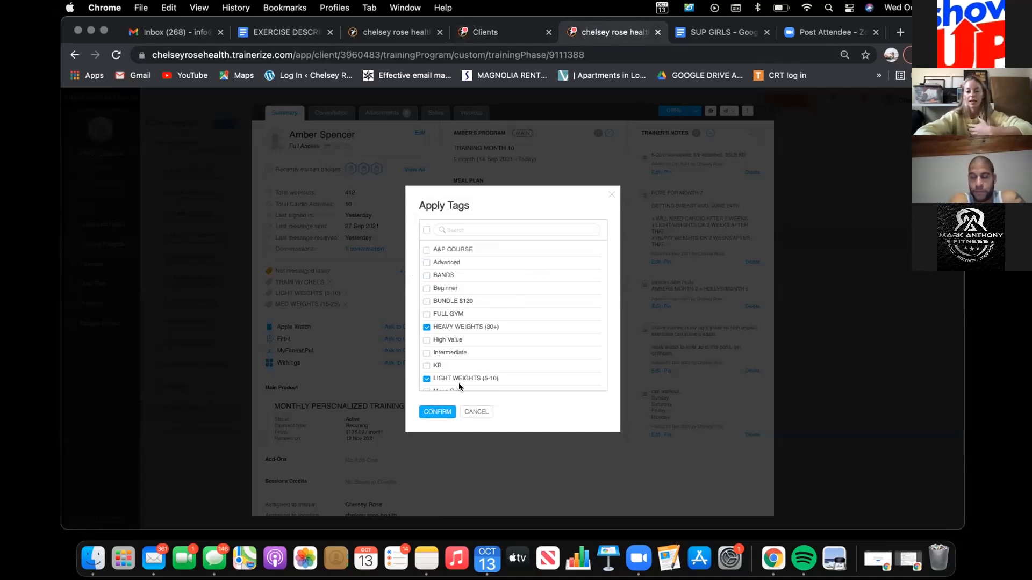
scroll(535, 319, down, 2)
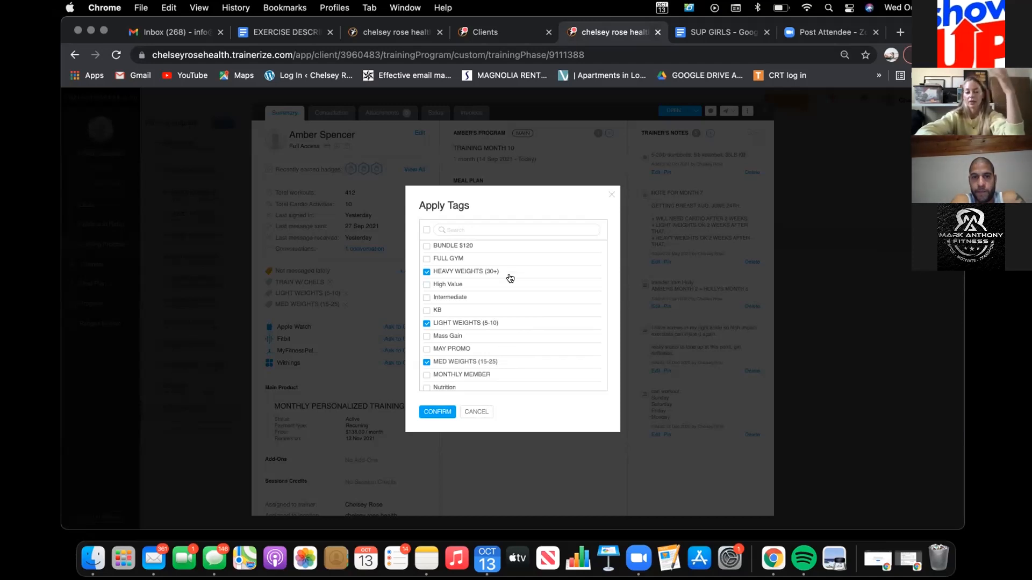
click(436, 412)
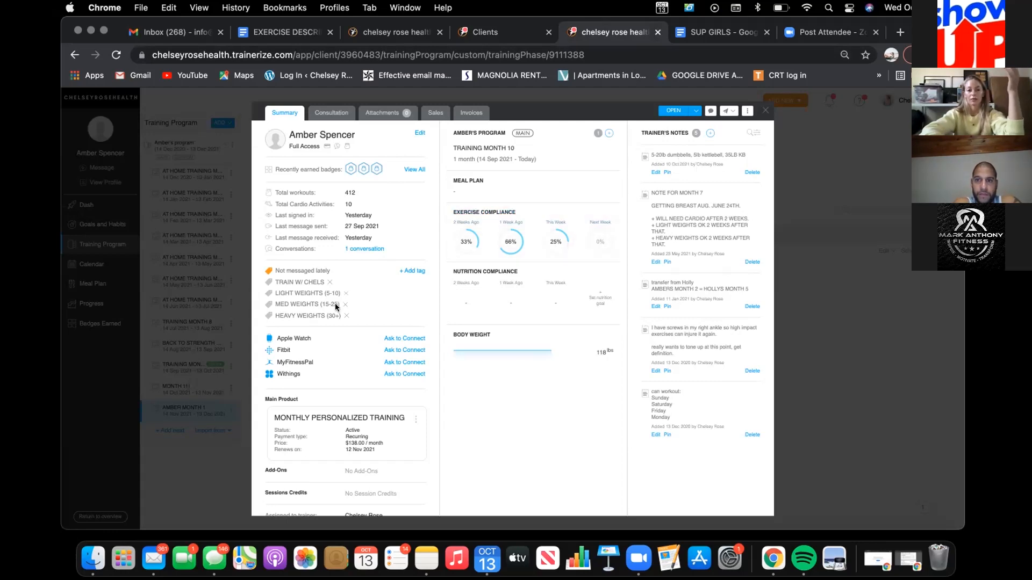
click(764, 110)
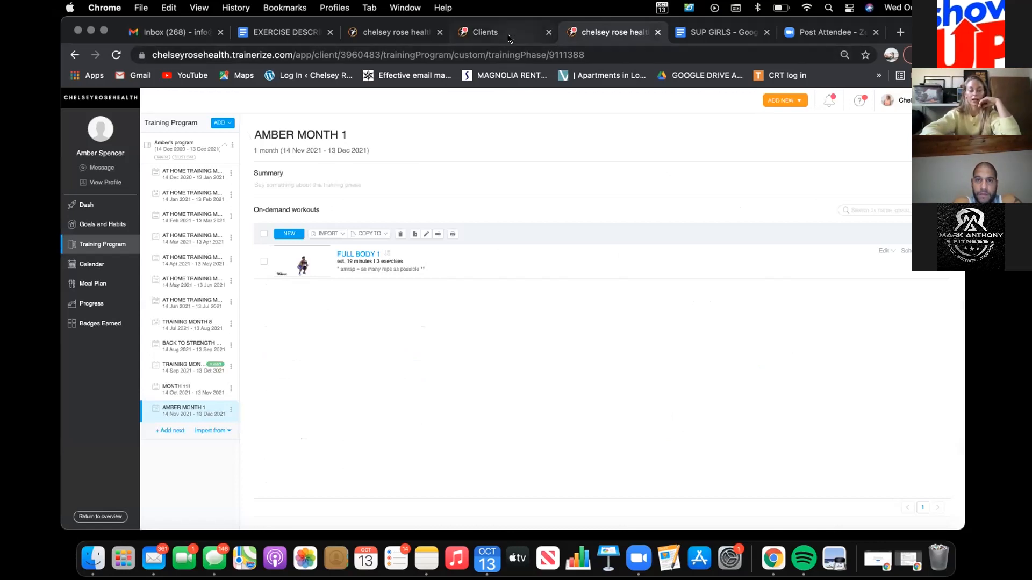
Step: Review the tags and profile summaries of the first two clients in the active clients list
click(508, 36)
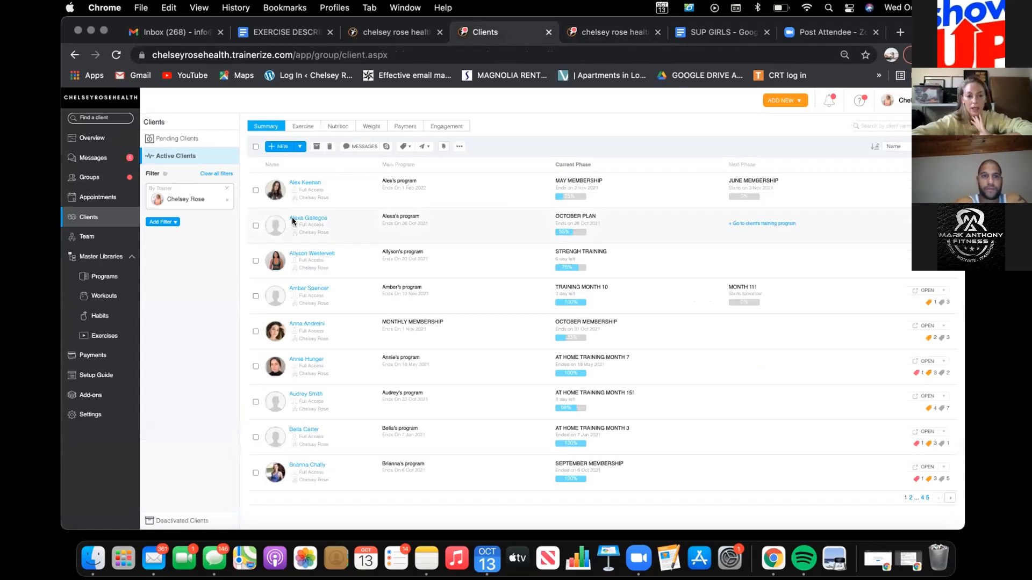
mouse_move(934, 197)
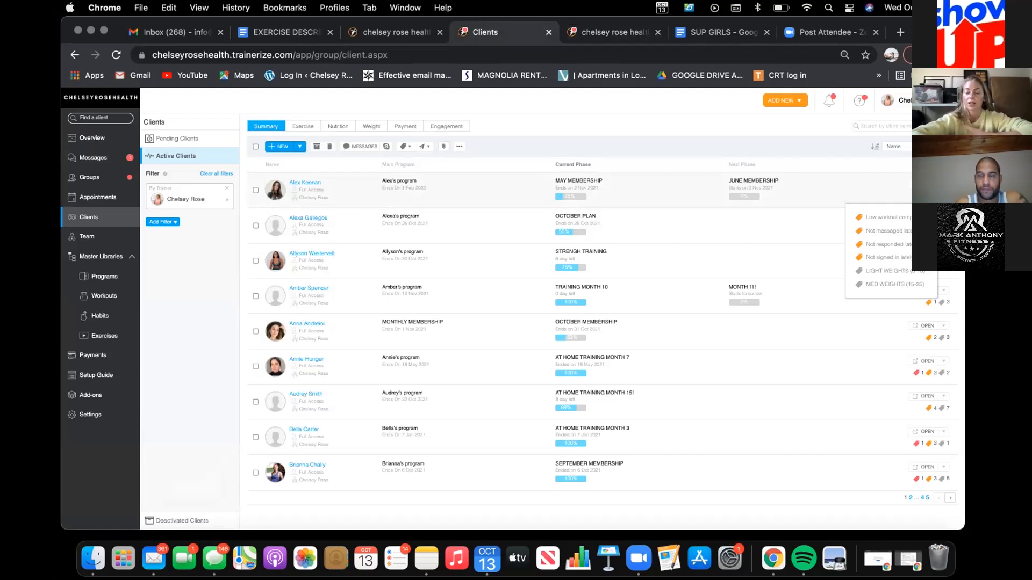
click(301, 183)
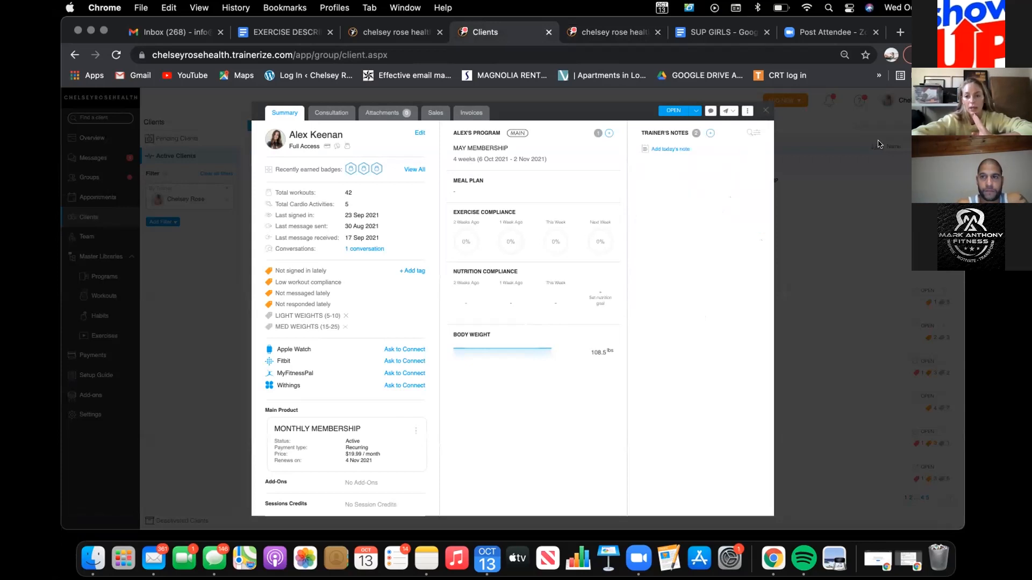
click(764, 110)
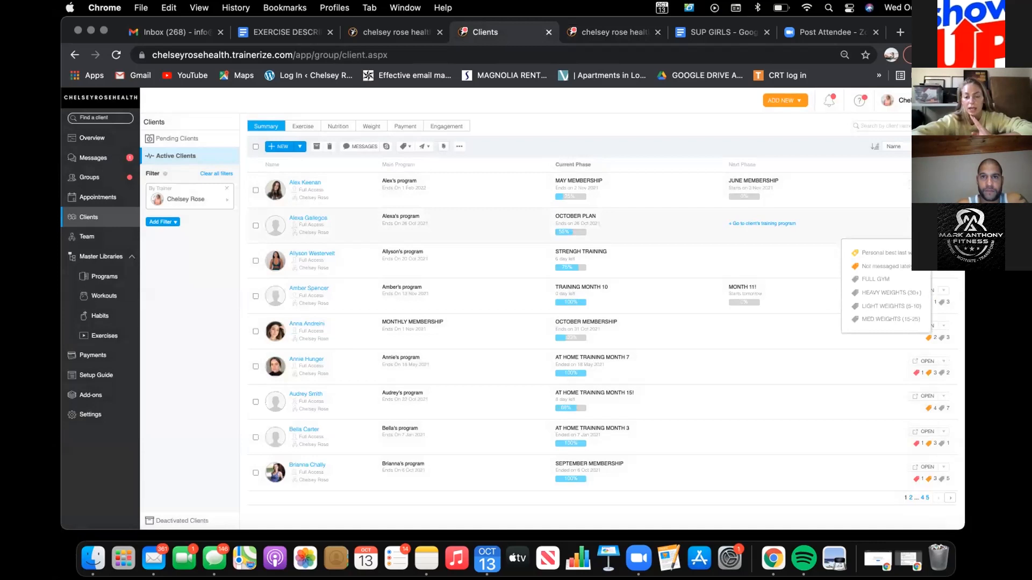
click(310, 218)
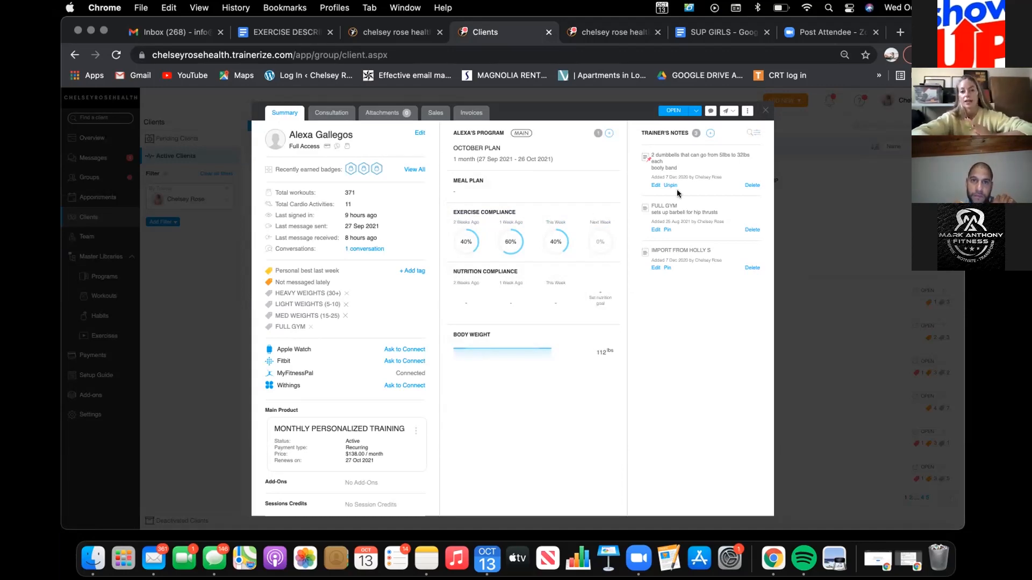
click(763, 111)
Step: Delete the FULL BODY 1 workout from the client's new one-month training phase
click(613, 34)
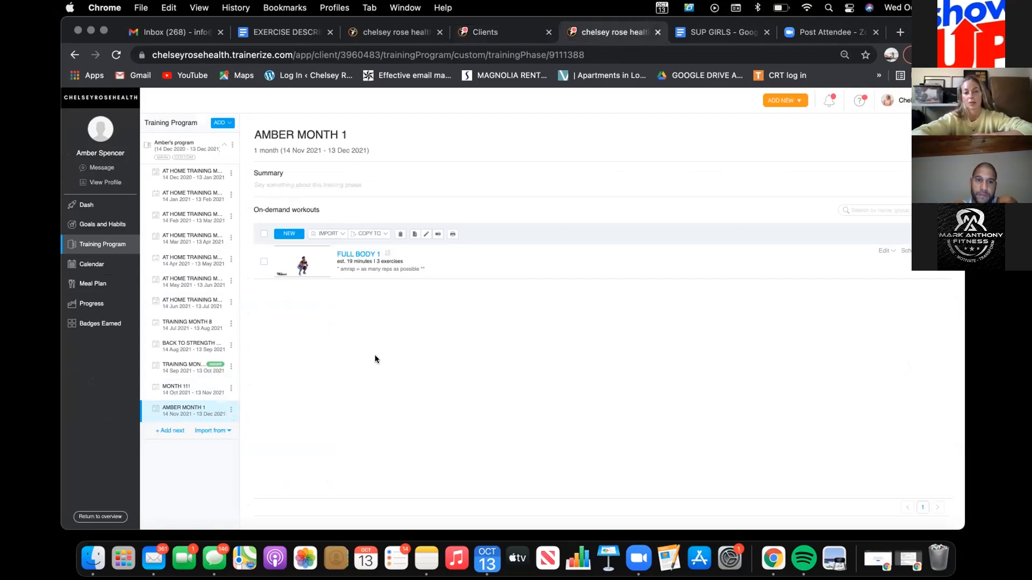
click(263, 261)
click(399, 233)
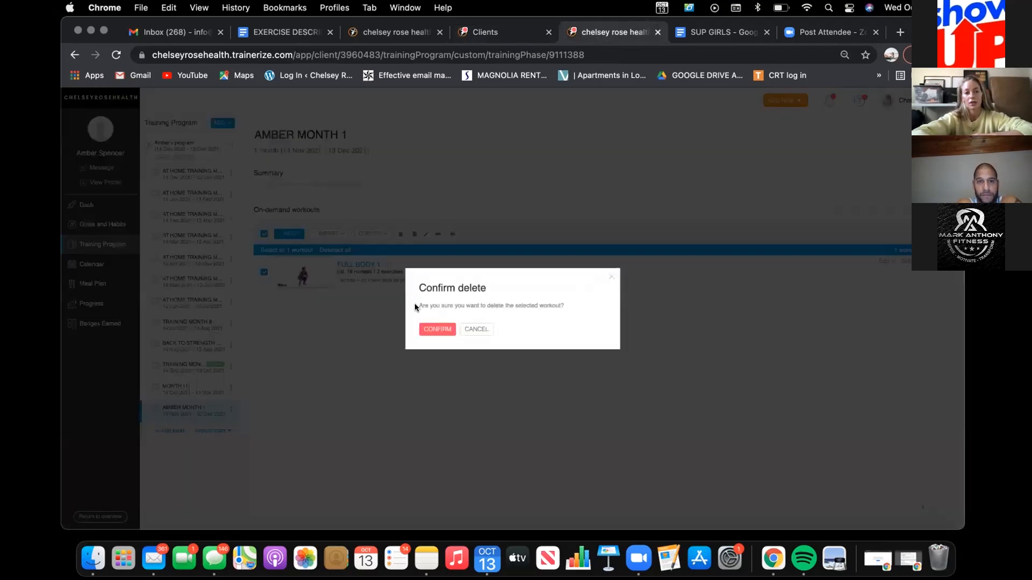
click(436, 328)
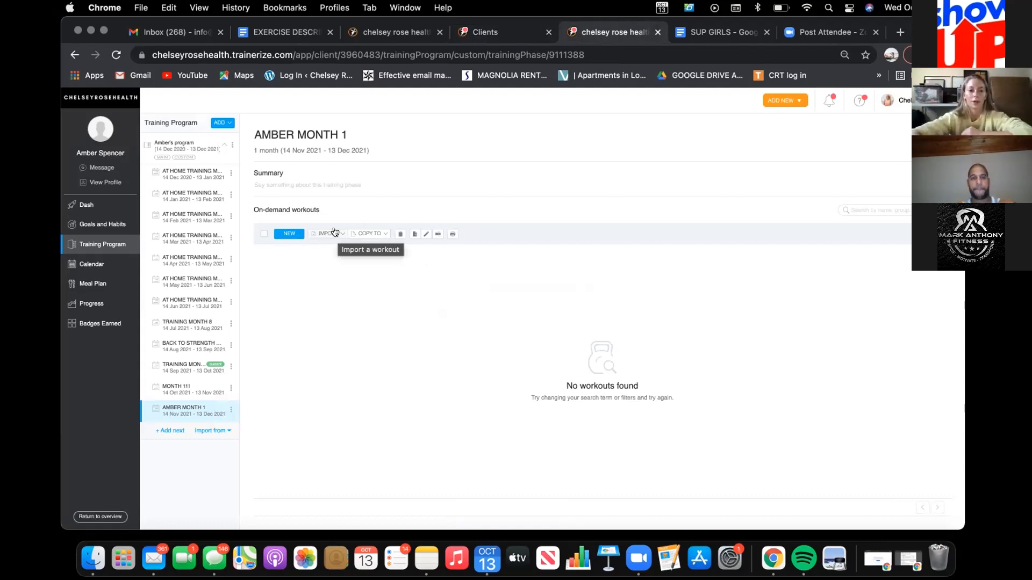
Step: Start importing workouts from another client's custom program, choosing the client whose current phase is OCTOBER PLAN
click(334, 233)
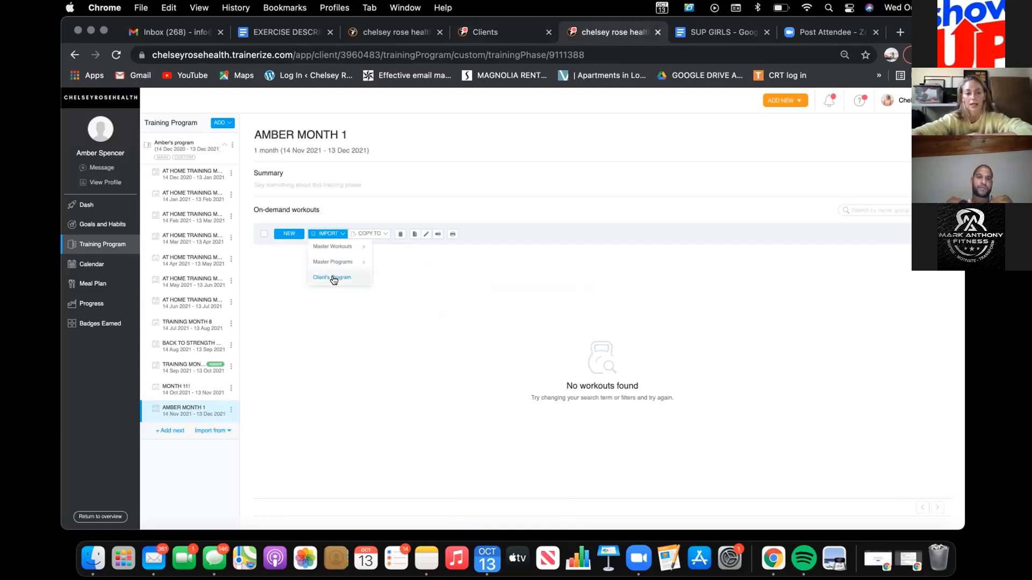
mouse_move(333, 262)
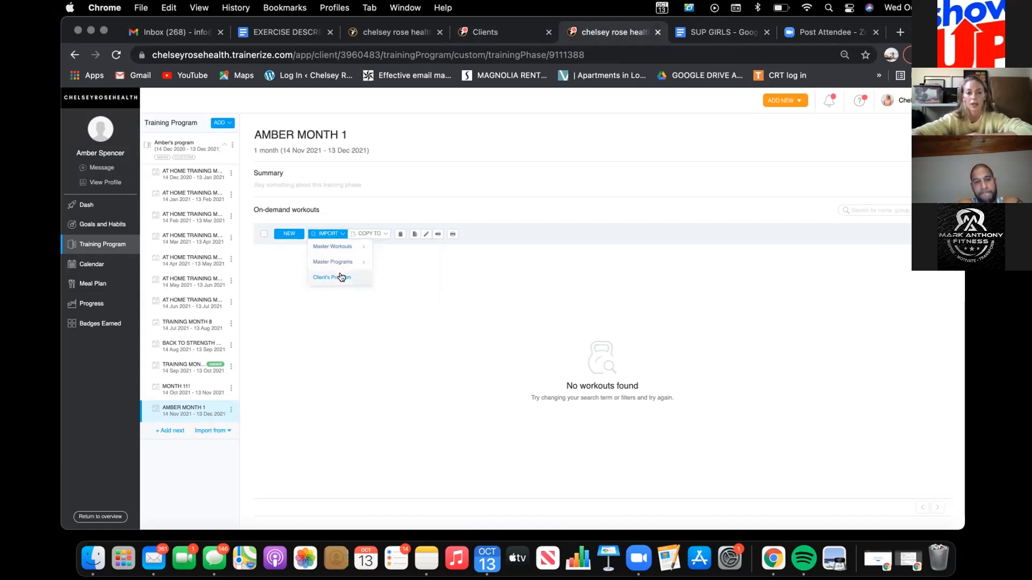
click(340, 277)
text(alexa)
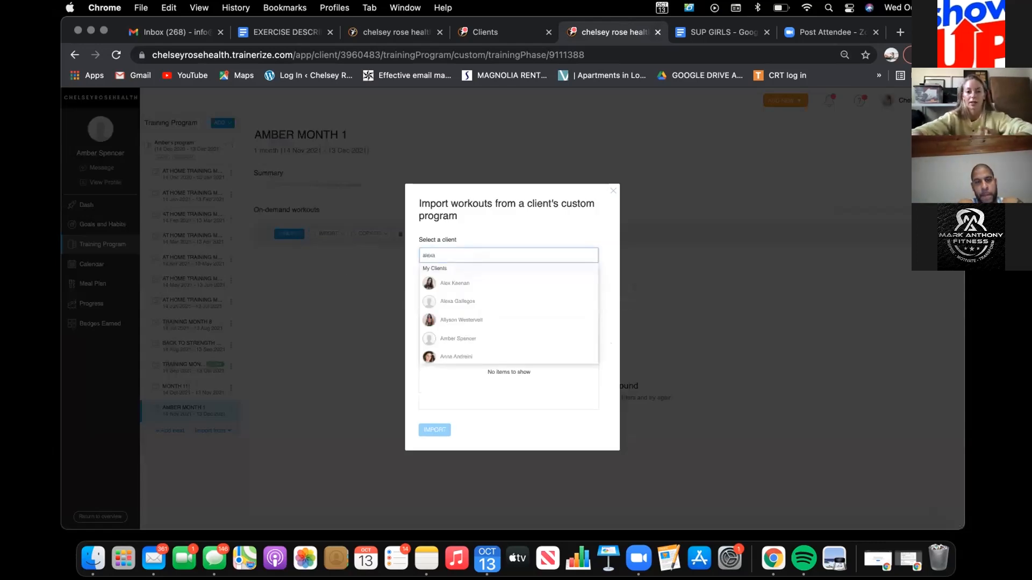
click(457, 273)
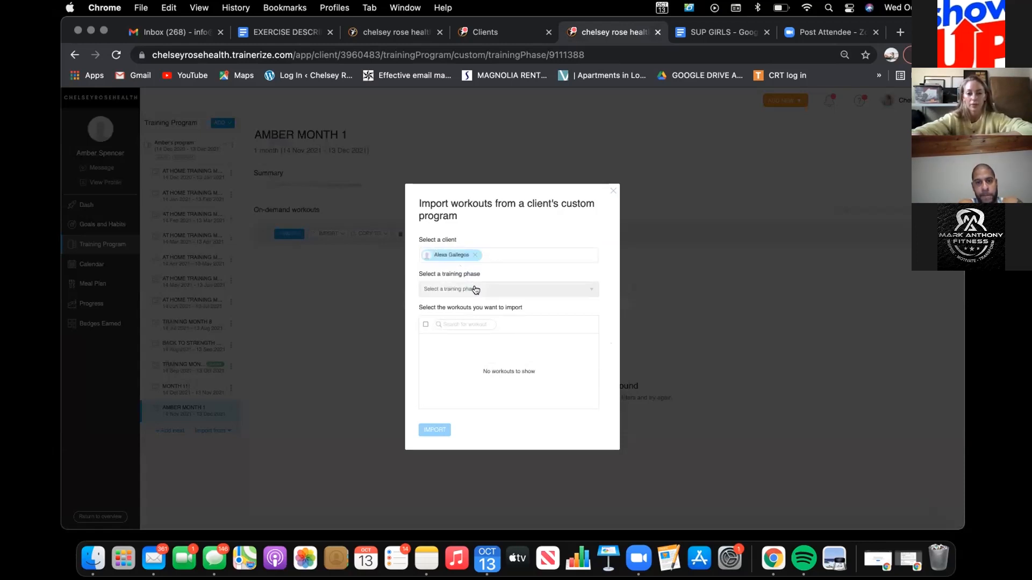
Step: Choose the JANUARY PLAN training phase as the import source and select all of its workouts
click(476, 289)
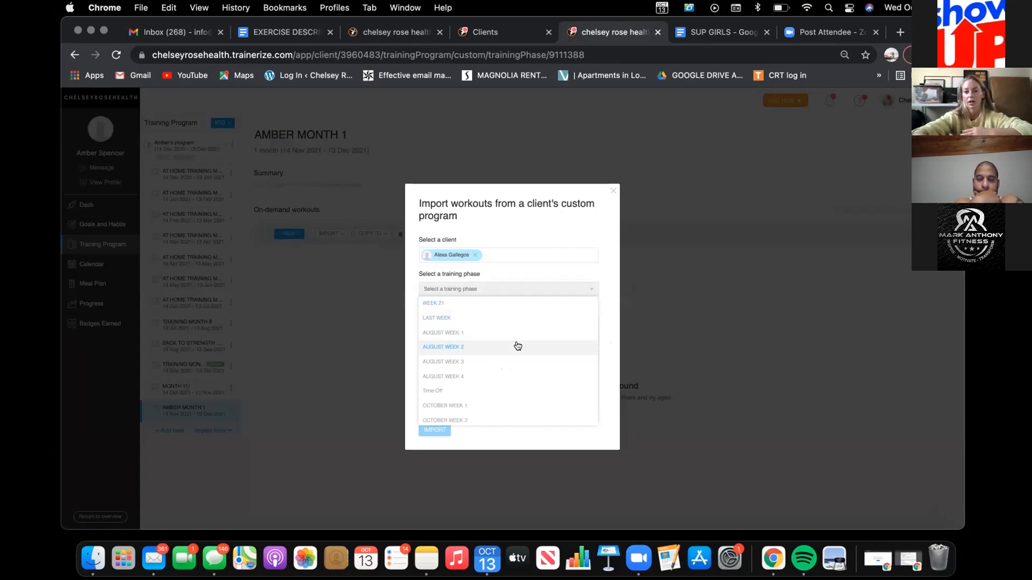
scroll(518, 345, down, 8)
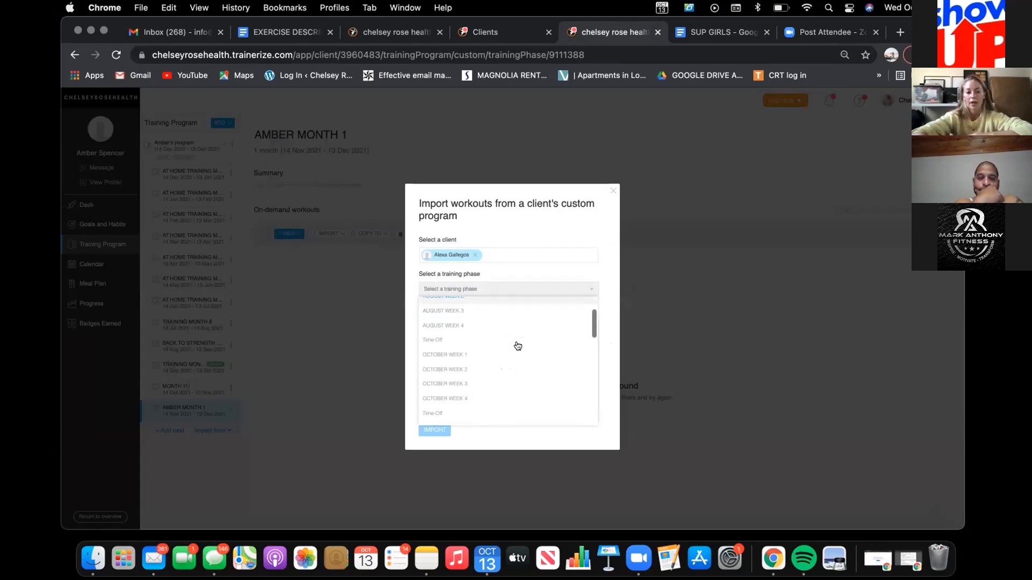
scroll(516, 346, up, 8)
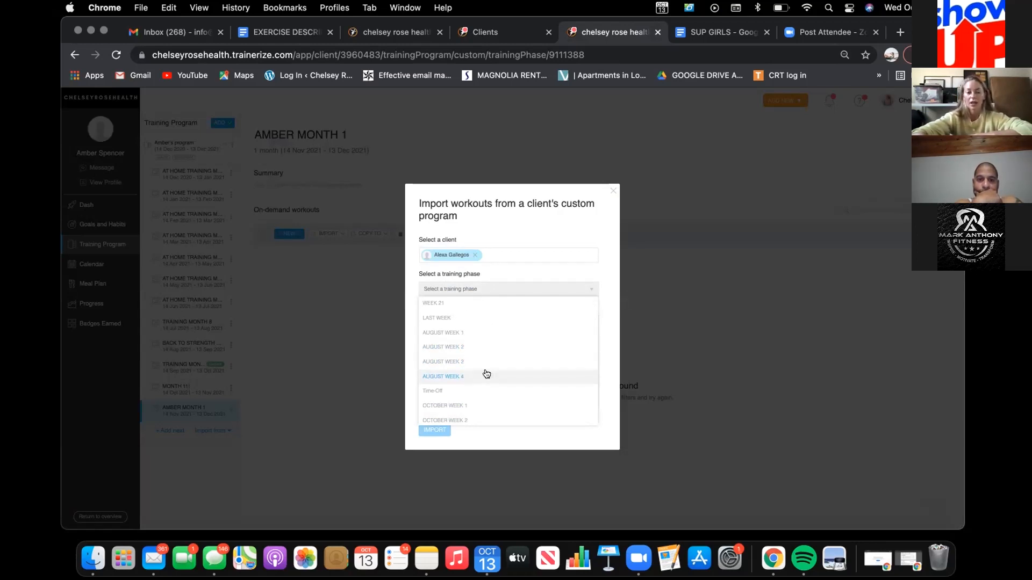
scroll(487, 344, down, 3)
scroll(487, 342, down, 5)
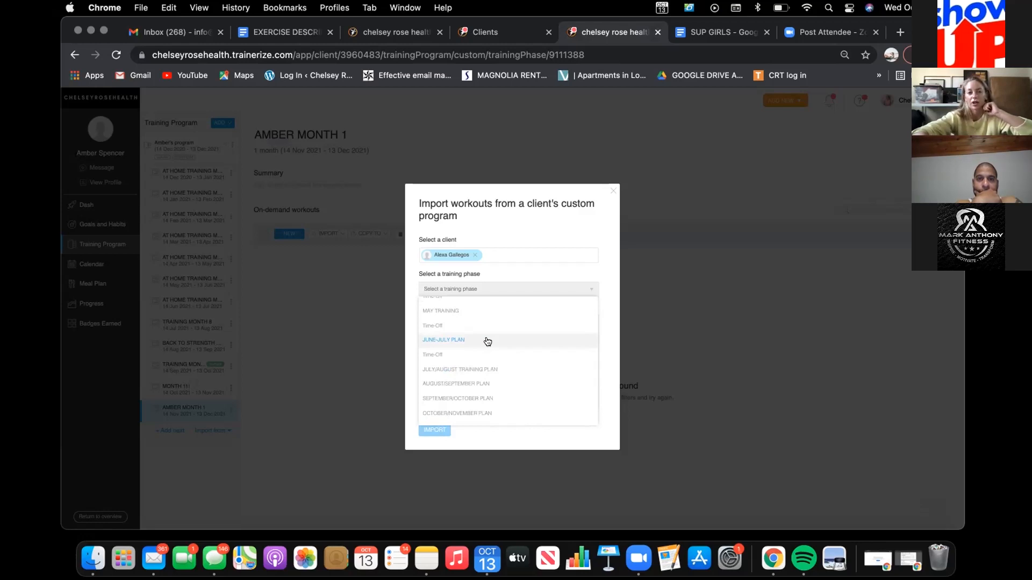
scroll(487, 342, down, 3)
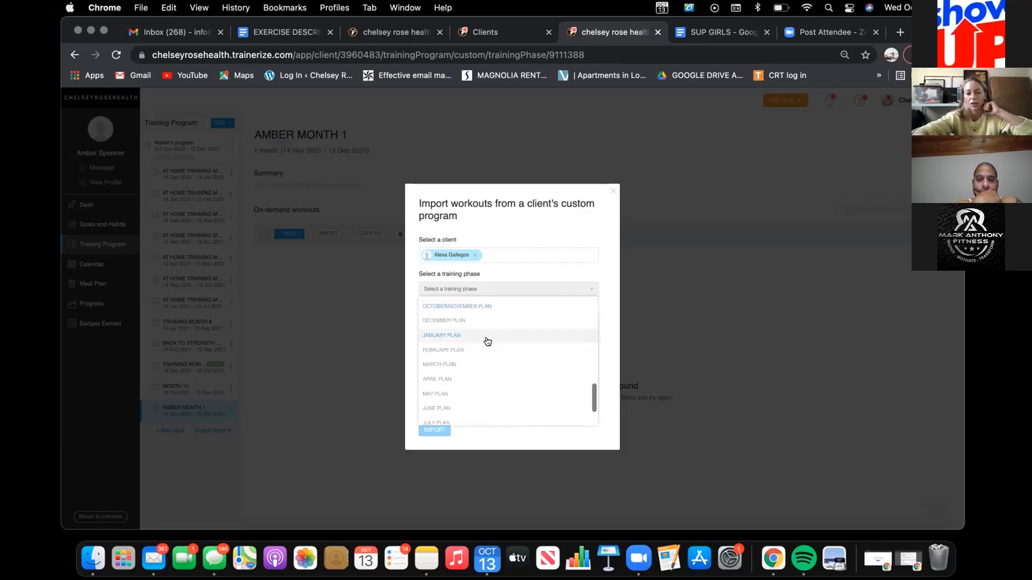
scroll(487, 342, down, 1)
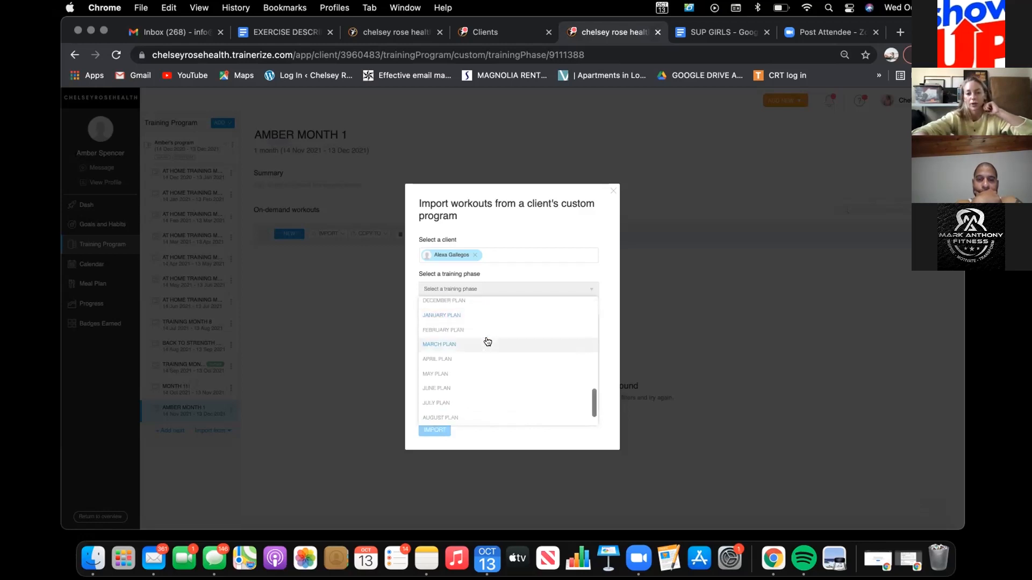
click(456, 316)
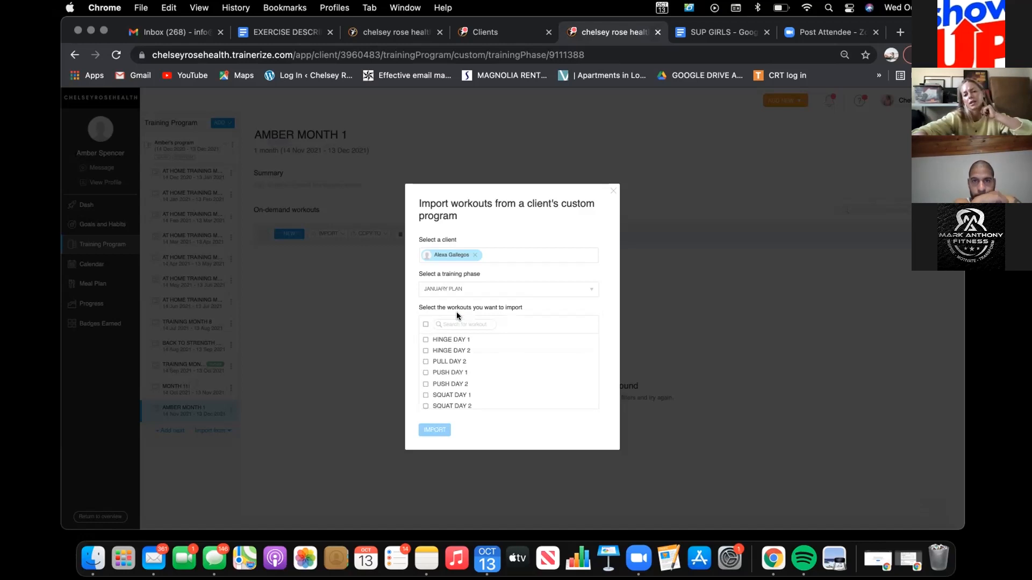
click(422, 324)
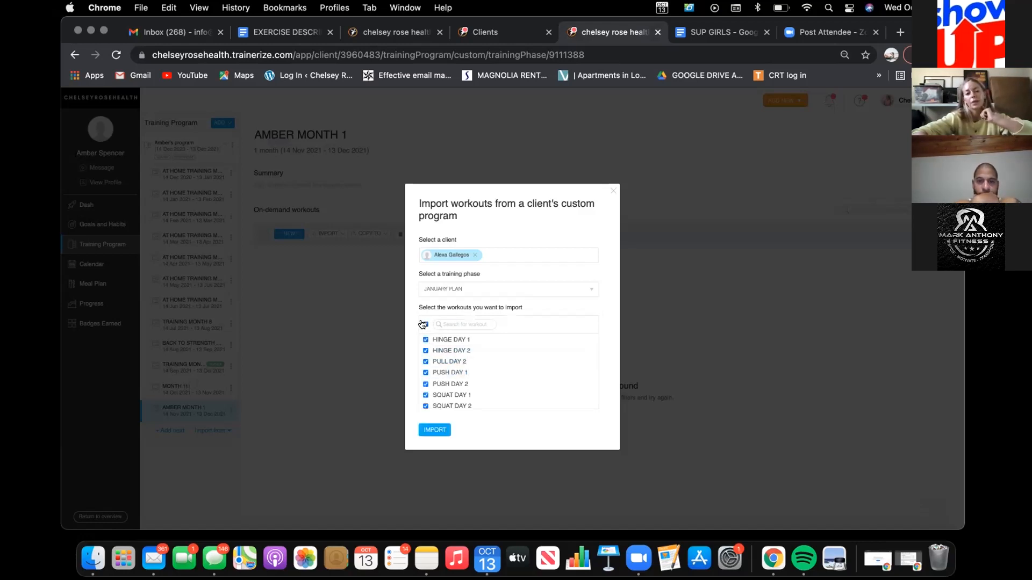
Step: Import the selected JANUARY PLAN workouts into the new one-month phase and review the circuits in HINGE DAY 1
click(432, 430)
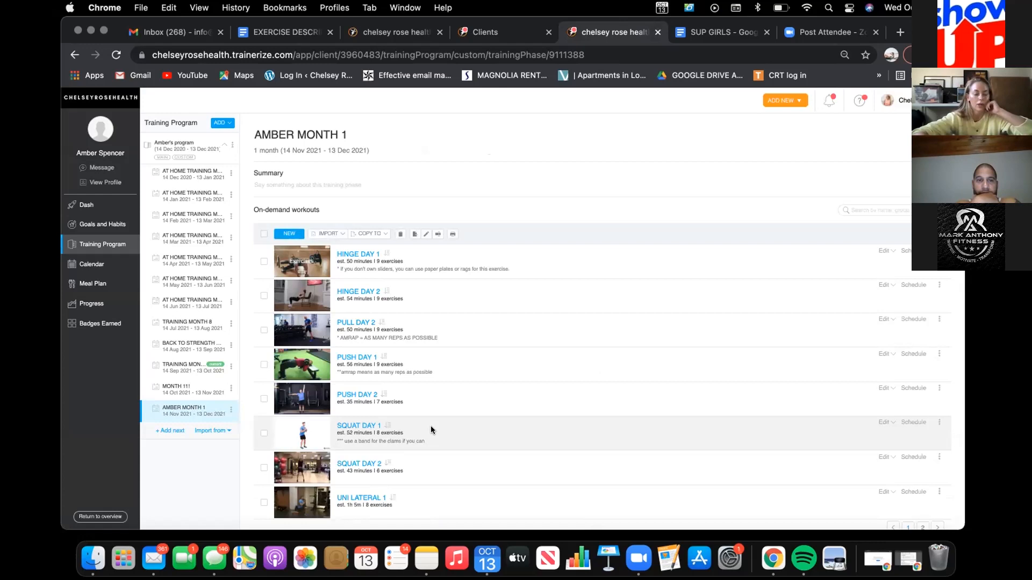
click(365, 255)
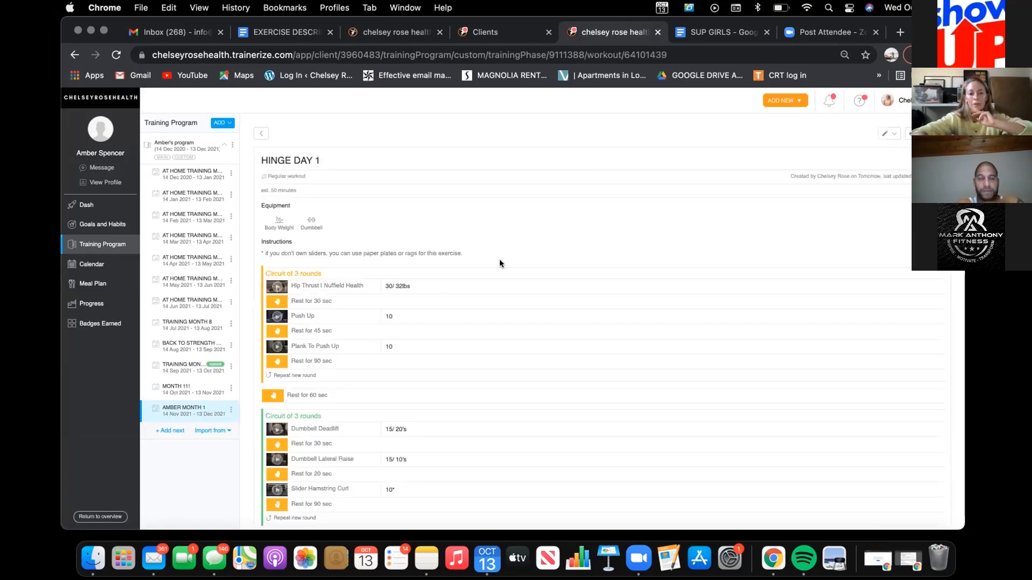
scroll(437, 282, down, 3)
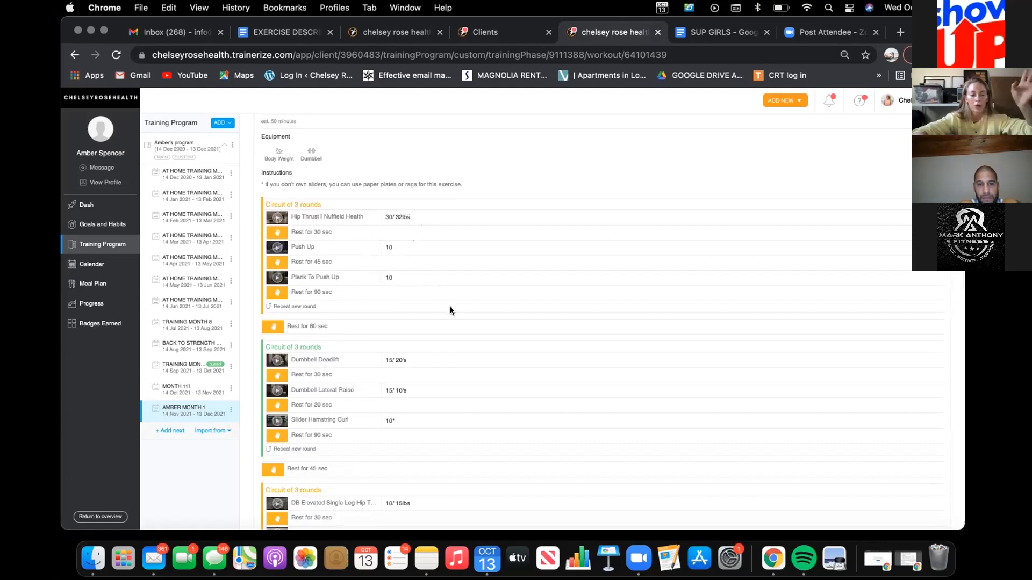
scroll(450, 371, down, 1)
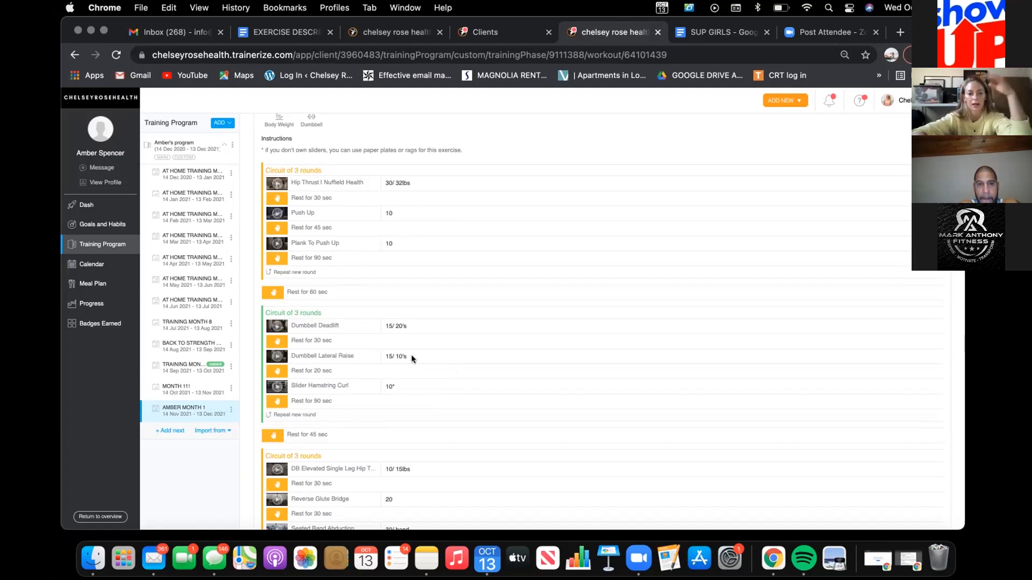
scroll(422, 394, down, 3)
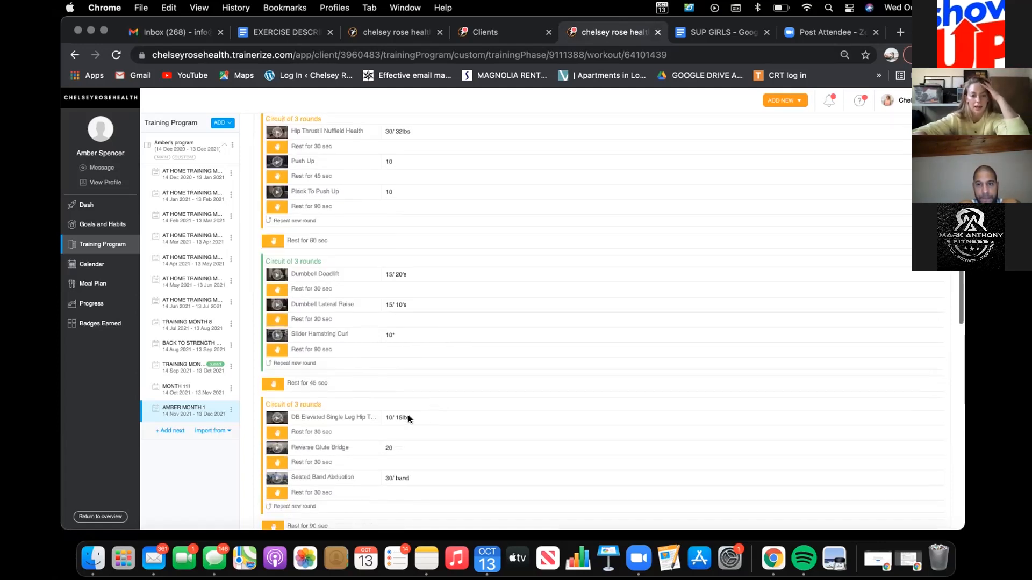
scroll(509, 427, up, 4)
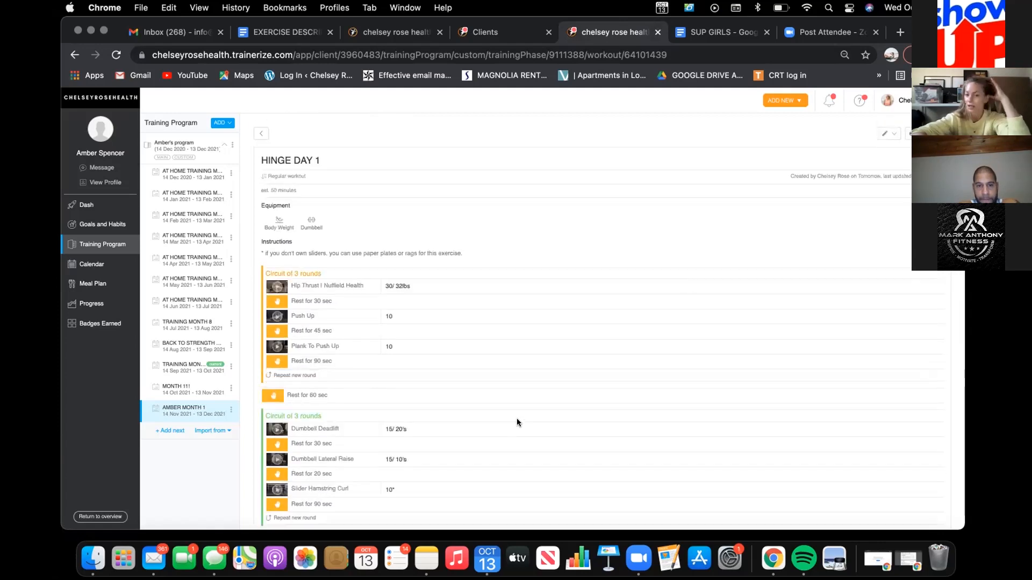
Step: Open HINGE DAY 1 in the Workout Builder and set the Hip Thrust target to 15/20lbs
click(887, 139)
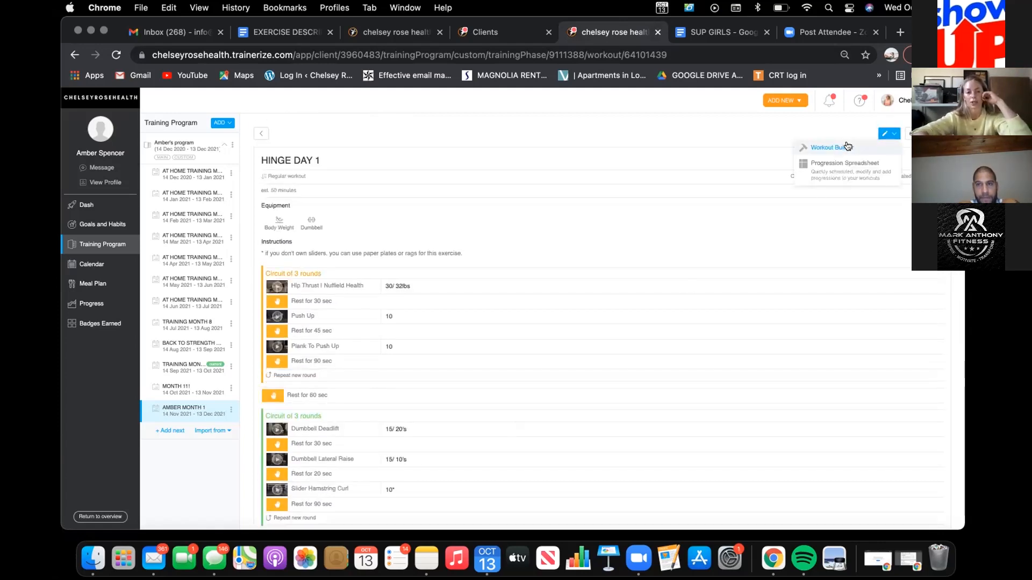
click(847, 146)
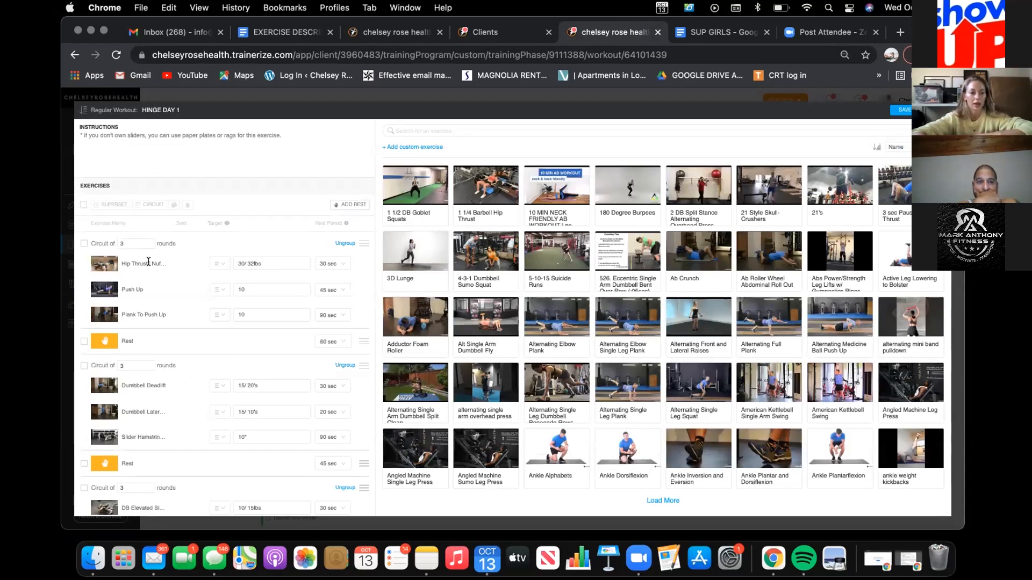
click(271, 263)
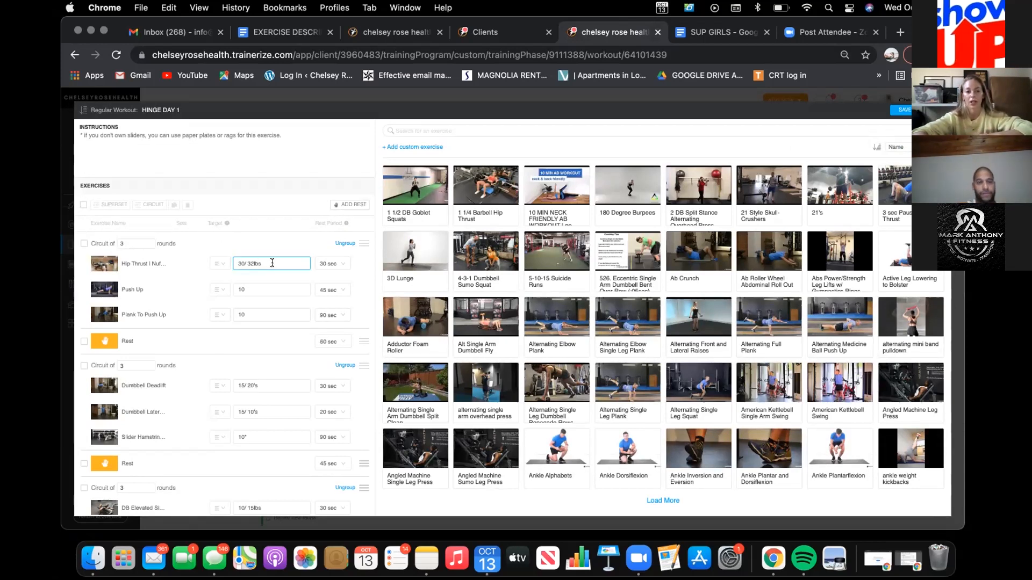
triple_click(272, 263)
text(1)
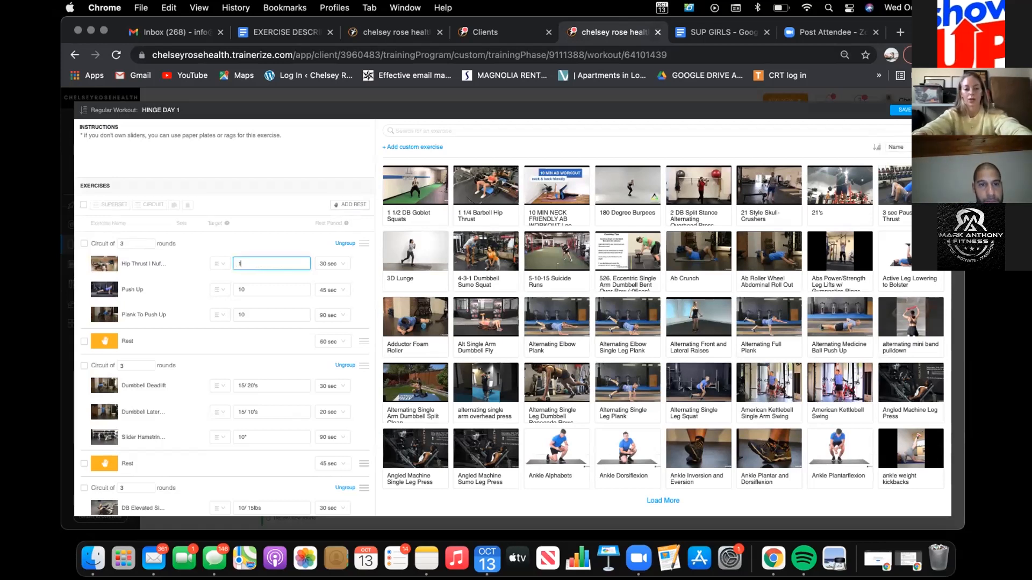
text(5/20lbs)
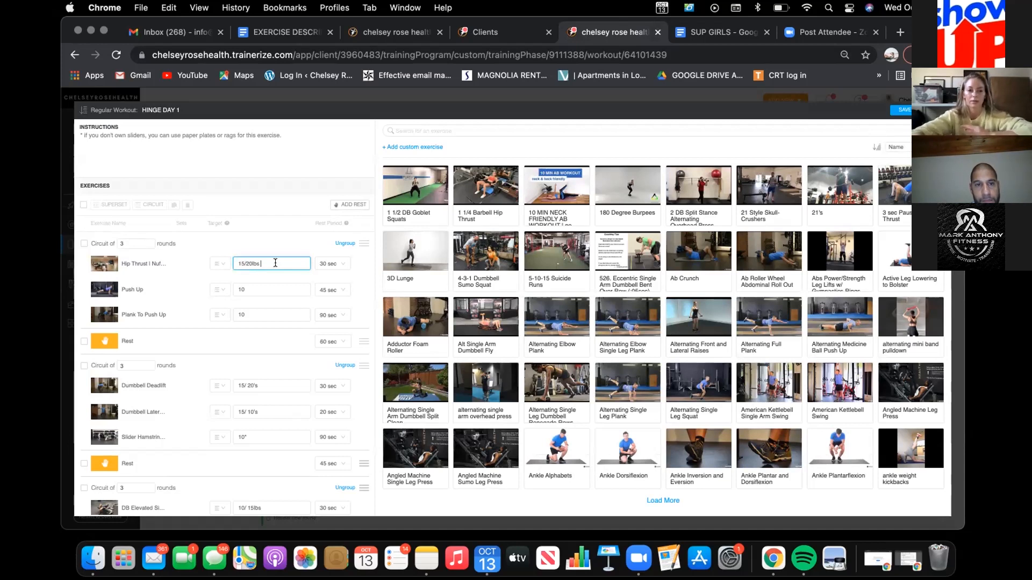
click(253, 289)
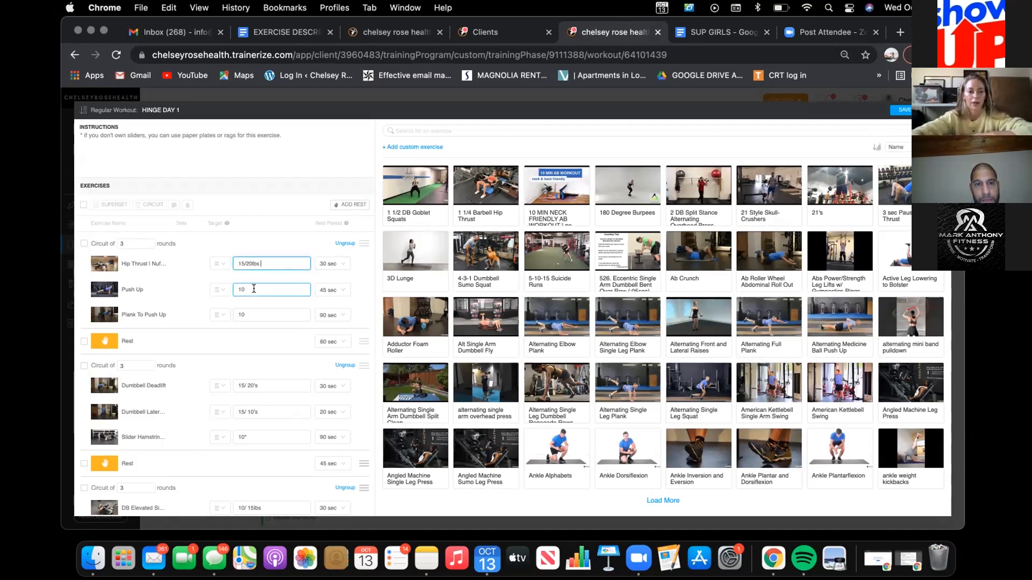
Step: Ungroup the first circuit and delete the Push Up exercise from it
click(341, 243)
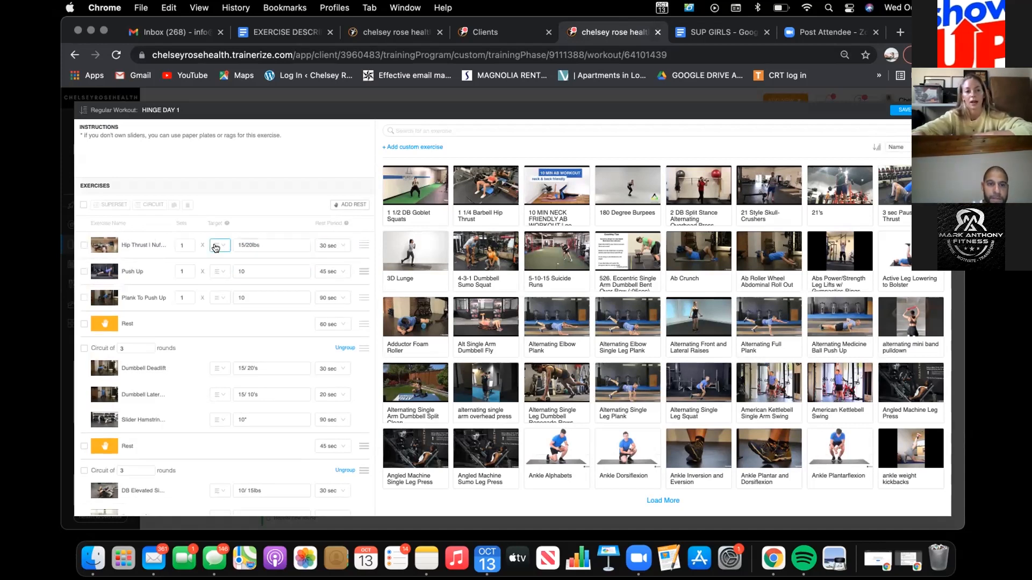
click(84, 272)
click(188, 204)
Step: Search the exercises for "eccentric push ups" and add Eccentric Push Up between Hip Thrust and Plank To Push Up with target 5*
click(433, 131)
text(eccentric )
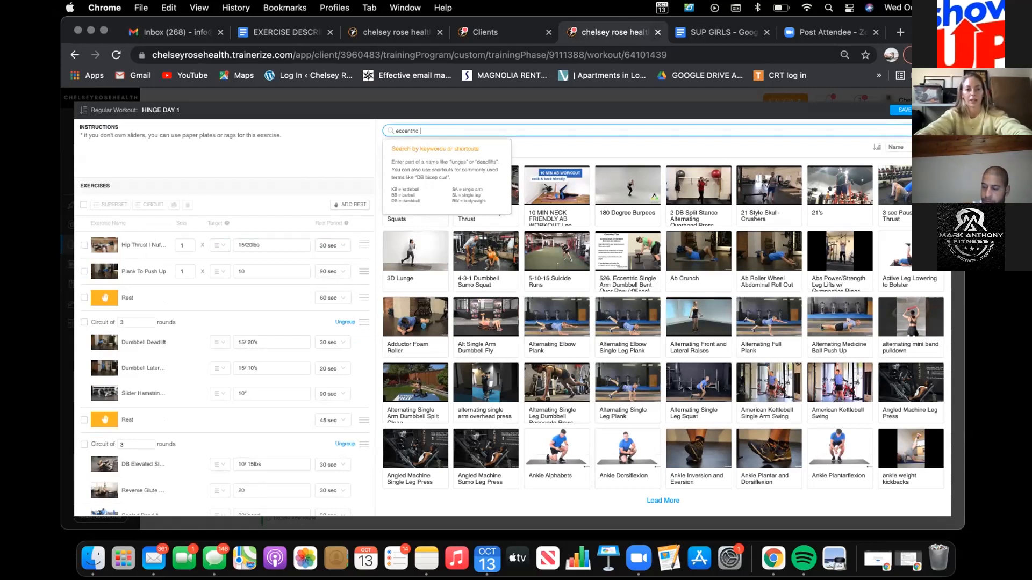
text(push ups)
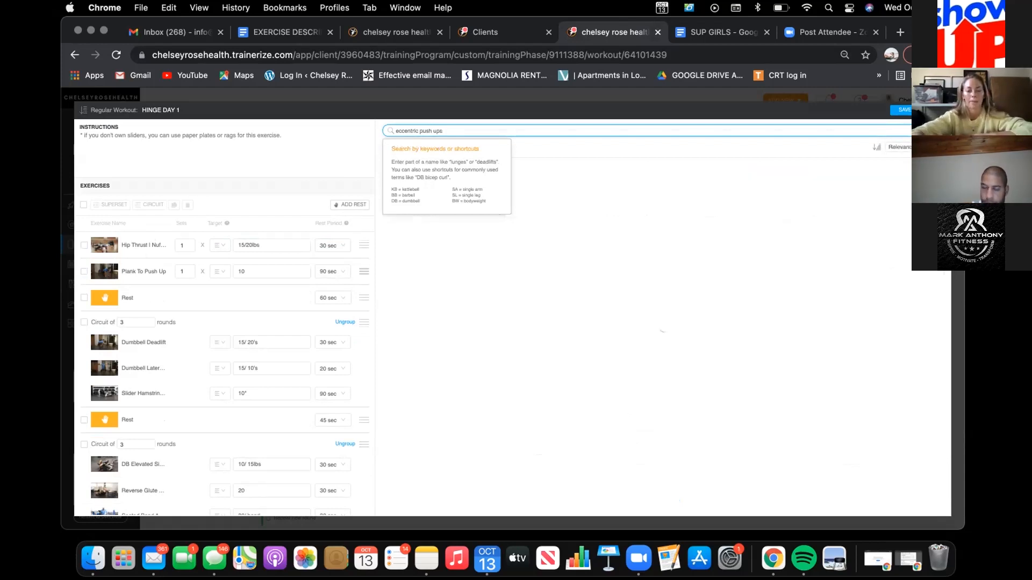
click(520, 315)
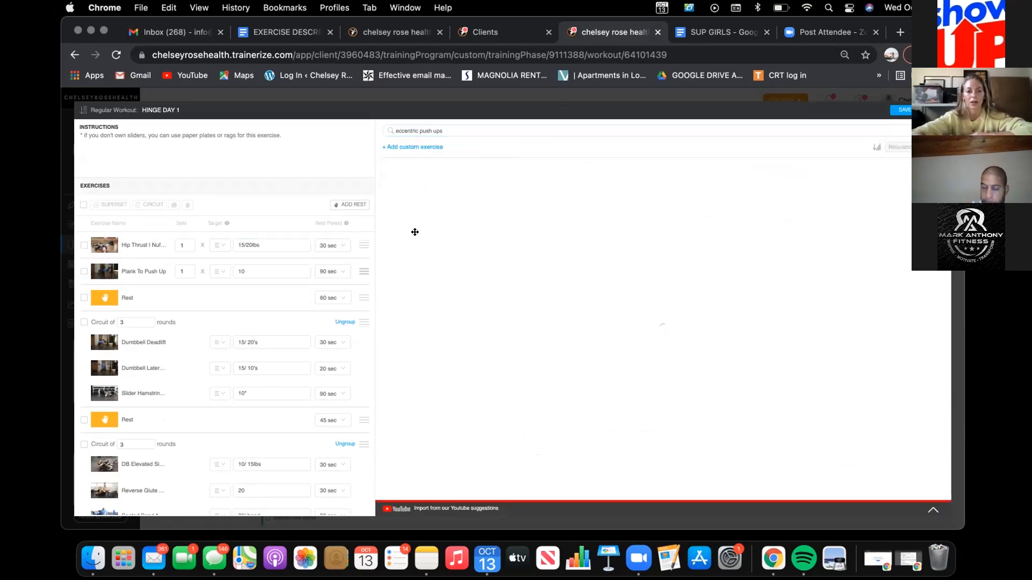
drag(476, 191, 254, 271)
click(245, 266)
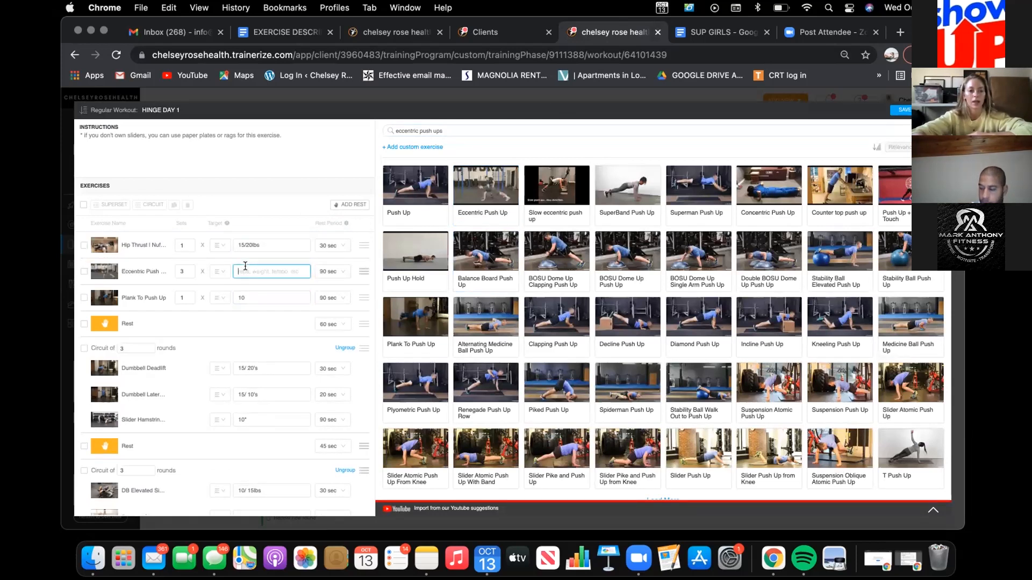
text(5)
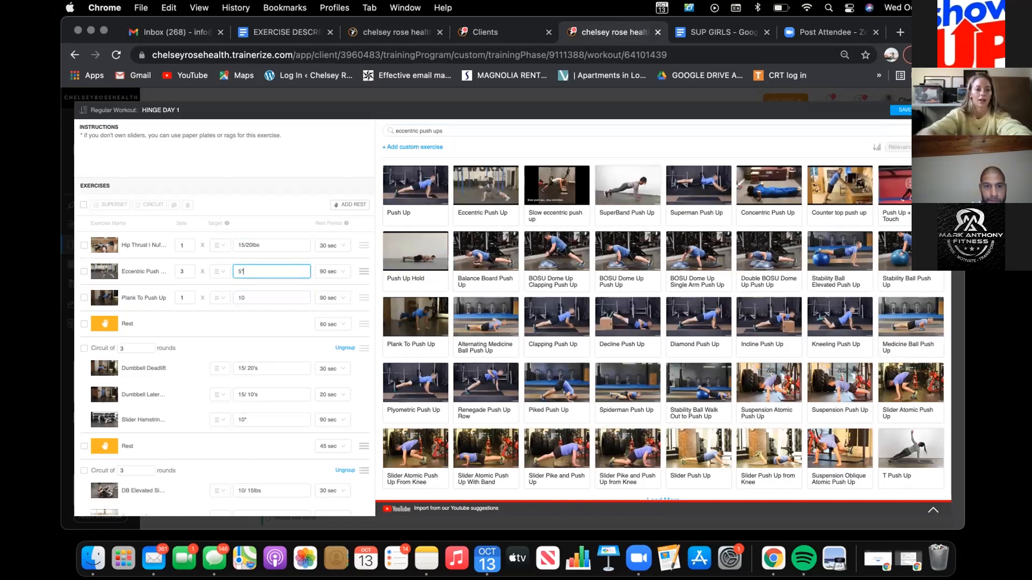
Step: Replace the workout instructions with "* try to go down for a count of 5 seconds."
click(188, 134)
text(1)
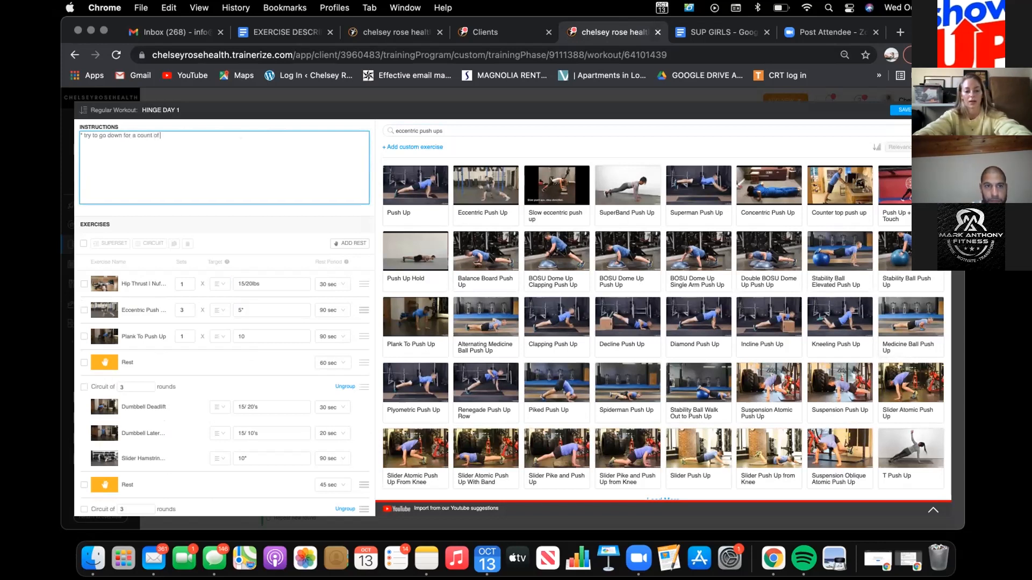
text(nds.)
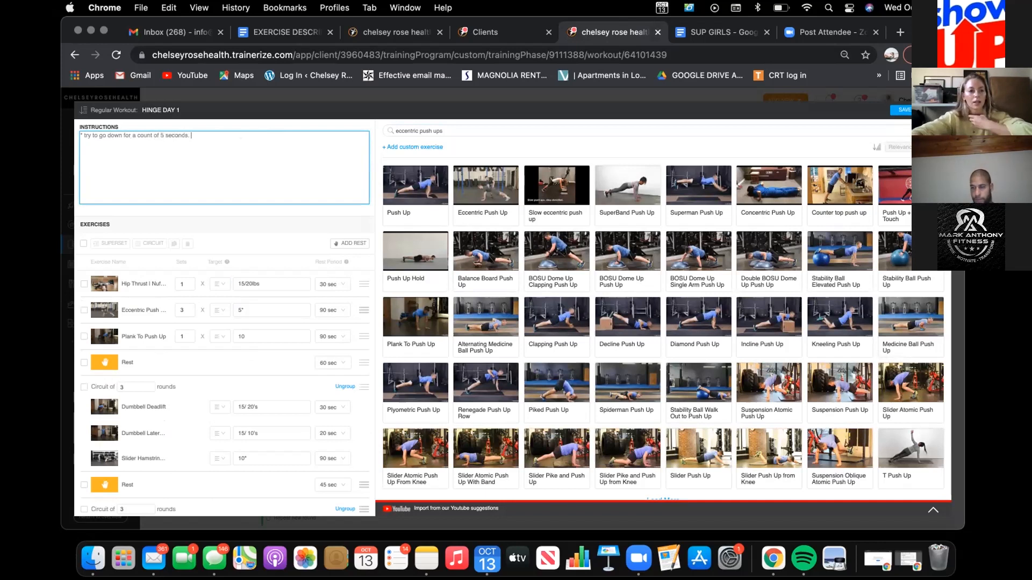
Step: Set the rest for Hip Thrust and Eccentric Push Up to 45 sec and group the first three exercises into a circuit
click(185, 312)
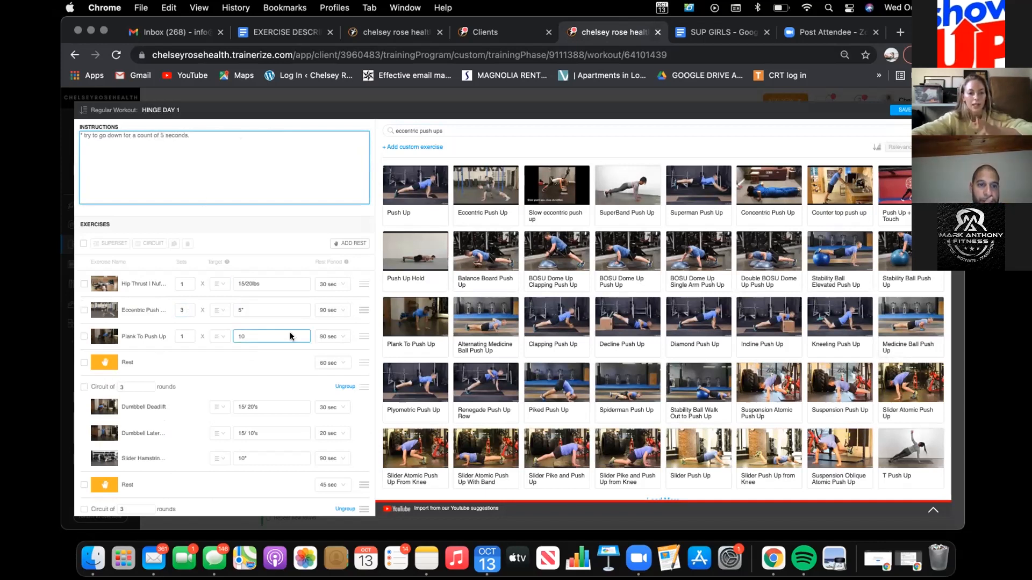
click(329, 311)
click(330, 279)
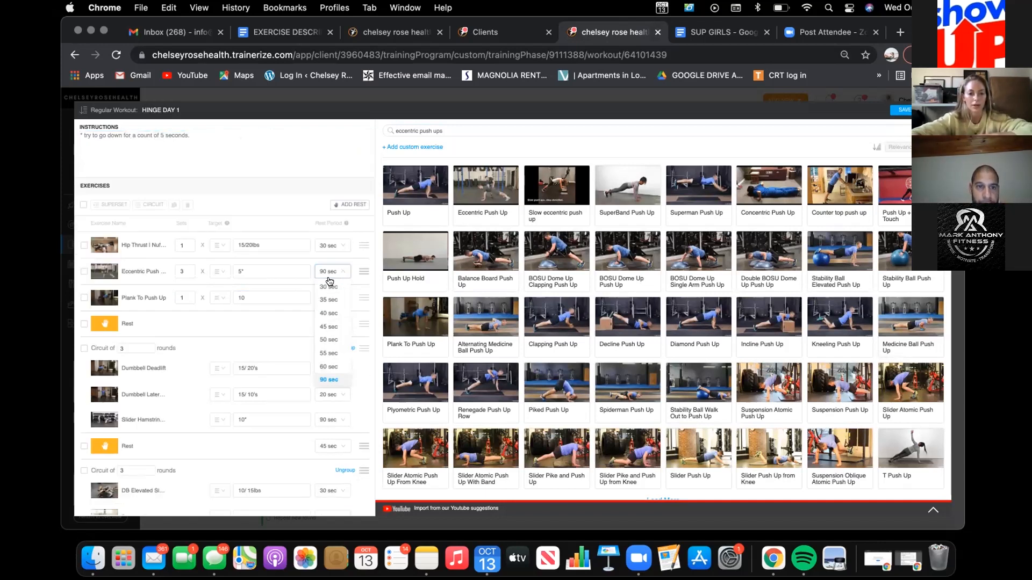
click(330, 246)
click(327, 341)
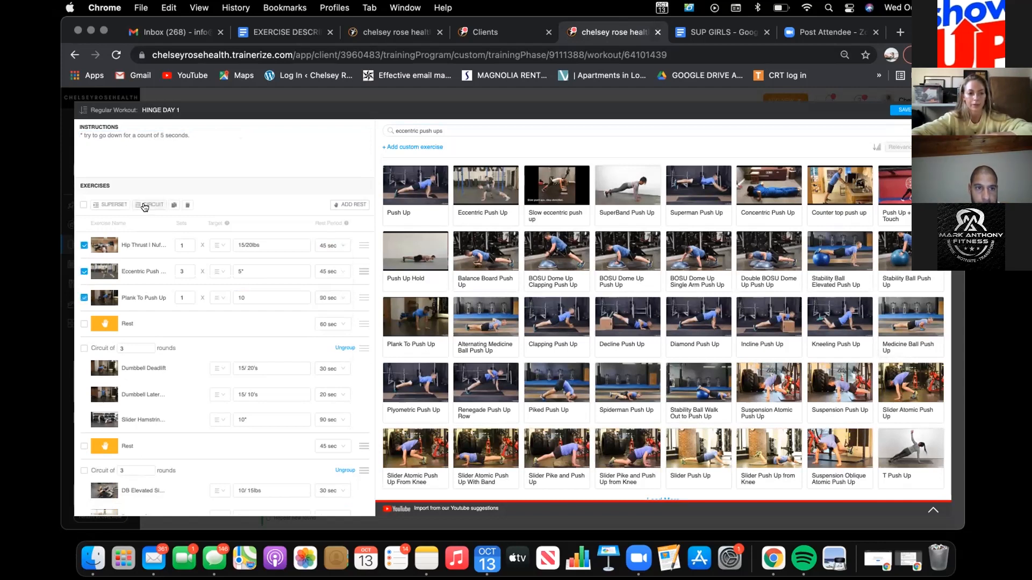
click(148, 204)
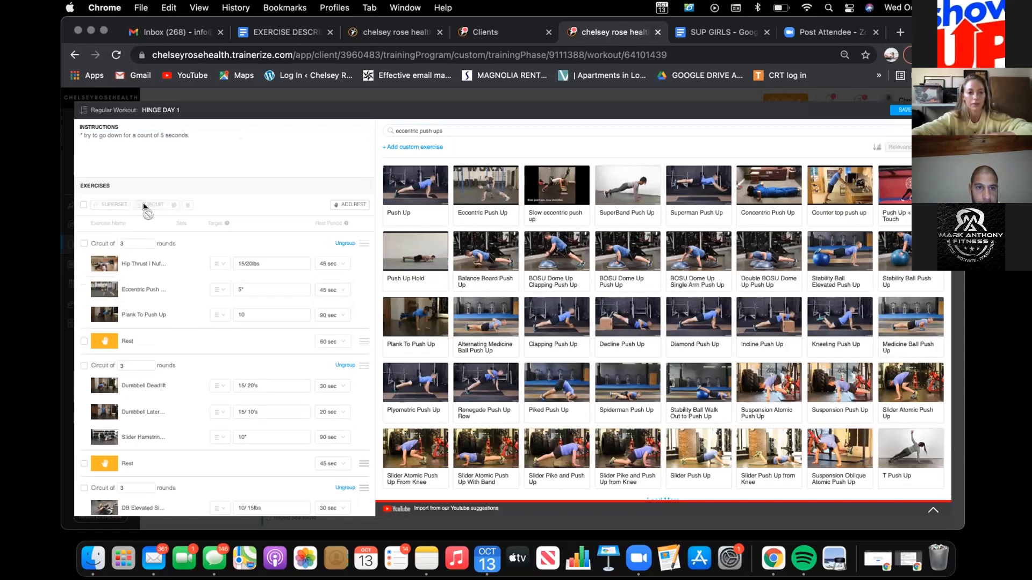
Step: Set the Dumbbell Deadlift target to 15/ 15's and its rest period to 45 sec
scroll(244, 323, down, 3)
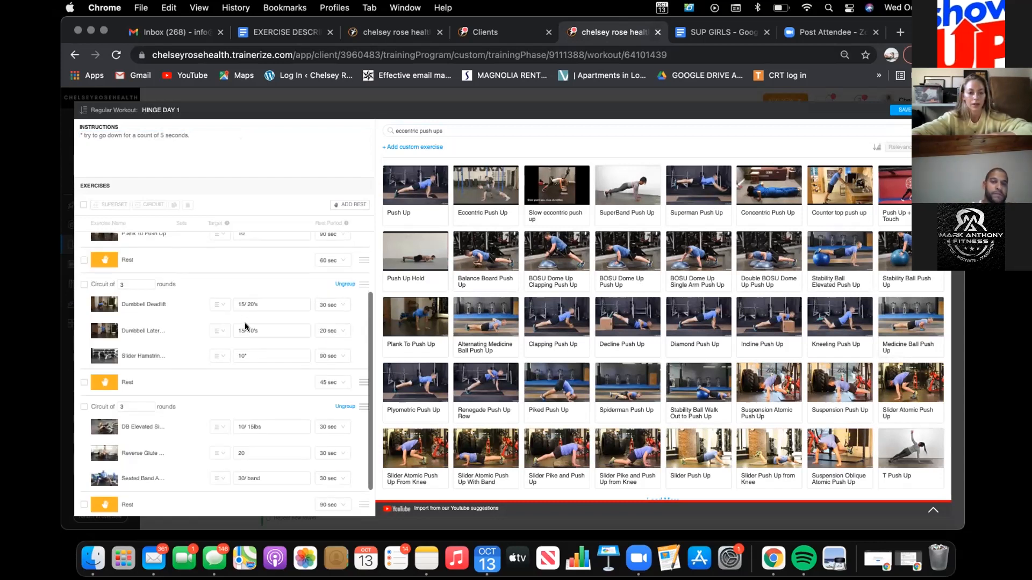
click(275, 304)
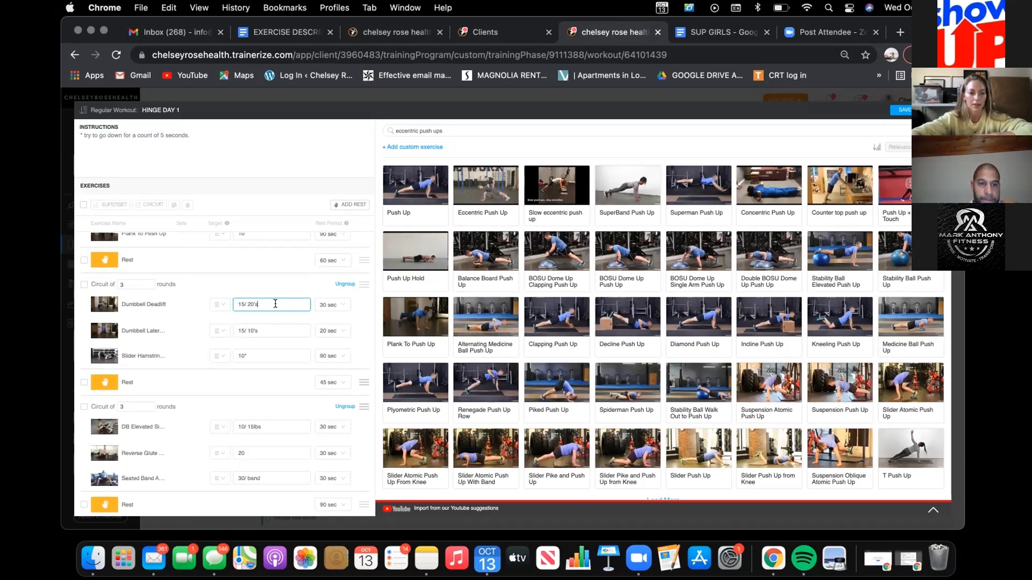
key(BackSpace)
key(BackSpace)
key(BackSpace)
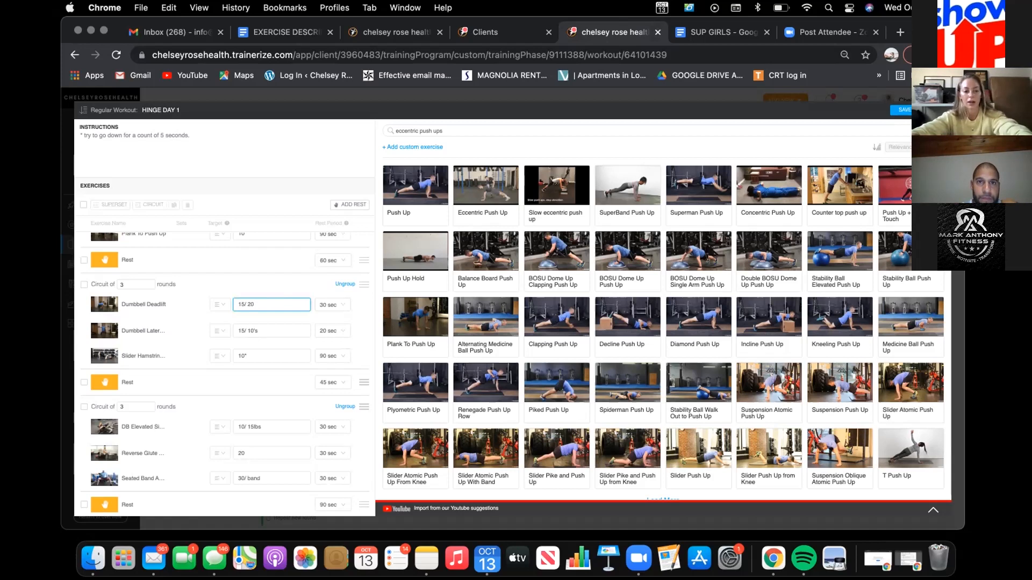
text(15's)
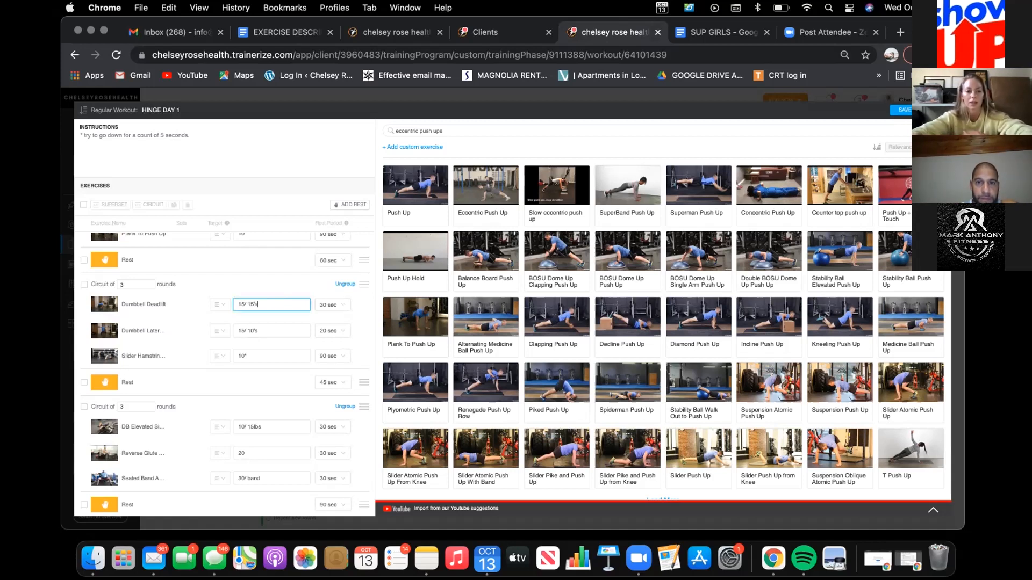
click(334, 305)
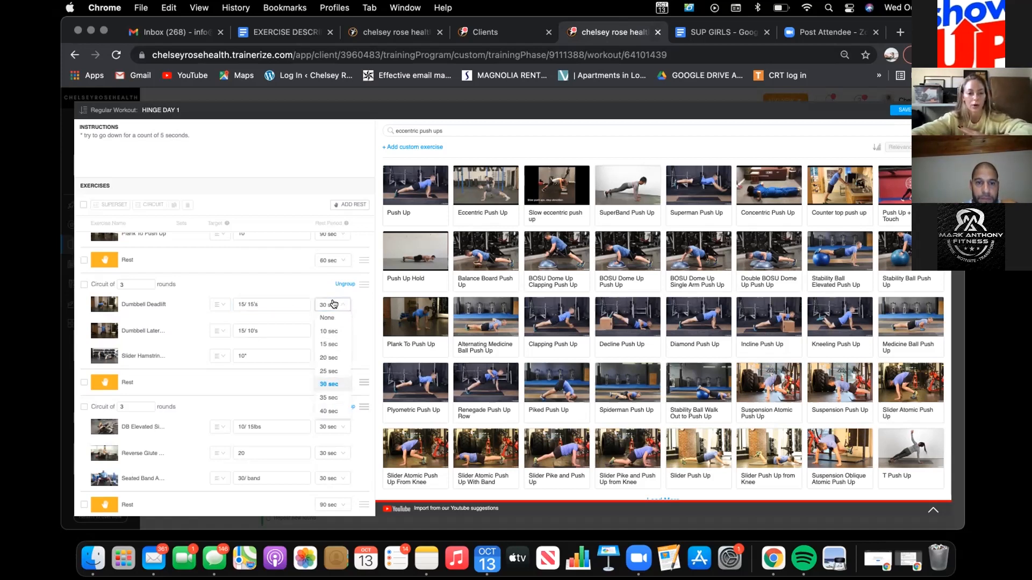
scroll(326, 392, down, 2)
click(328, 392)
Step: Set the Dumbbell Lateral Raise target to 12-15/ 8's
click(278, 330)
key(BackSpace)
key(BackSpace)
key(BackSpace)
key(BackSpace)
text(8's)
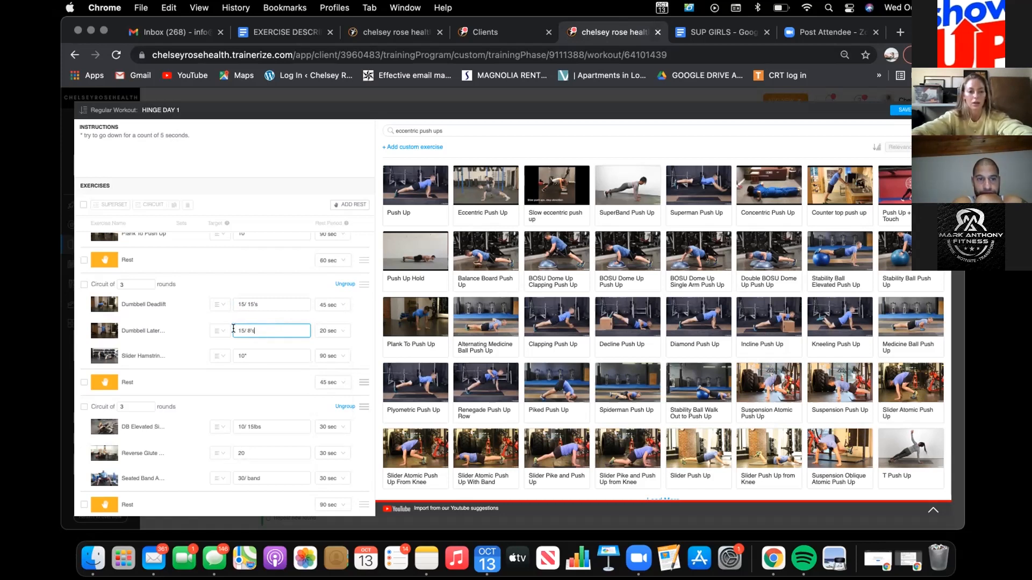
click(240, 332)
text(12-)
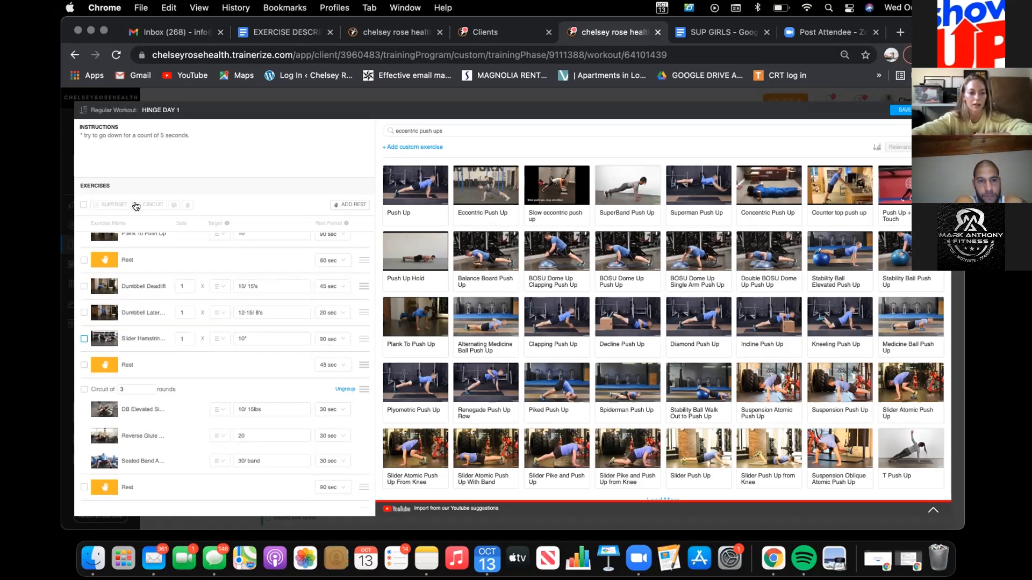
Step: Remove the slider hamstring exercise and add Dumbbell Bicep Curl from a "bicep curls" search below the Dumbbell Lateral Raise
click(186, 206)
click(449, 130)
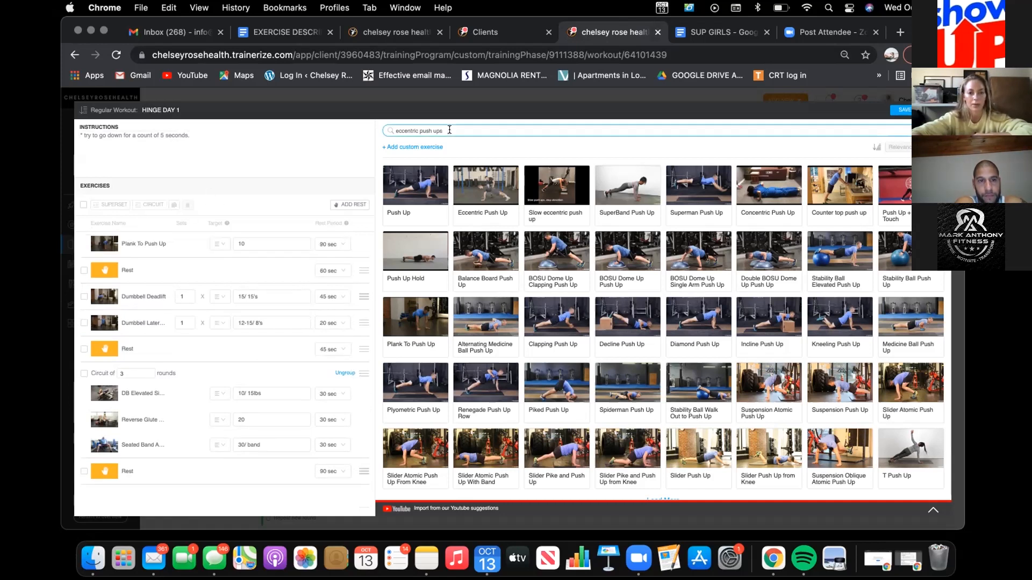
triple_click(449, 131)
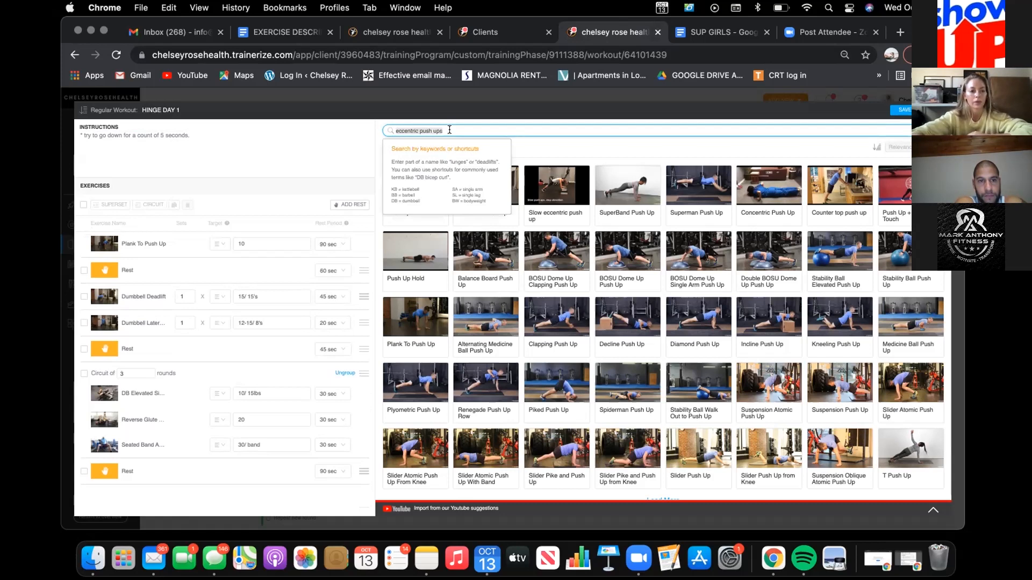
text(bicep curls)
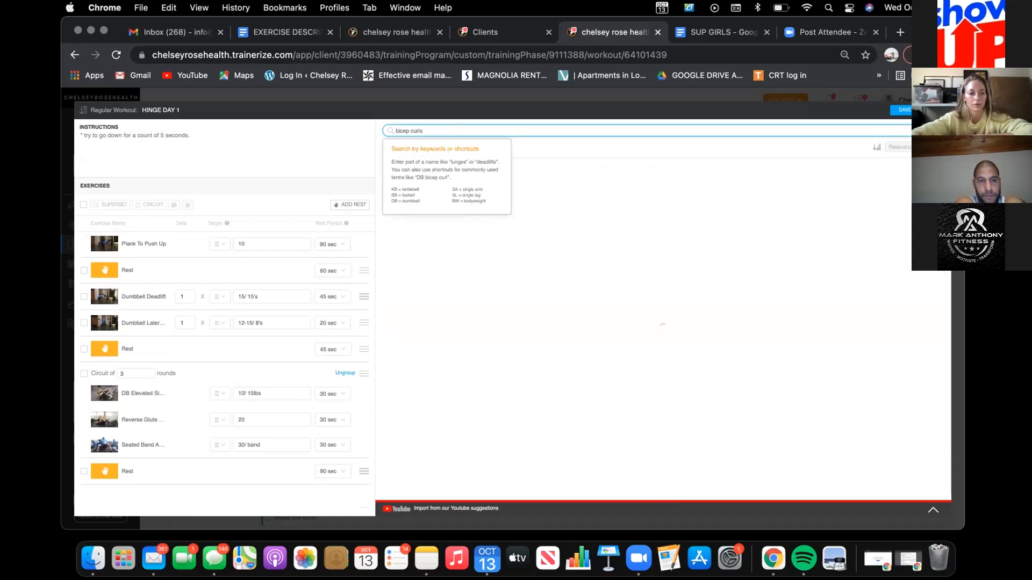
click(624, 166)
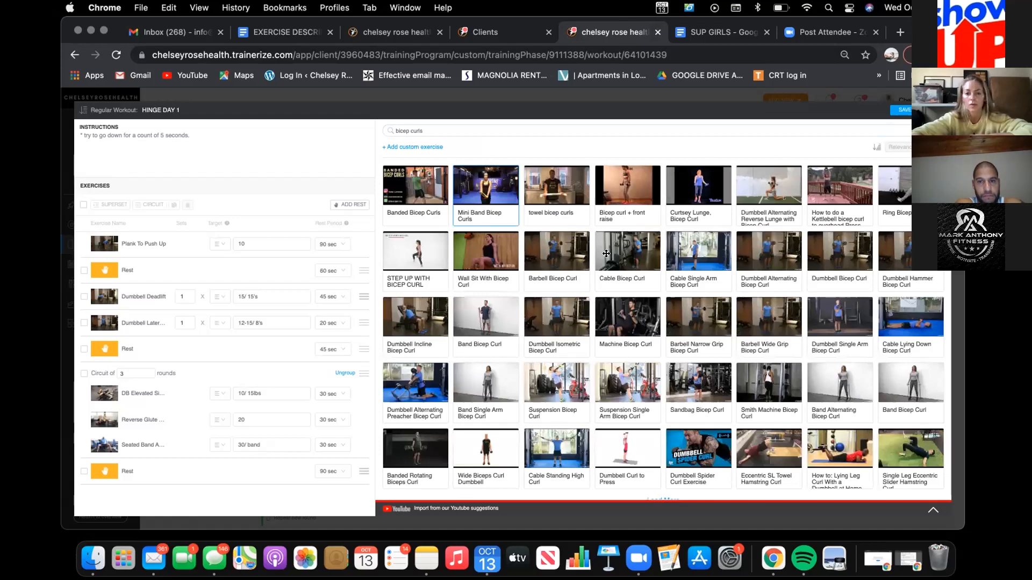
drag(438, 289, 253, 336)
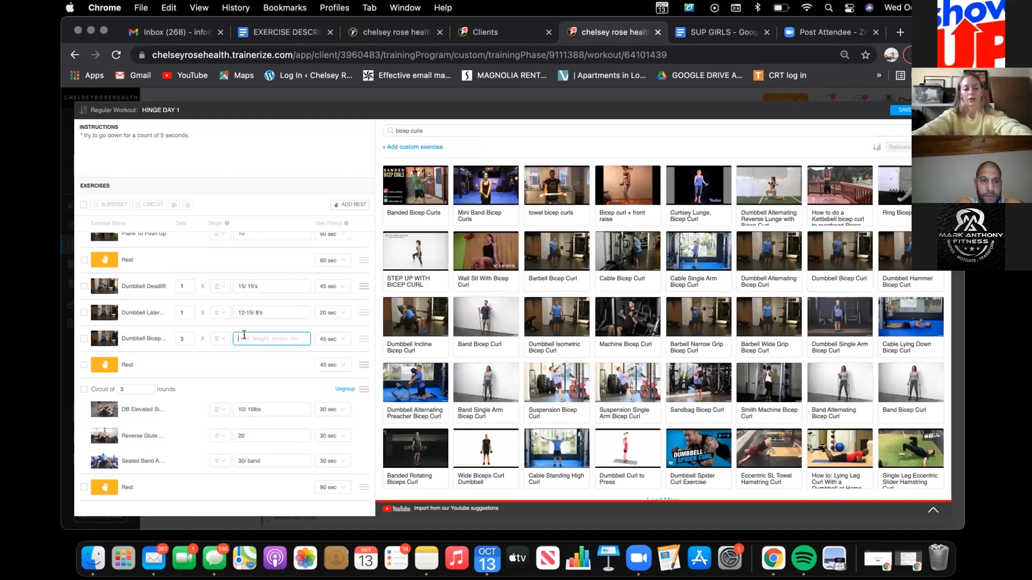
Step: Set the Dumbbell Bicep Curl to target 12-15/8's with 90 sec rest, and the Dumbbell Lateral Raise rest to 45 sec
text(12-15)
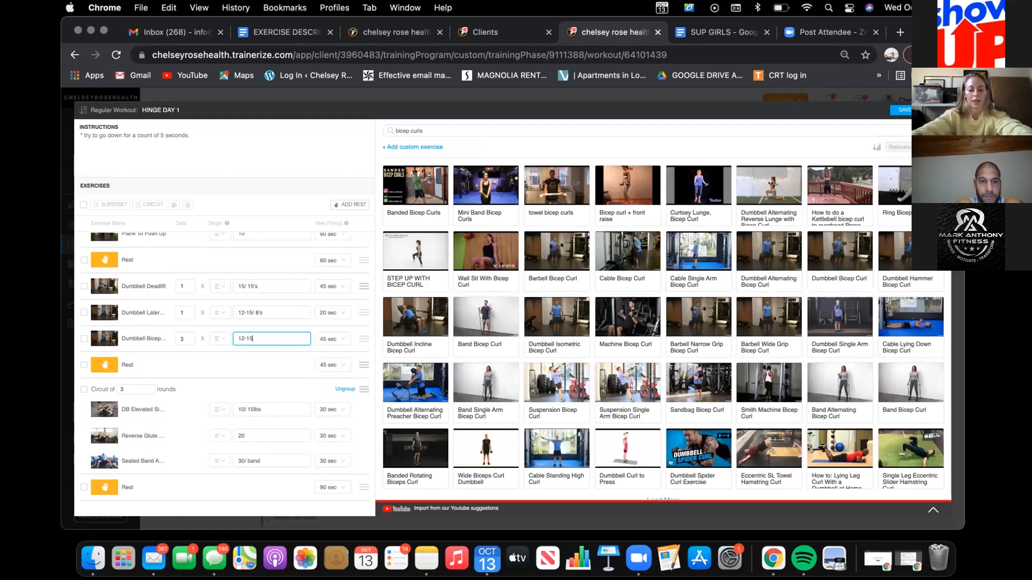
text(/8's)
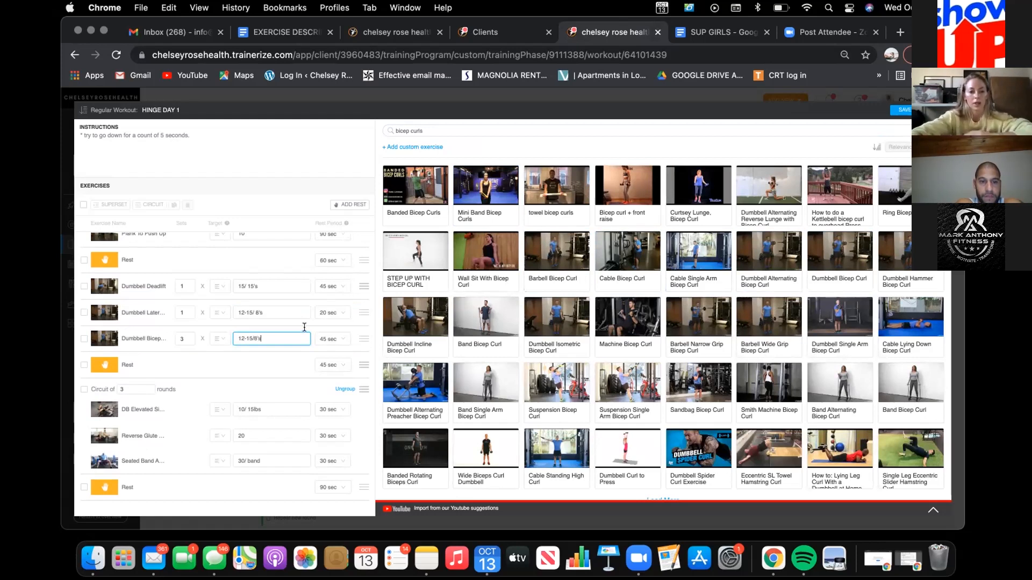
click(338, 312)
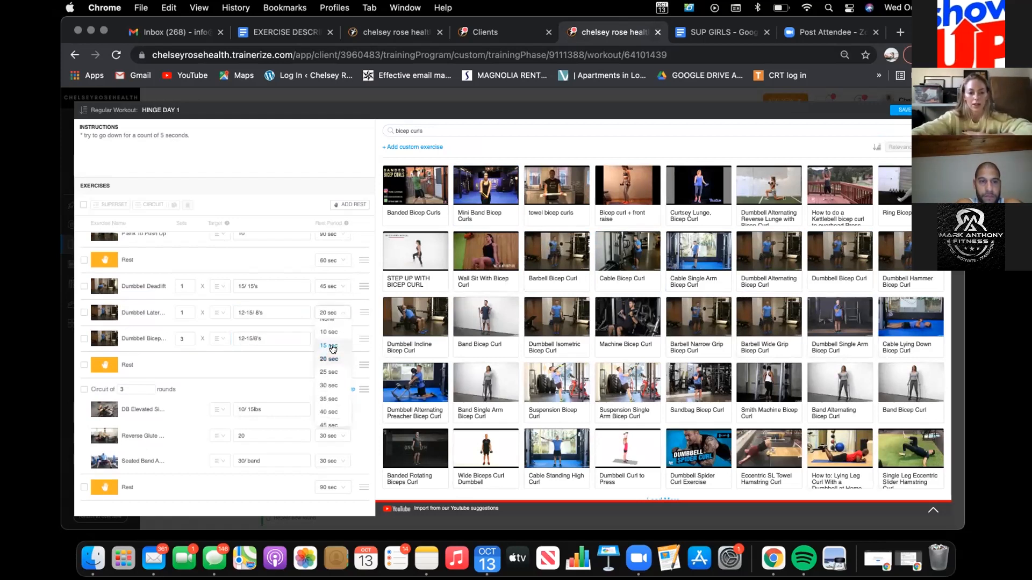
click(325, 367)
click(340, 340)
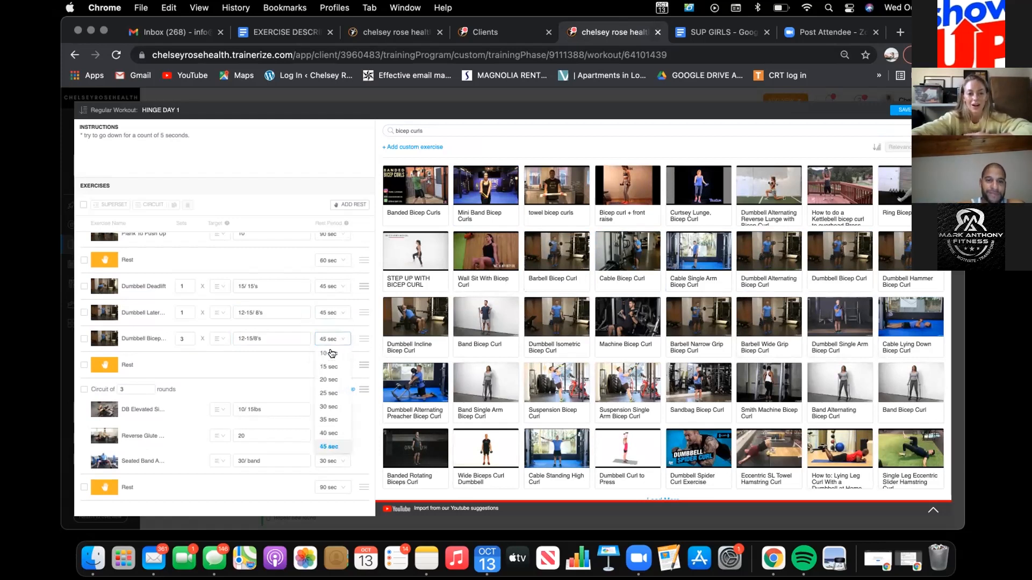
click(329, 397)
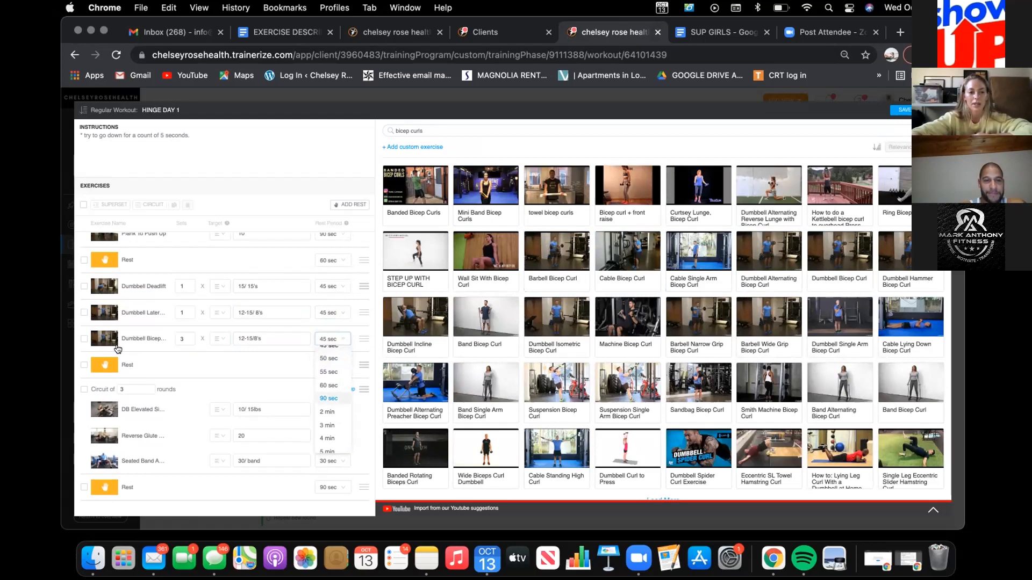
Step: Group the Dumbbell Deadlift, Lateral Raise and Bicep Curl into a circuit, then save HINGE DAY 1 and return to the training phase
click(83, 339)
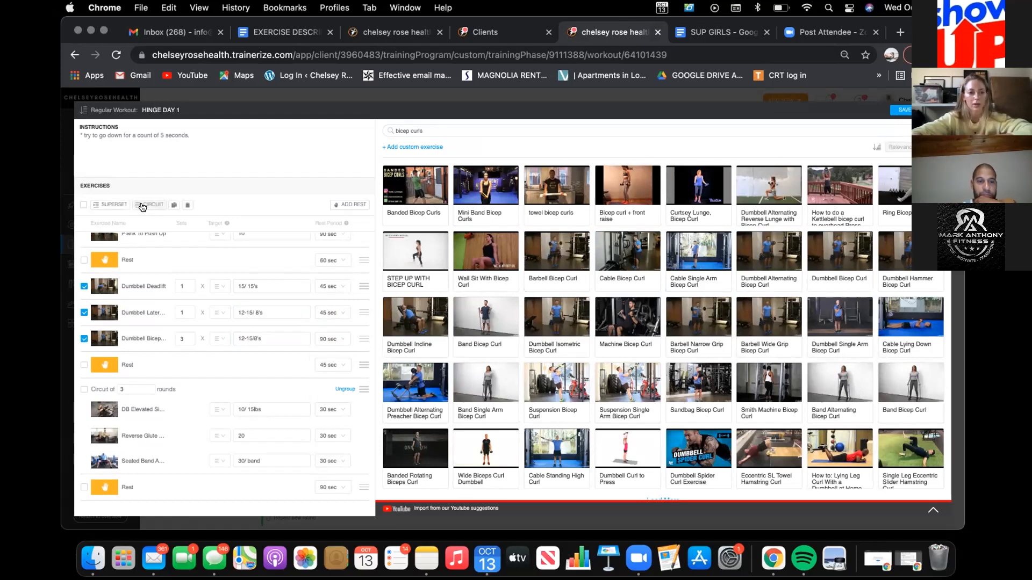
click(142, 206)
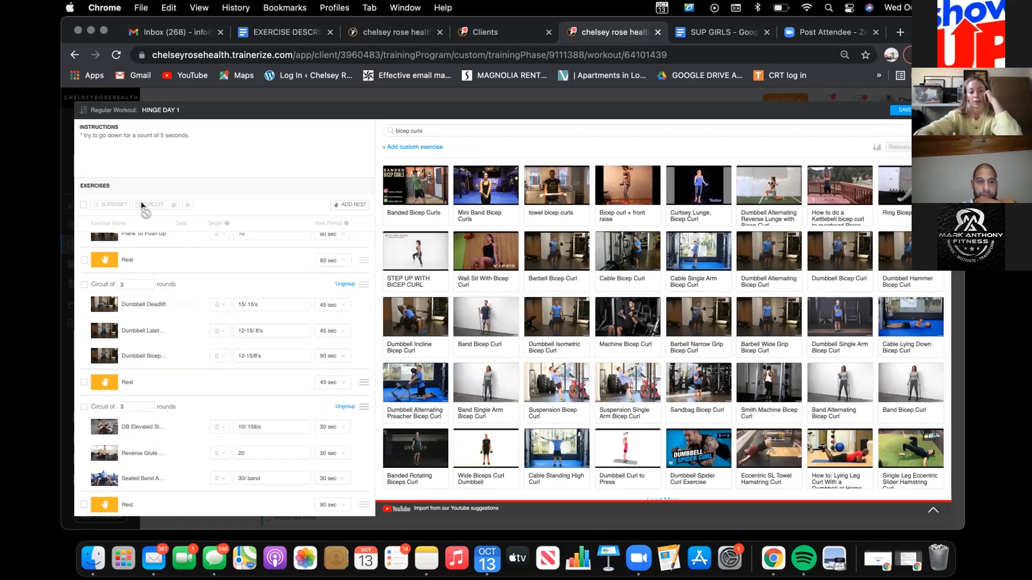
scroll(202, 314, up, 3)
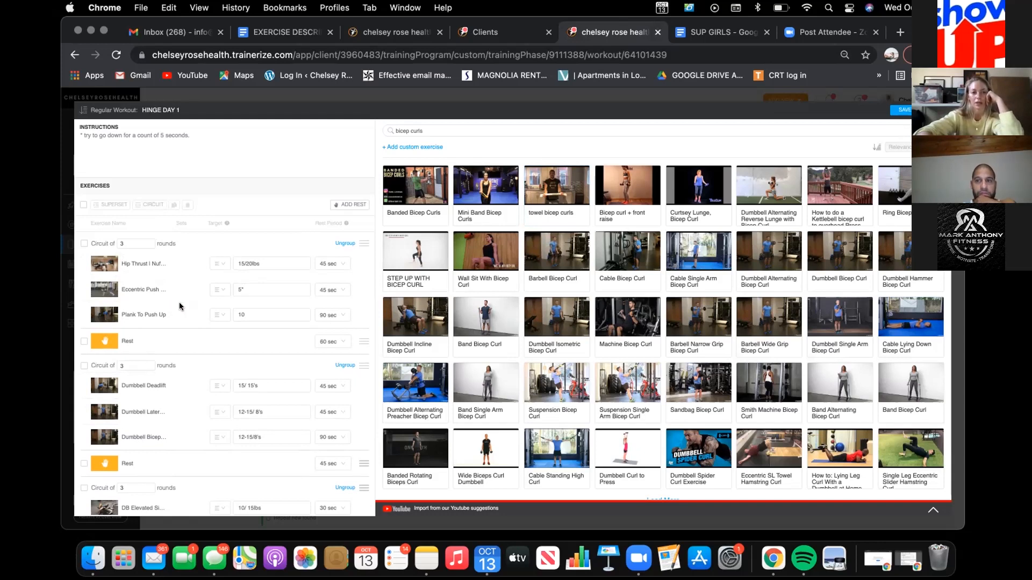
scroll(180, 306, down, 3)
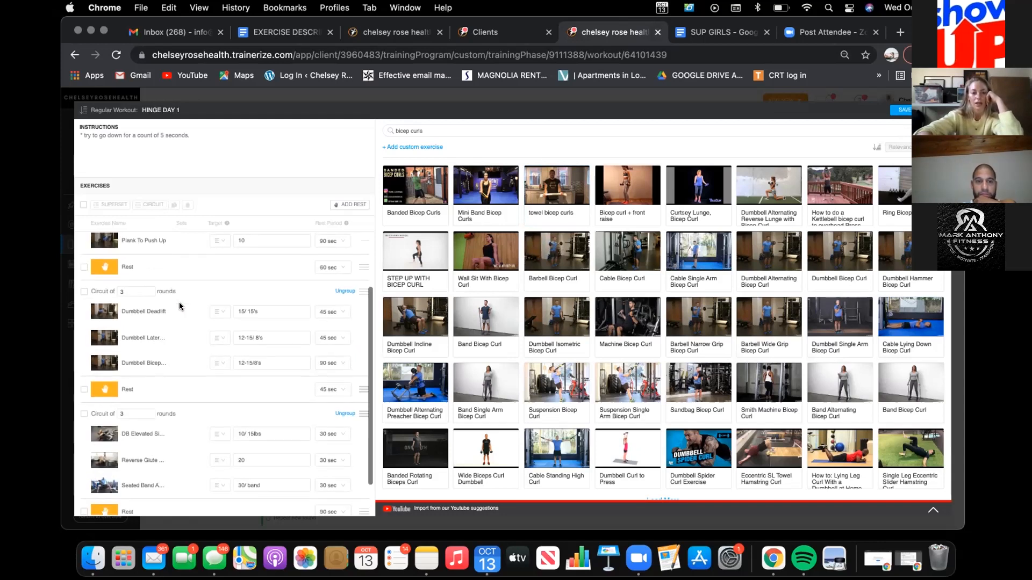
scroll(180, 309, down, 2)
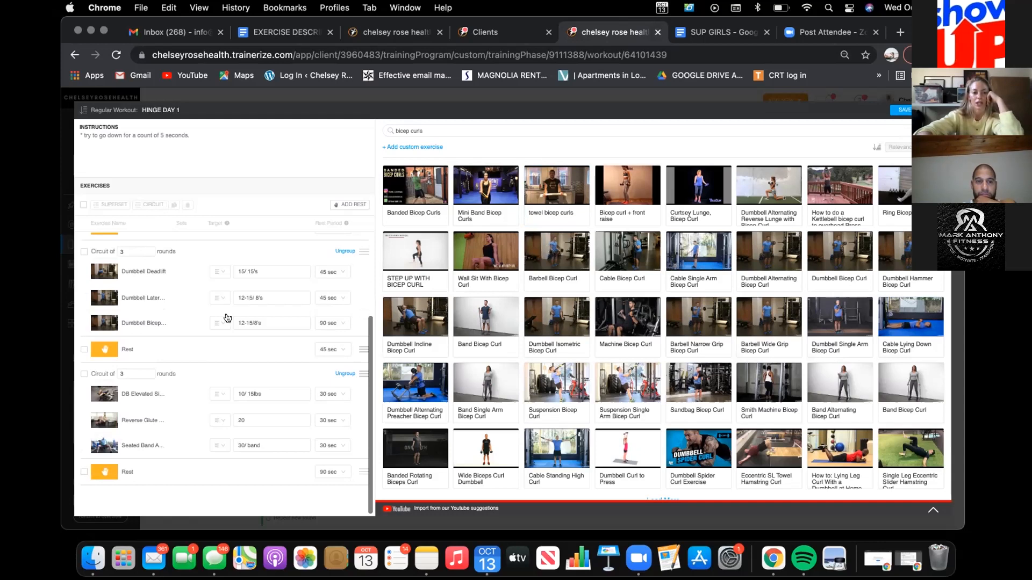
scroll(226, 317, up, 5)
click(903, 111)
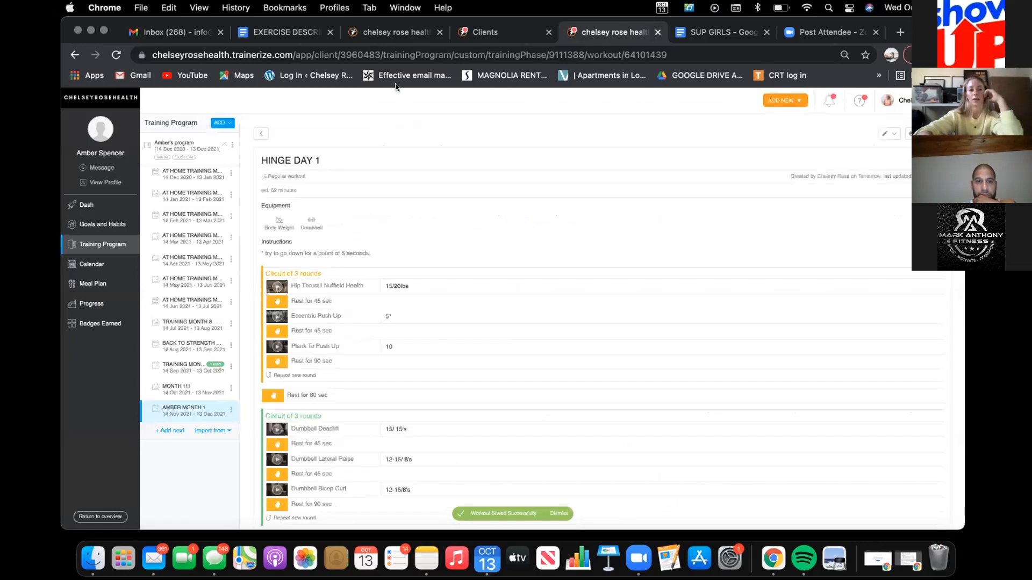
click(260, 134)
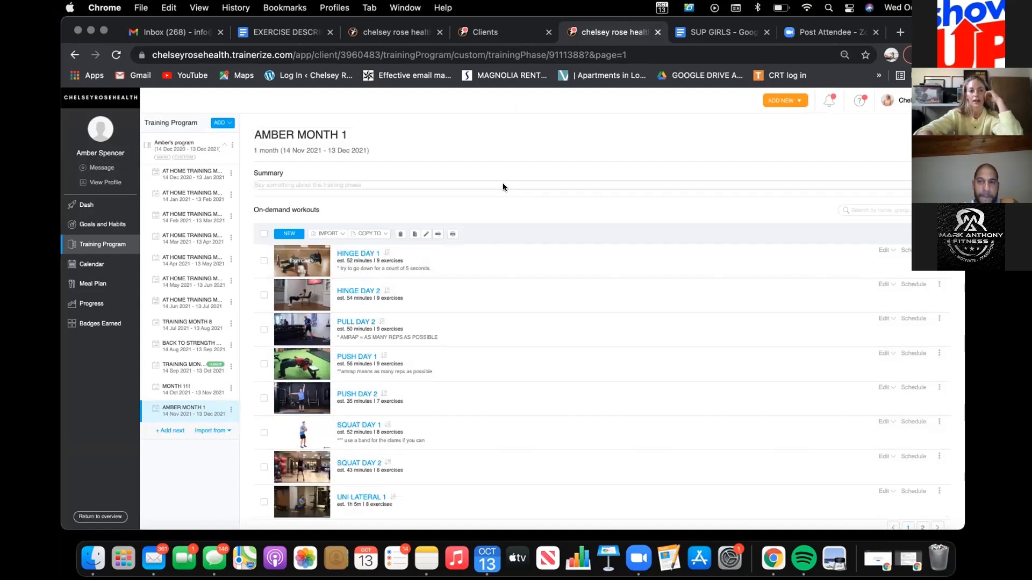
Step: Close the browser tabs holding the client list and the expired session
click(502, 38)
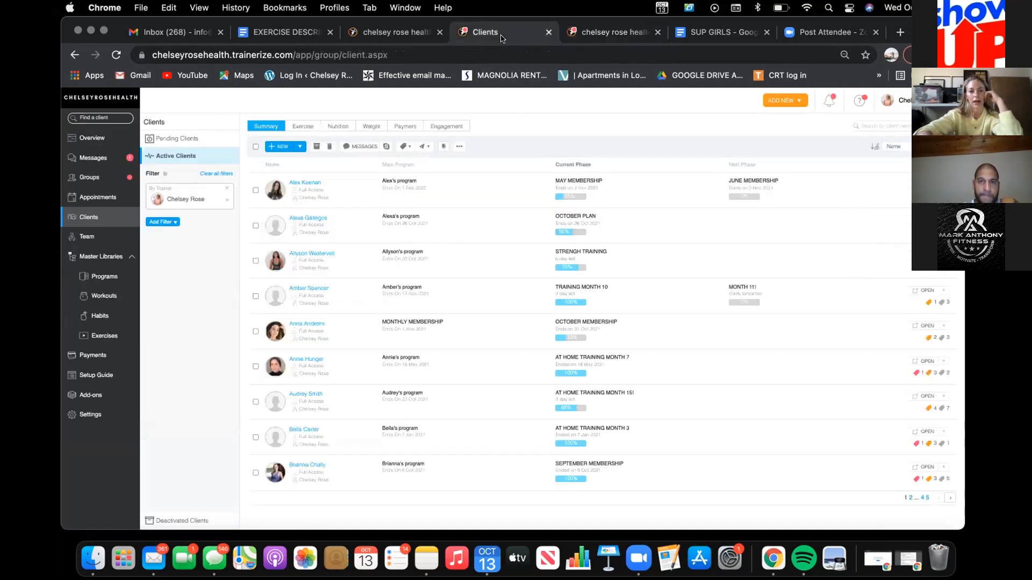
click(549, 33)
click(407, 35)
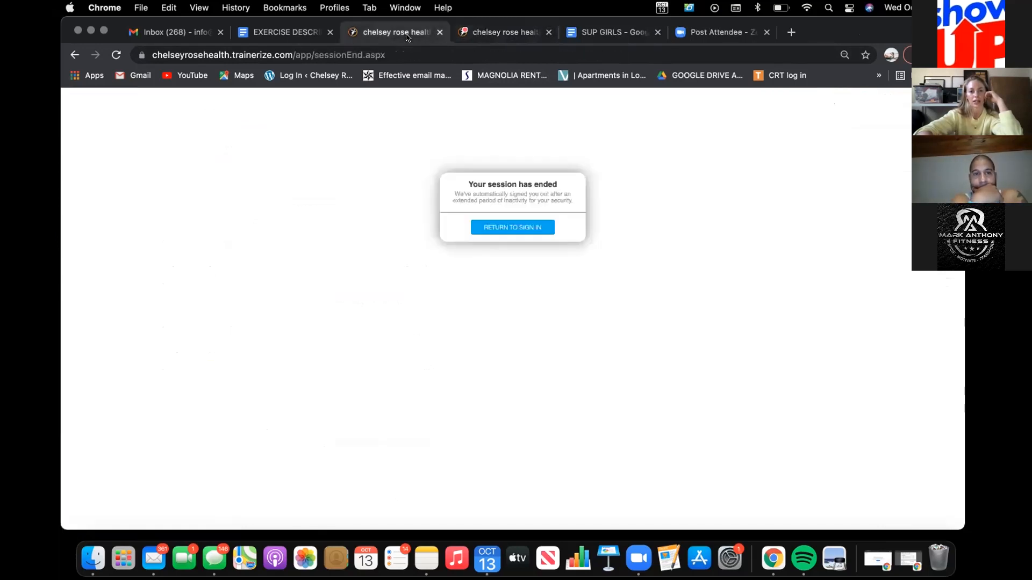
click(436, 33)
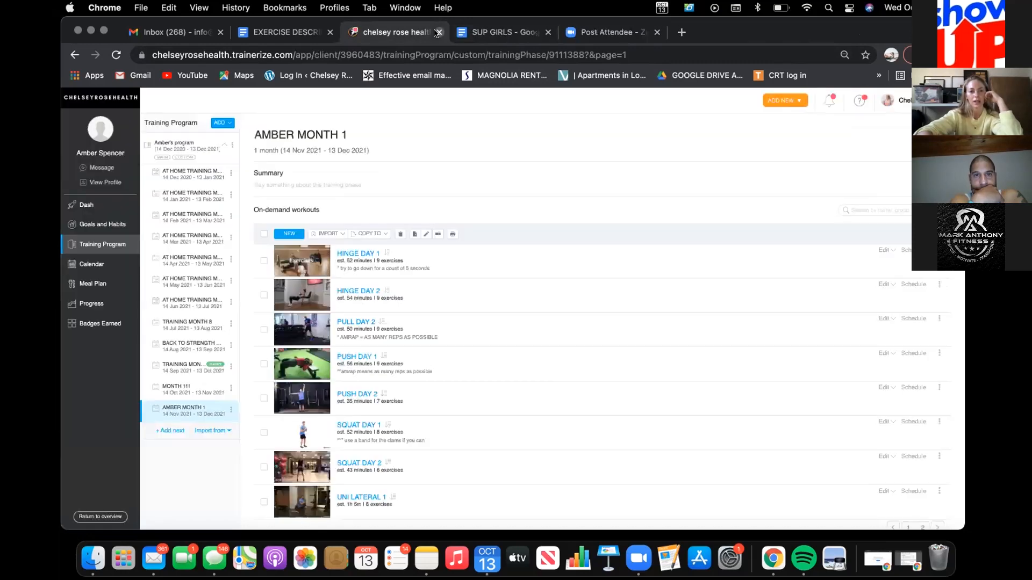
Step: Review the trainer's notes in the client's profile and open the client's calendar at November 2021
click(107, 184)
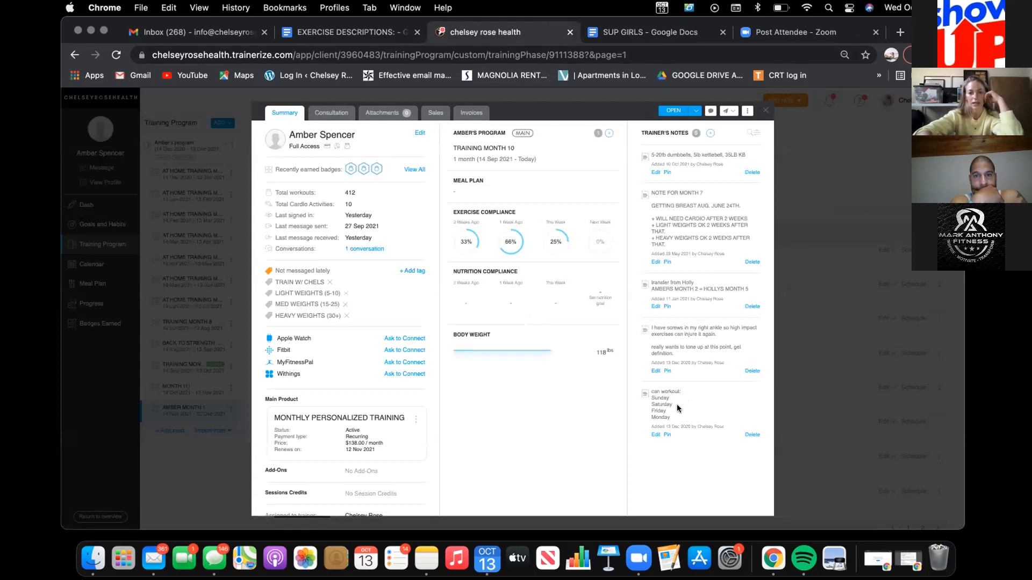
click(764, 111)
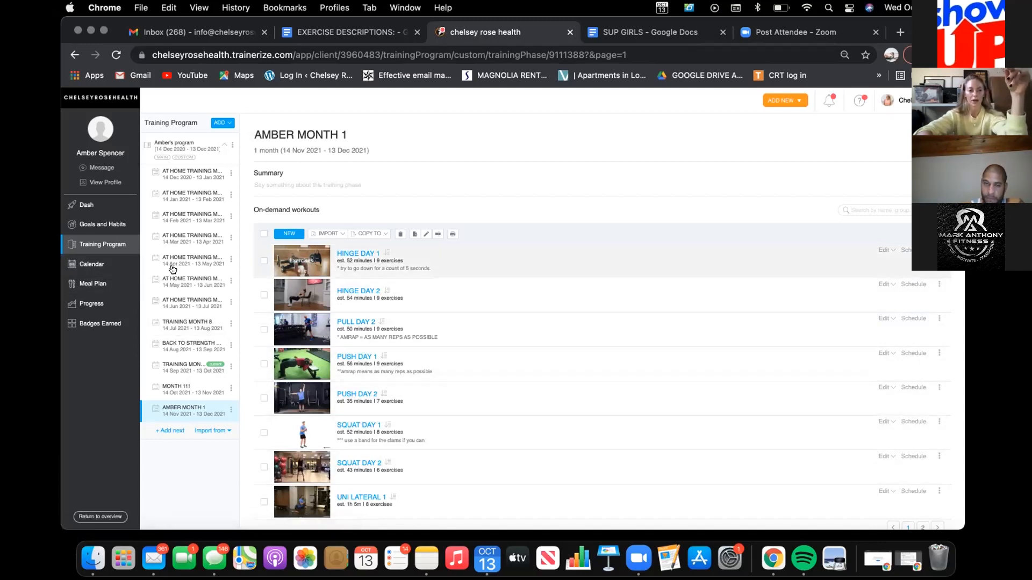
click(100, 267)
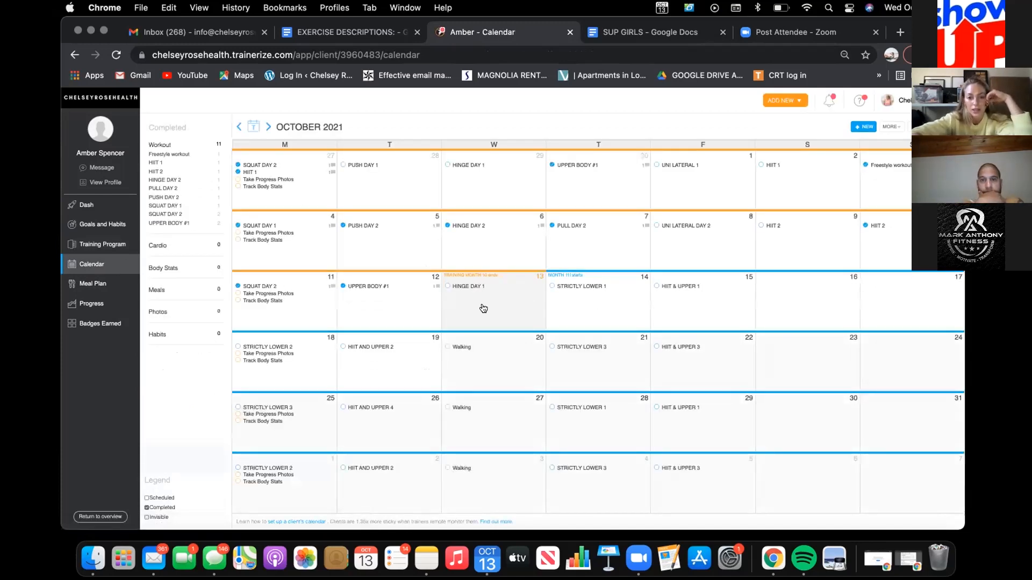
click(267, 126)
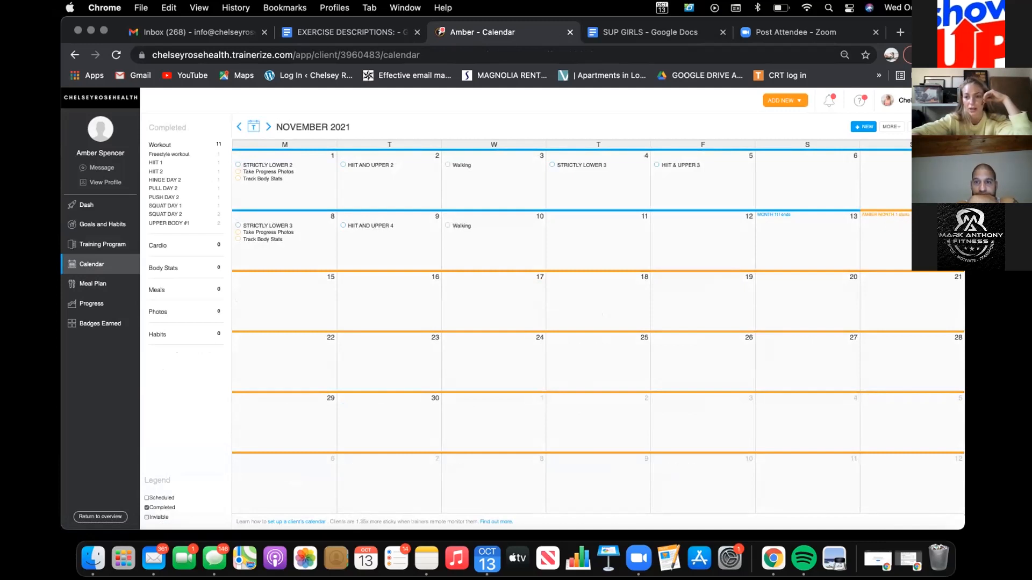
Step: Start a calendar entry for 14 Nov 2021 with a Hiking cardio activity and a time target of 1 hr
click(894, 219)
click(427, 291)
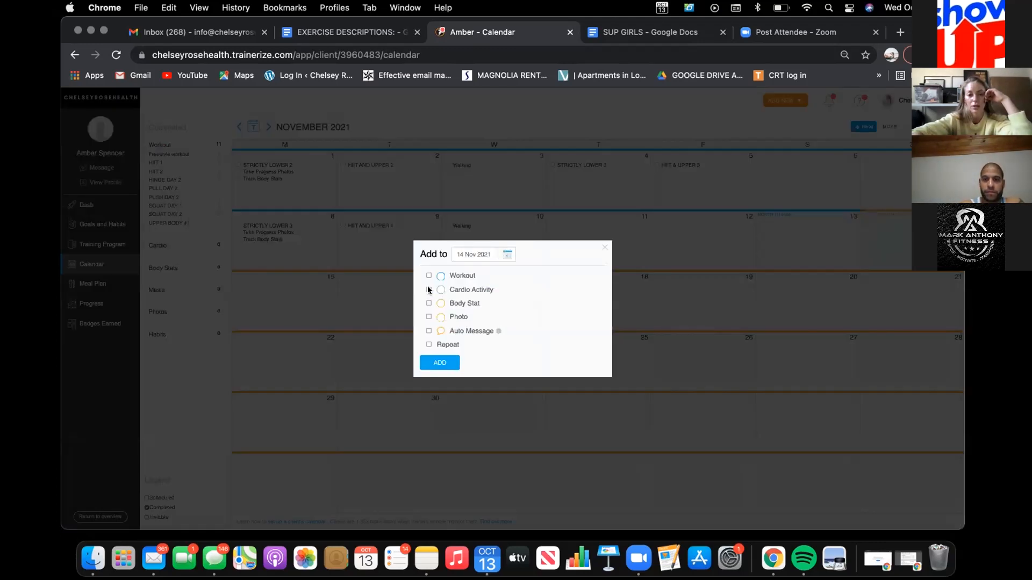
click(451, 295)
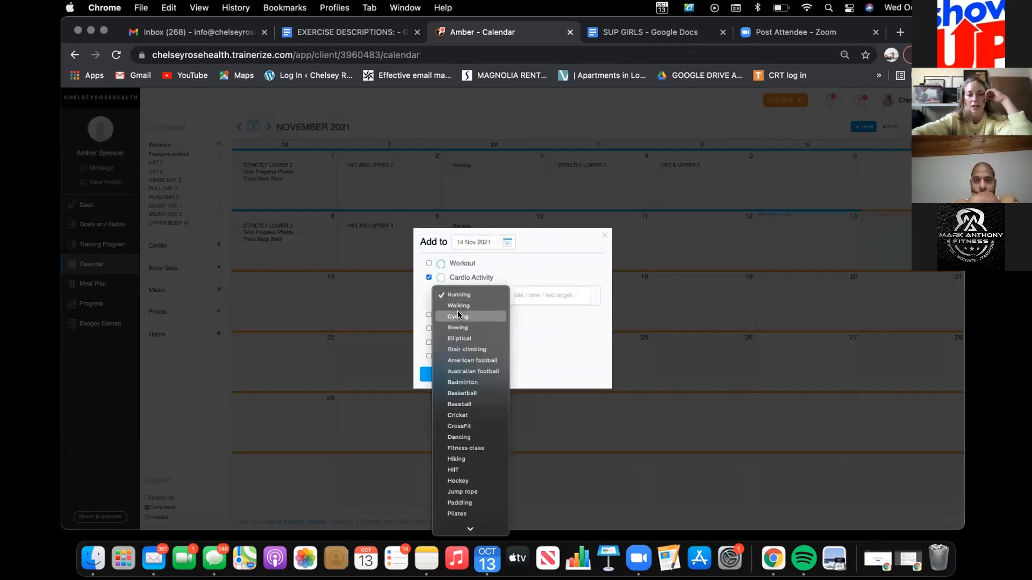
click(456, 458)
click(542, 295)
click(400, 312)
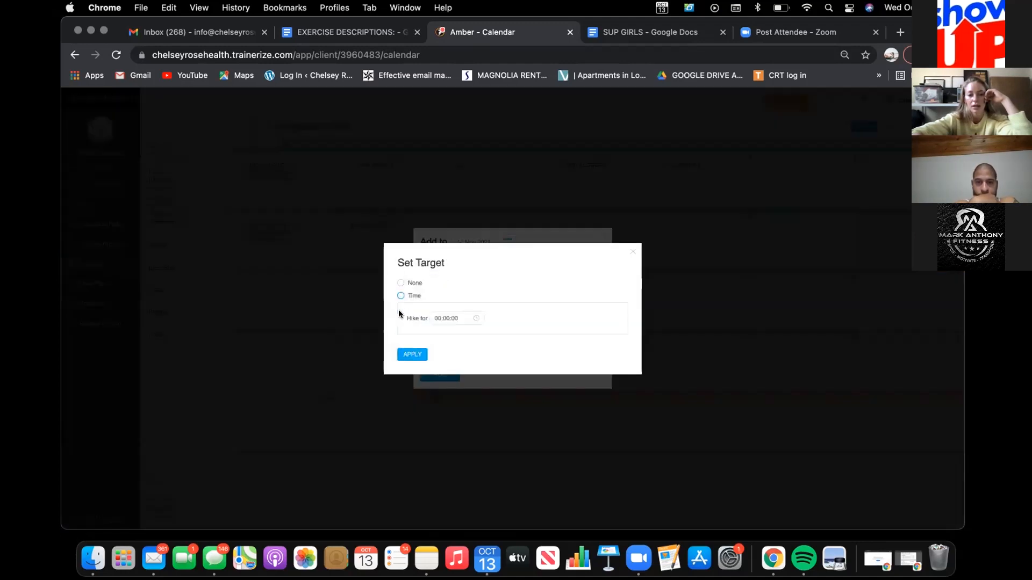
click(445, 318)
click(435, 339)
click(532, 349)
click(413, 355)
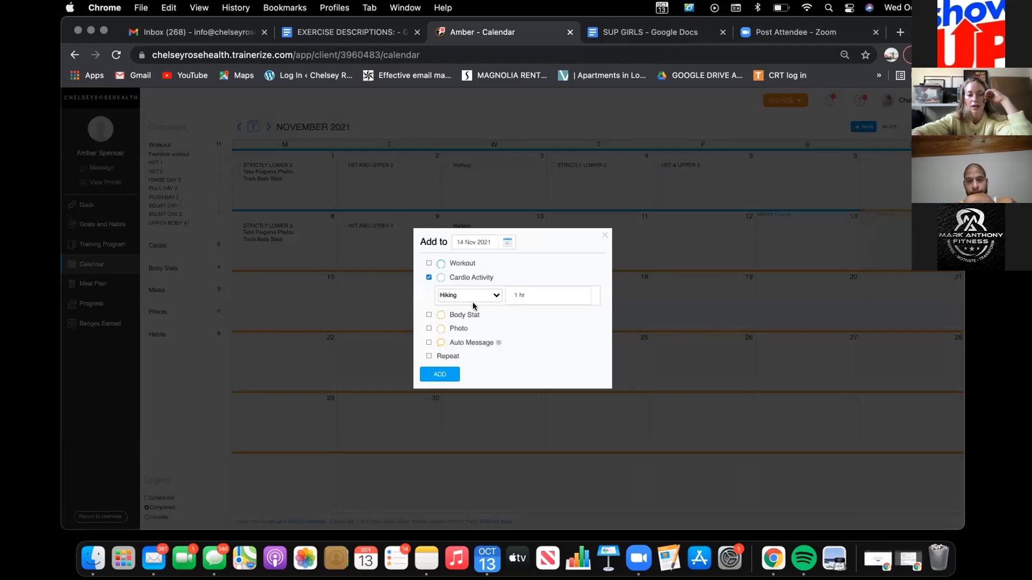
Step: Repeat the hiking activity weekly on Sundays for 4 weeks and add it to the calendar
click(429, 356)
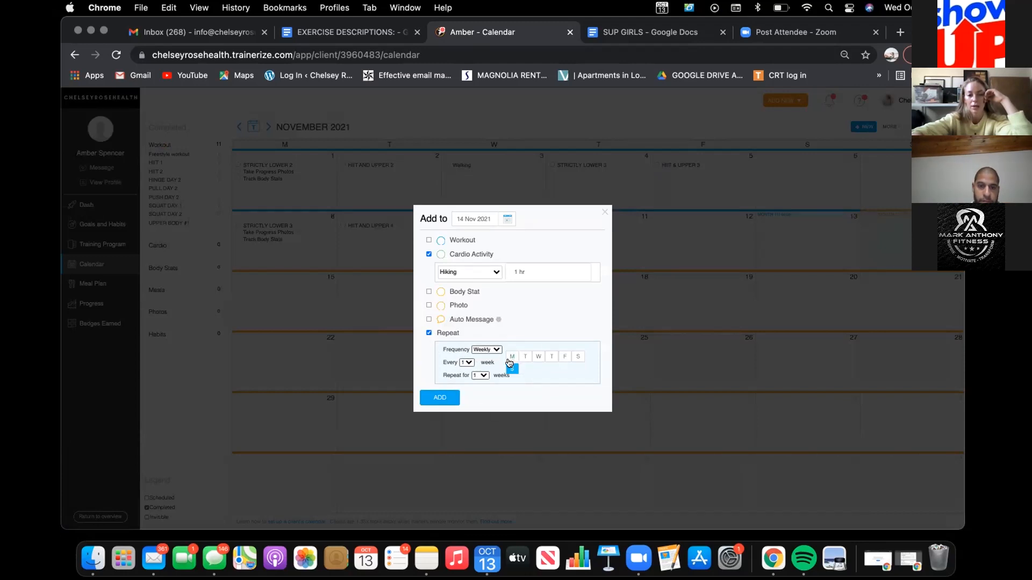
click(479, 374)
click(483, 405)
click(440, 397)
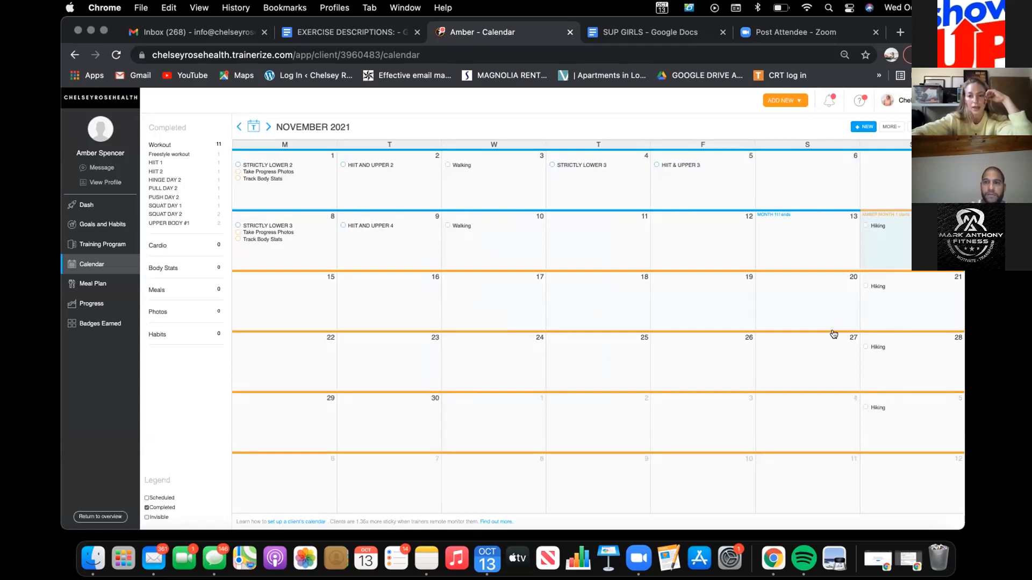
Step: Schedule body stats and progress photos from 15 Nov 2021, repeating weekly on Mondays for 4 weeks
click(259, 288)
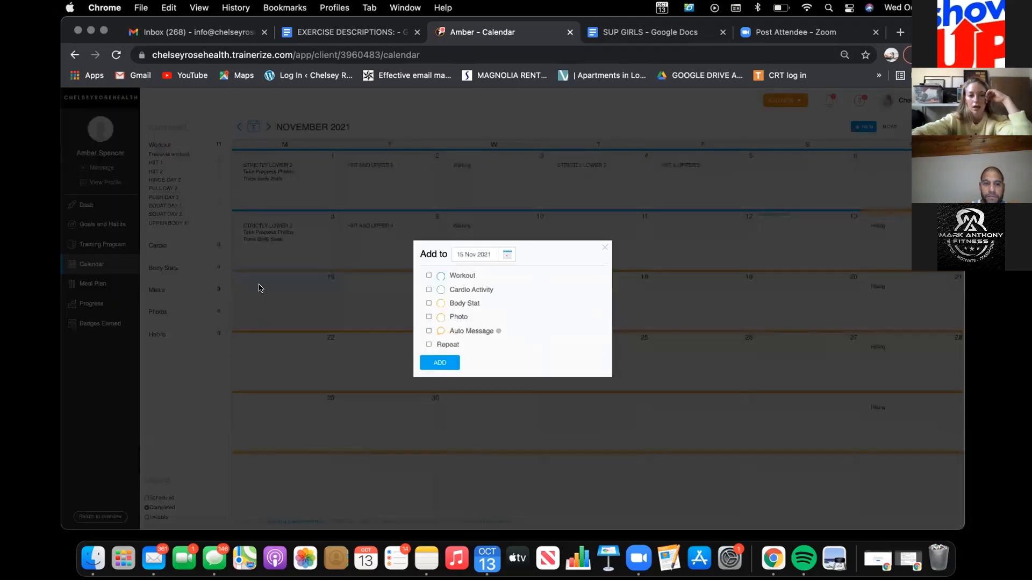
click(428, 303)
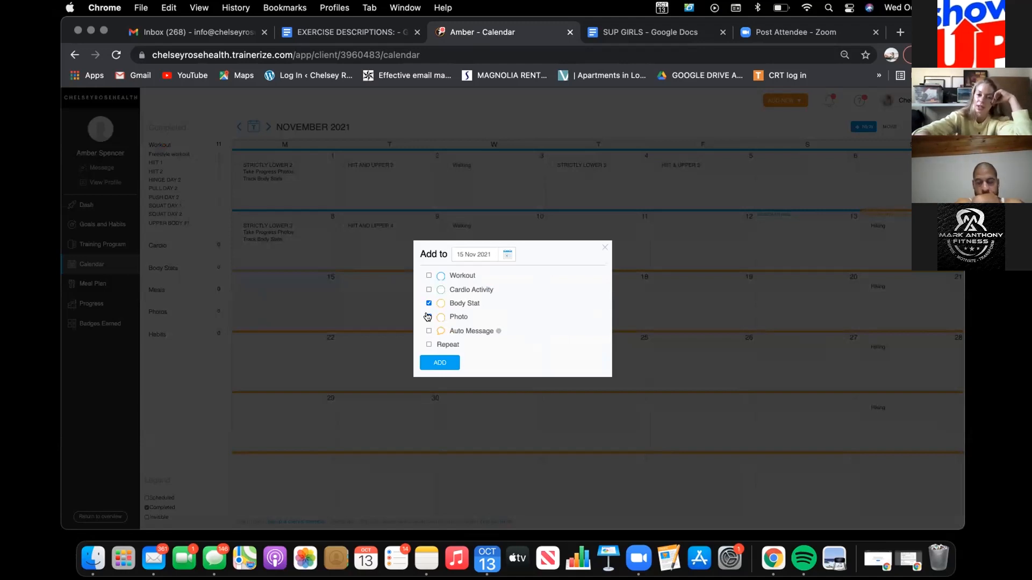
click(428, 317)
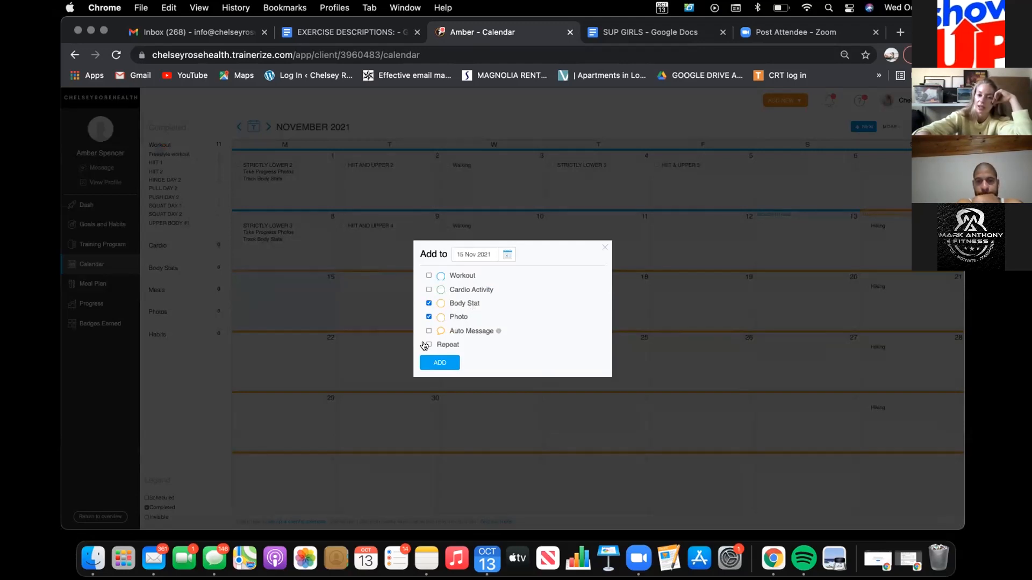
click(428, 345)
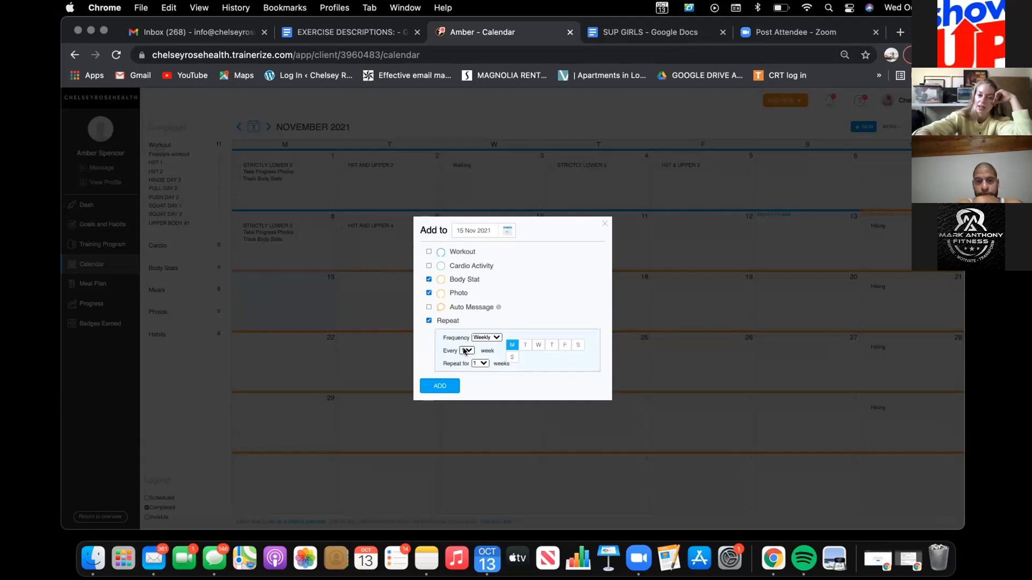
click(479, 363)
click(483, 393)
click(434, 385)
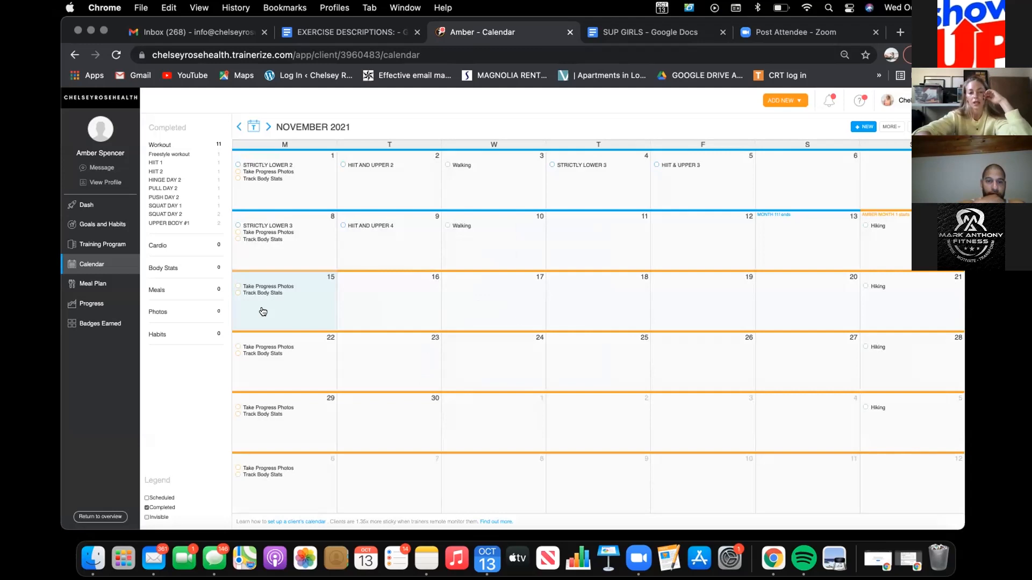
Step: Schedule the HINGE DAY 1 workout from 15 Nov 2021, repeating every 2 weeks on Mondays for 4 weeks
click(263, 312)
click(428, 275)
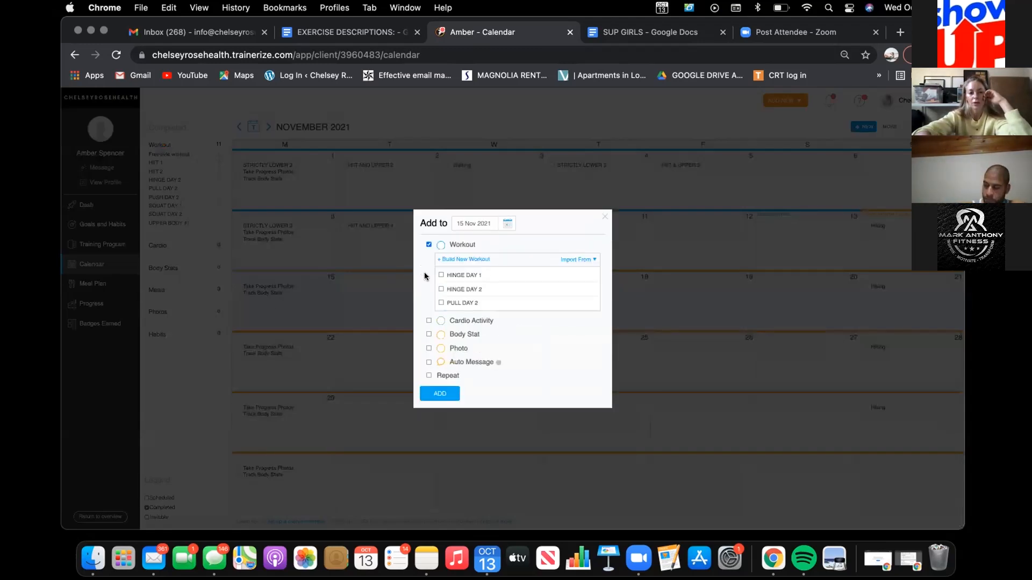
click(441, 275)
click(428, 376)
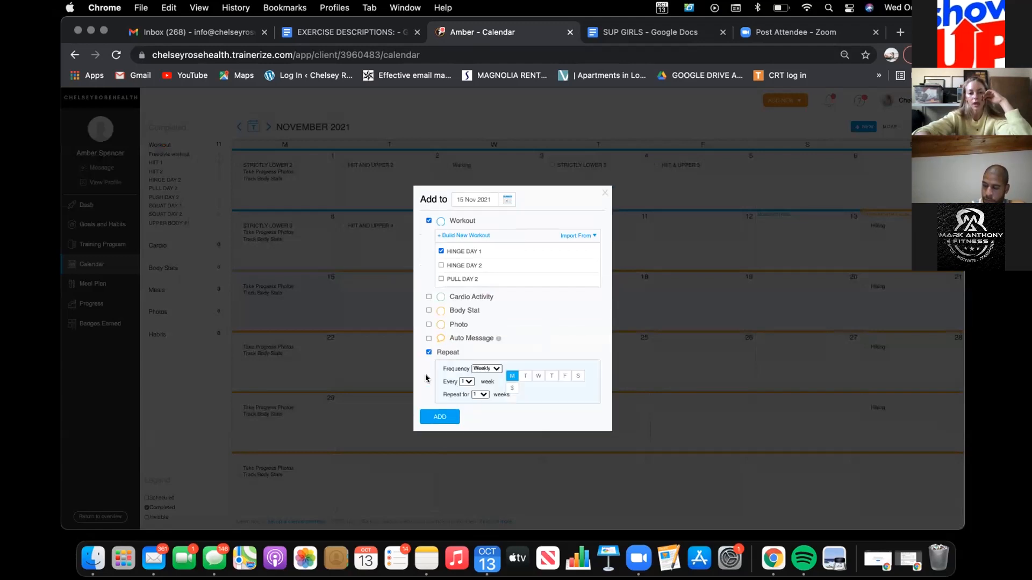
click(467, 380)
click(465, 391)
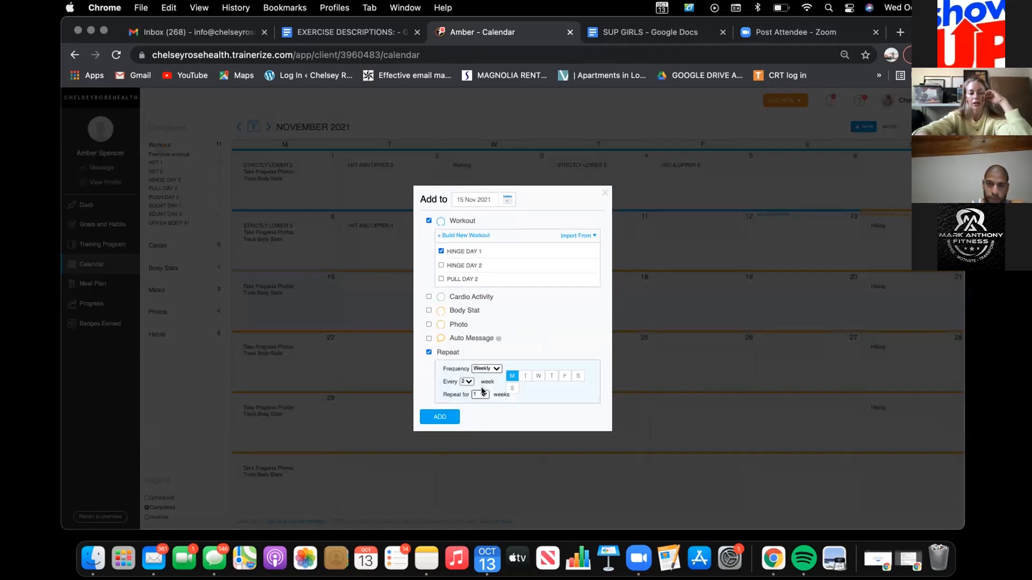
click(483, 393)
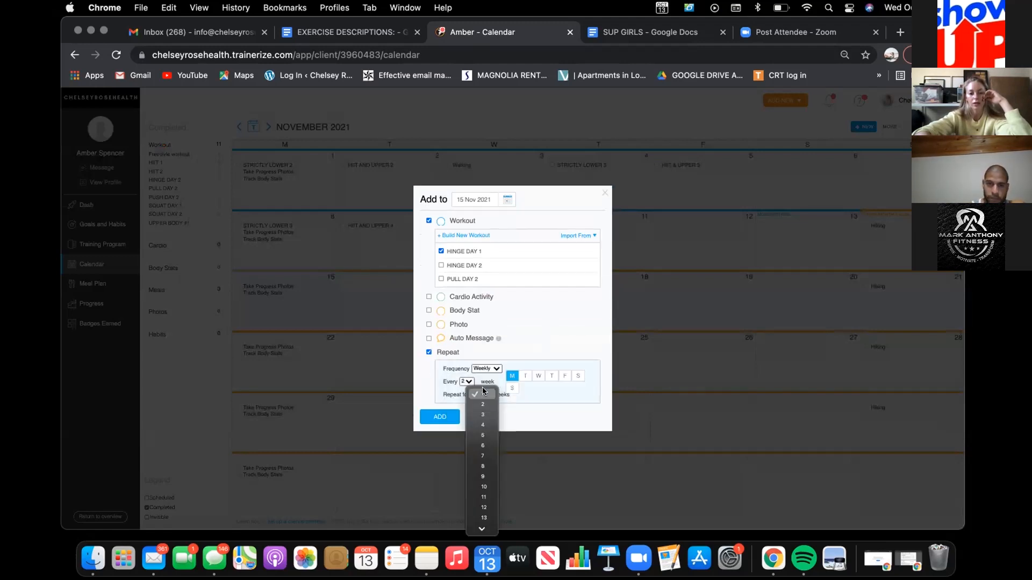
click(485, 423)
click(445, 417)
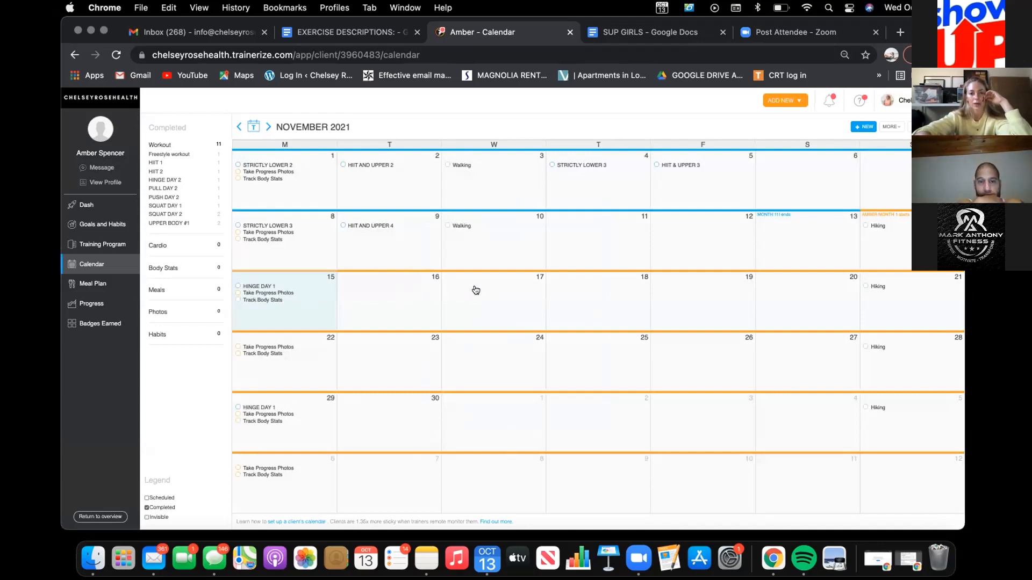
Step: Schedule the PUSH DAY 1 workout from 19 Nov 2021, repeating every 2 weeks on Fridays through 3 December
click(684, 287)
click(429, 274)
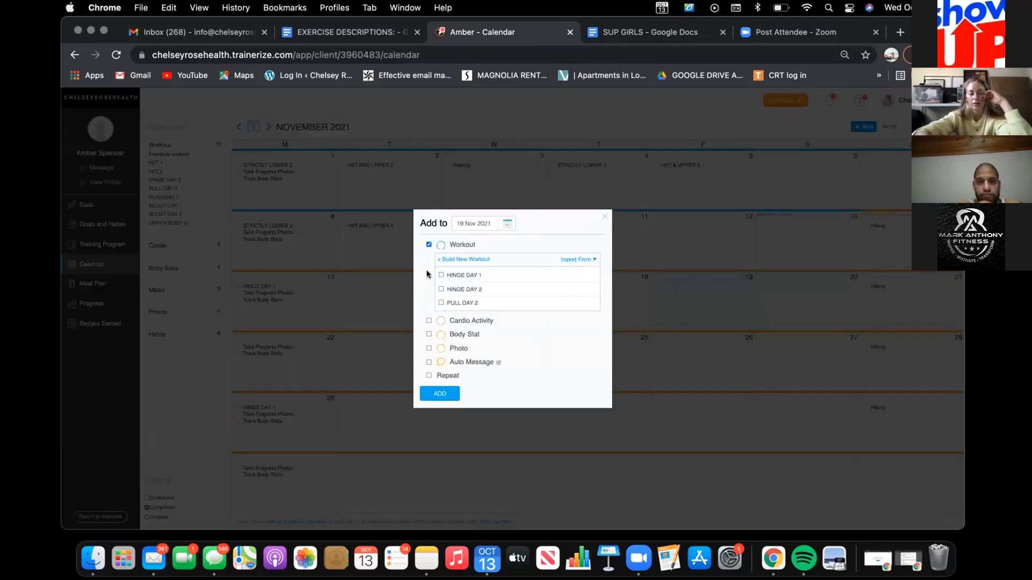
scroll(446, 285, down, 3)
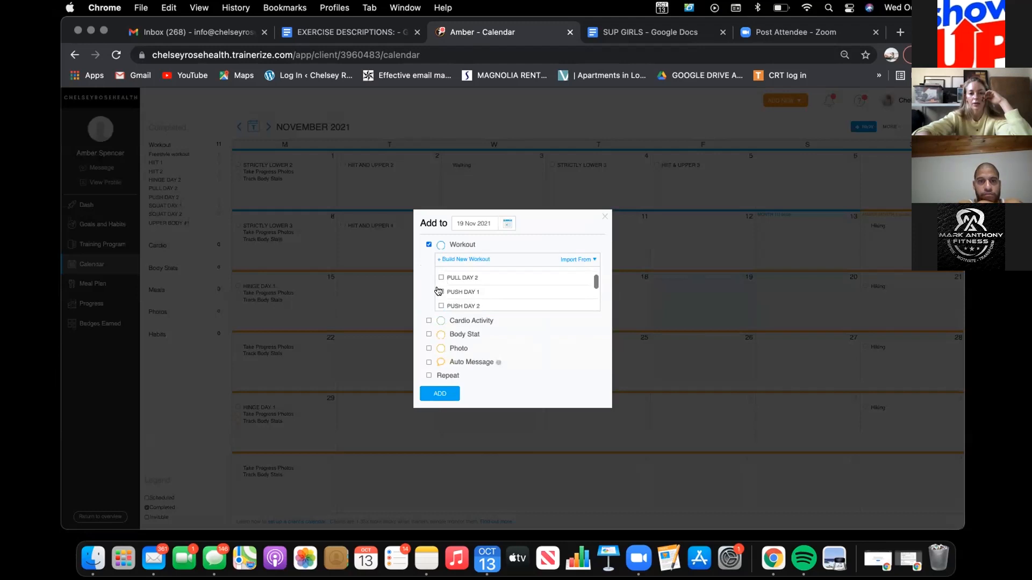
click(440, 292)
click(428, 375)
click(467, 382)
click(471, 391)
click(467, 381)
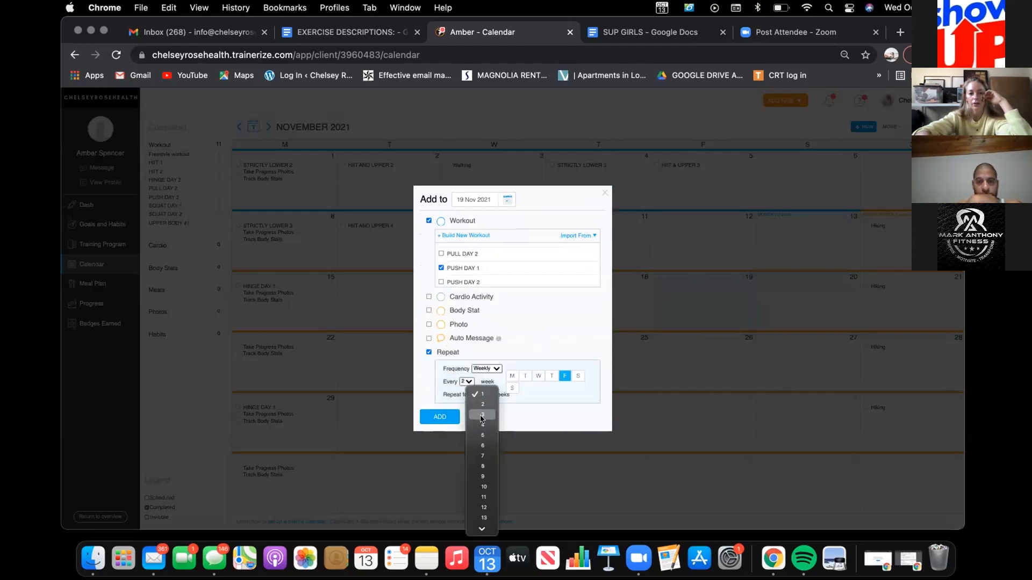
click(476, 396)
click(440, 416)
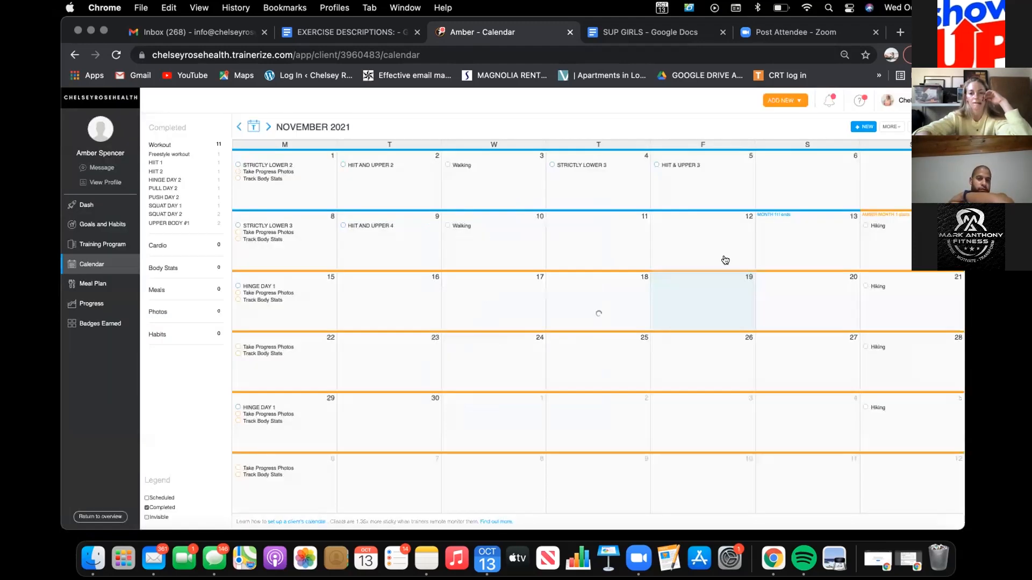
Step: Schedule the SQUAT DAY 1 workout from 20 Nov 2021, repeating every 2 weeks on Saturdays for 4 weeks
click(795, 281)
click(426, 277)
scroll(440, 282, down, 3)
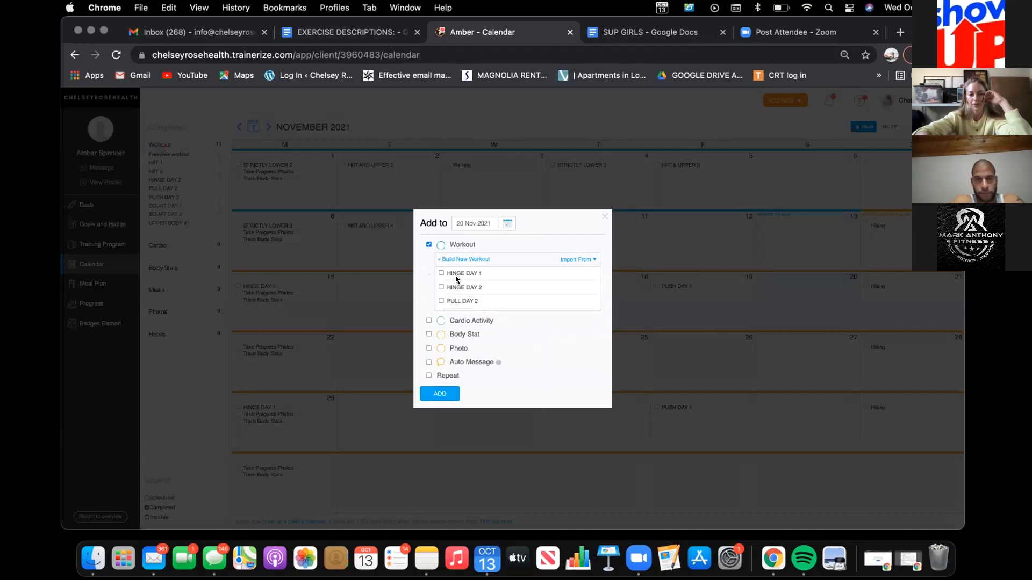
click(429, 376)
click(471, 382)
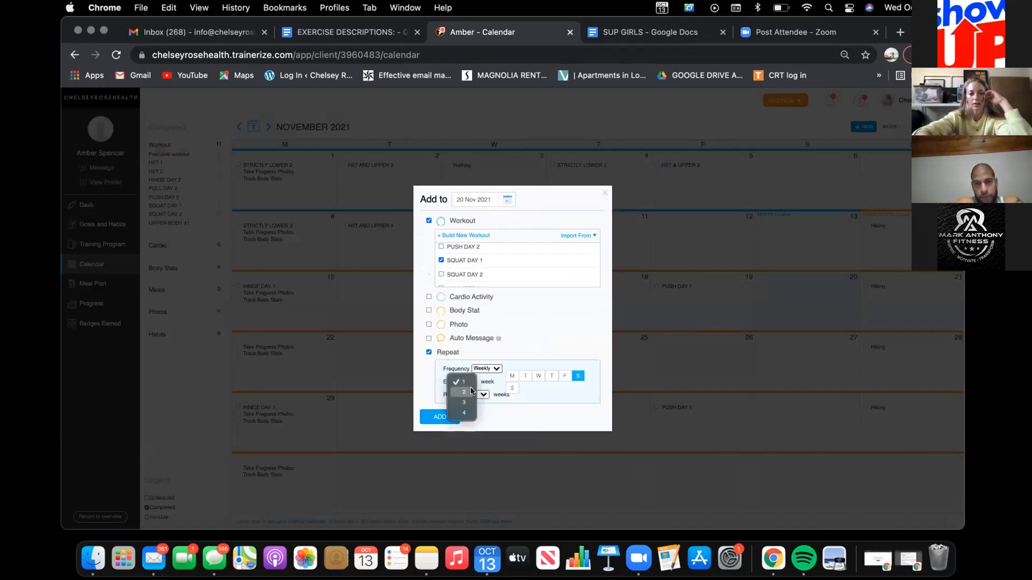
click(463, 391)
click(480, 394)
click(480, 425)
click(444, 415)
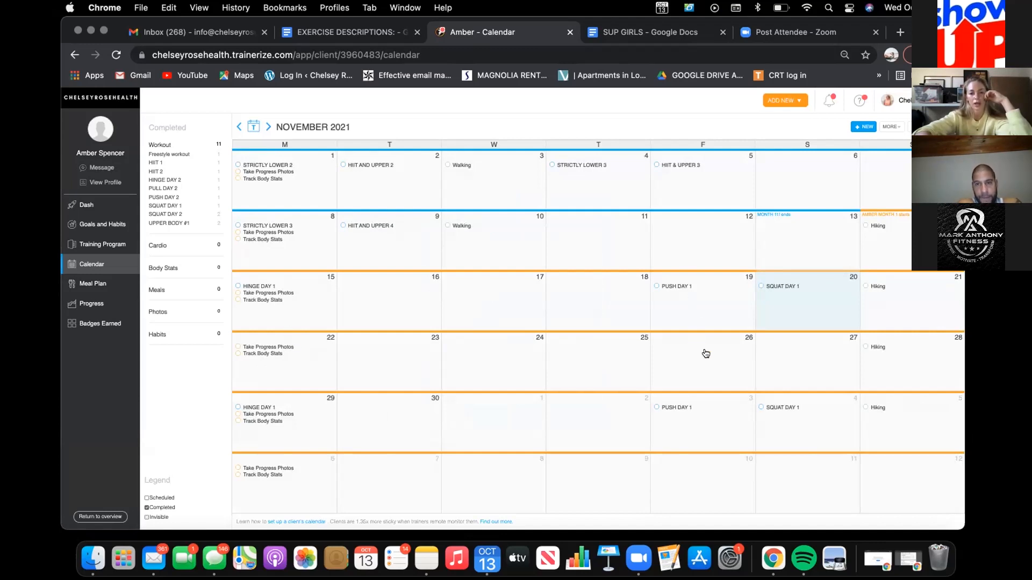
Step: Schedule the HINGE DAY 2 workout from 22 Nov 2021, repeating every 2 weeks on Mondays for 4 weeks
click(296, 374)
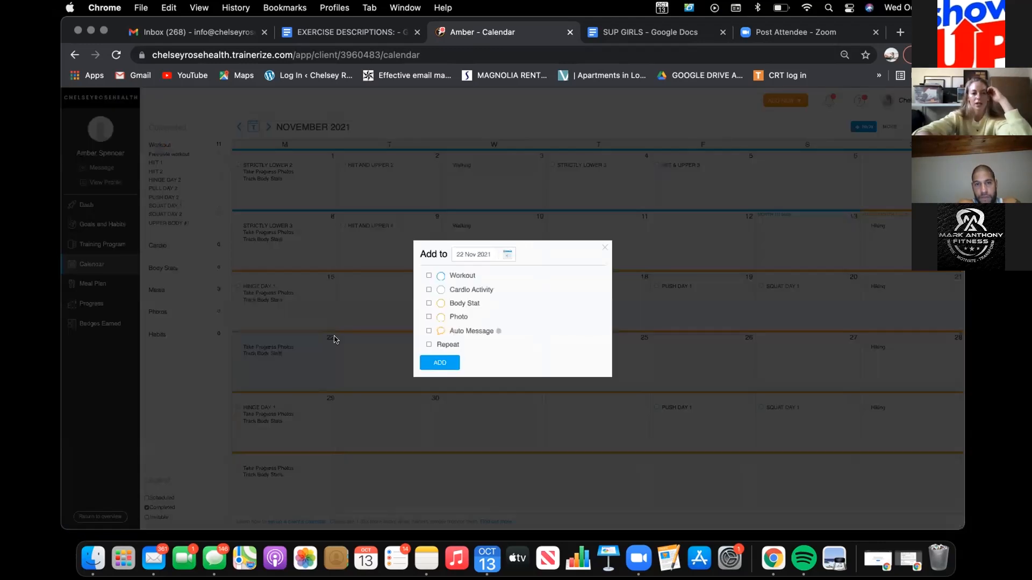
click(429, 275)
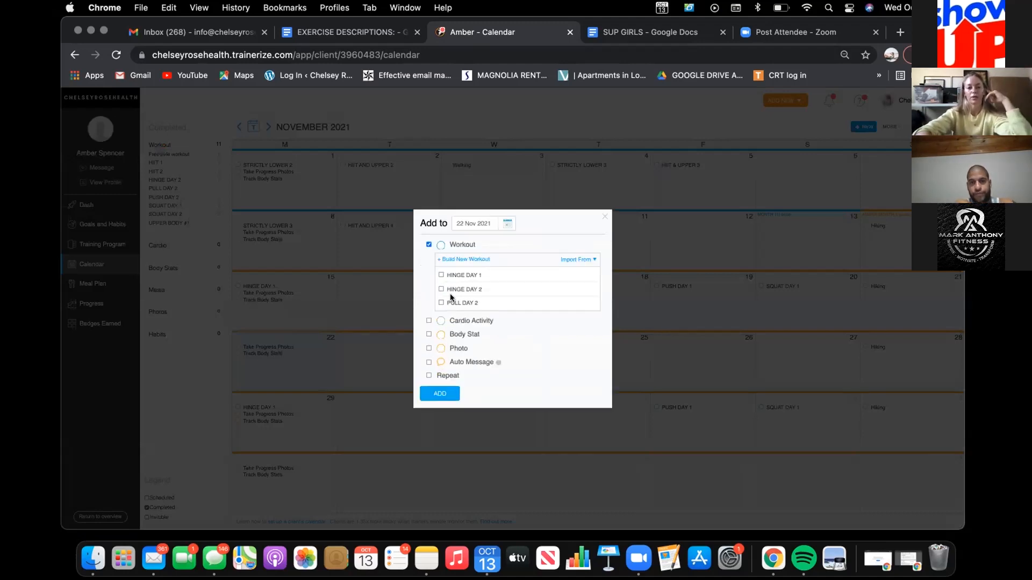
click(441, 290)
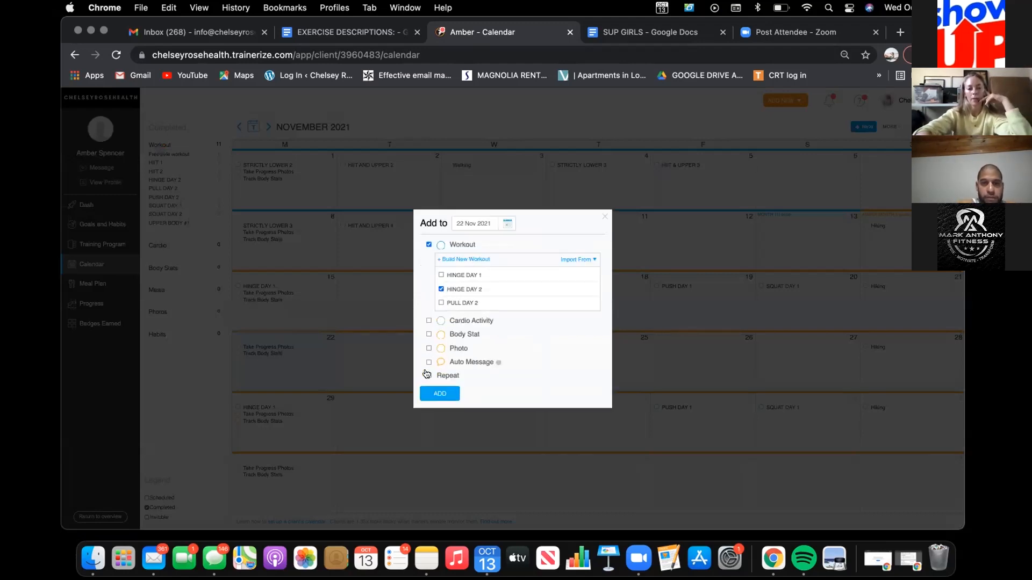
click(428, 374)
click(466, 382)
click(483, 394)
click(483, 393)
click(483, 422)
click(436, 417)
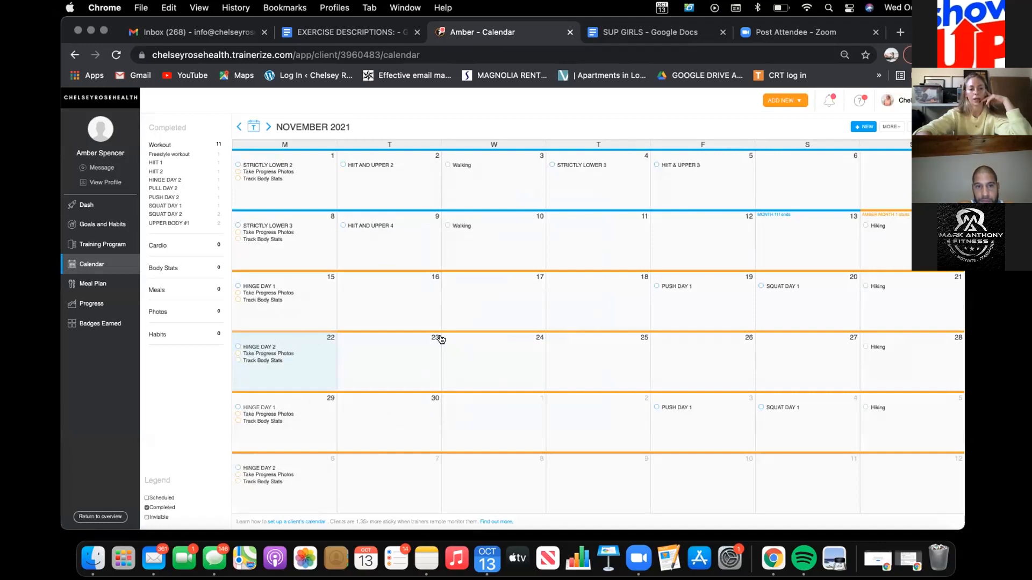
Step: Schedule the PUSH DAY 2 workout from 26 Nov 2021, repeating every 2 weeks on Fridays through 10 December
click(672, 368)
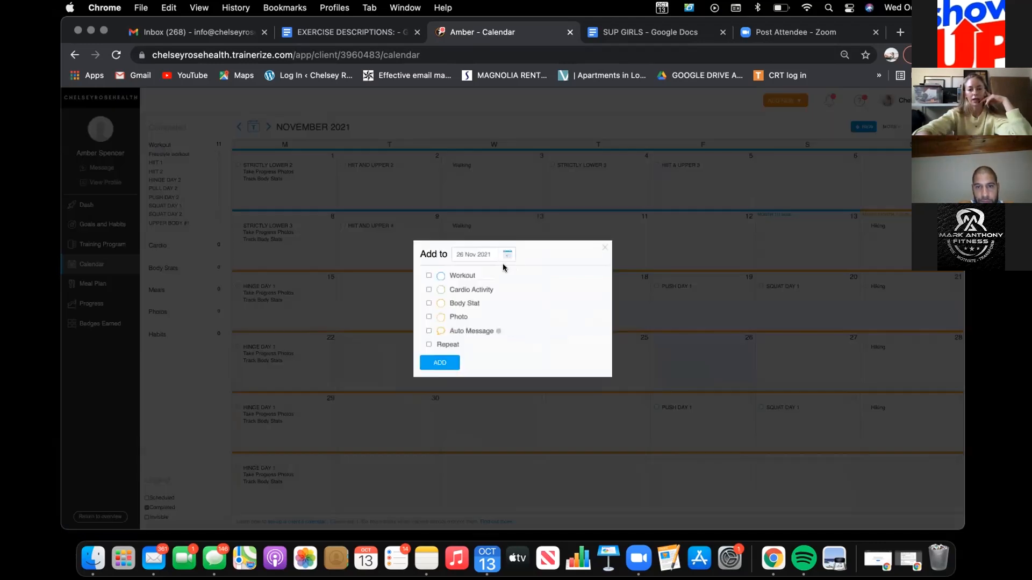
click(429, 275)
scroll(469, 279, down, 2)
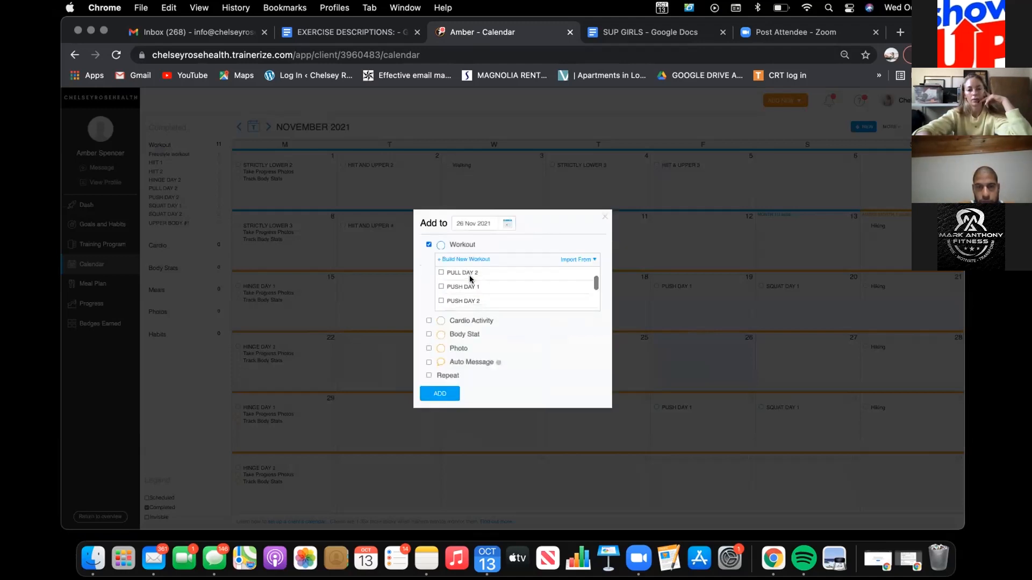
click(438, 301)
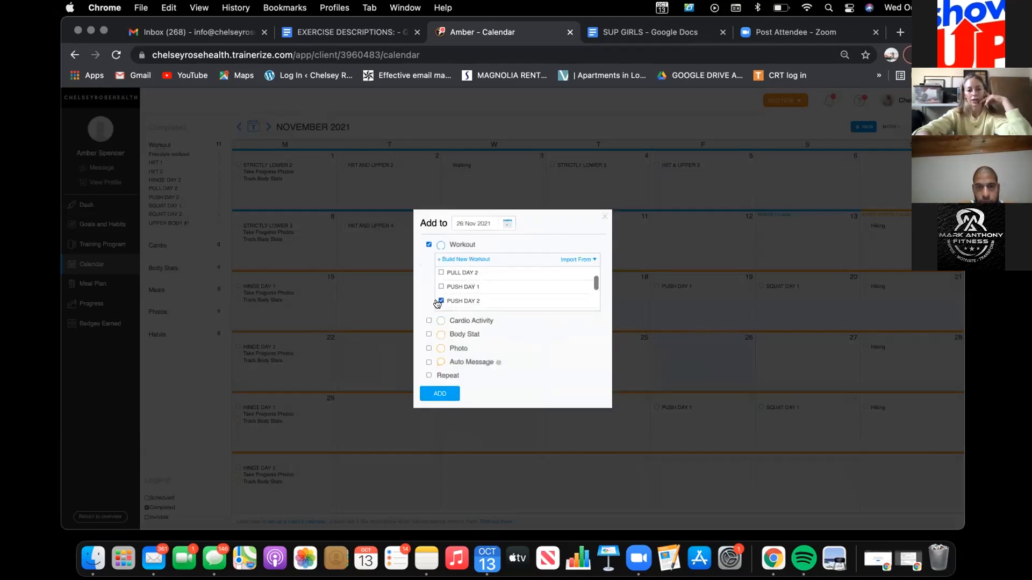
click(429, 375)
click(465, 379)
click(463, 392)
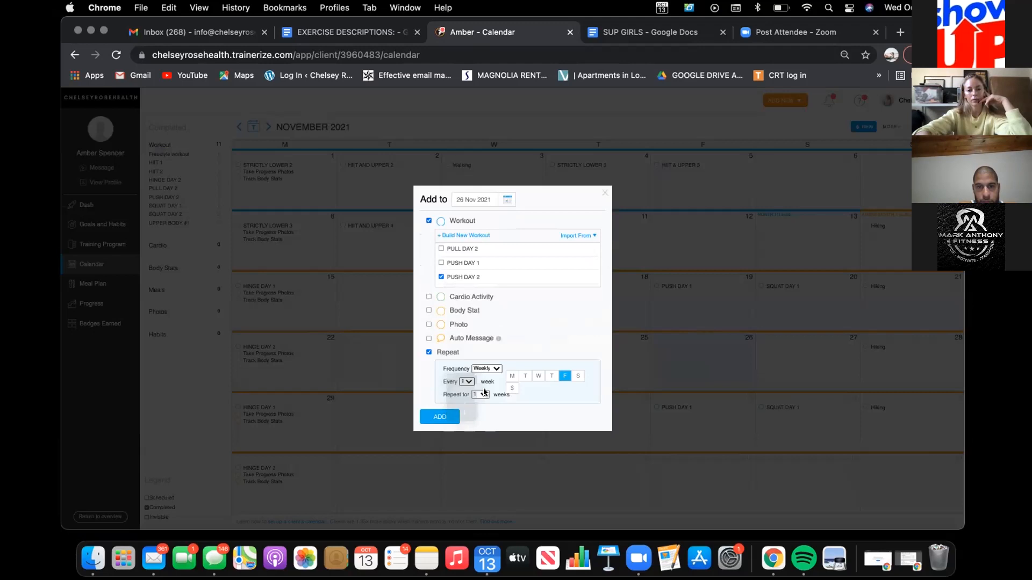
click(480, 395)
click(438, 418)
click(433, 416)
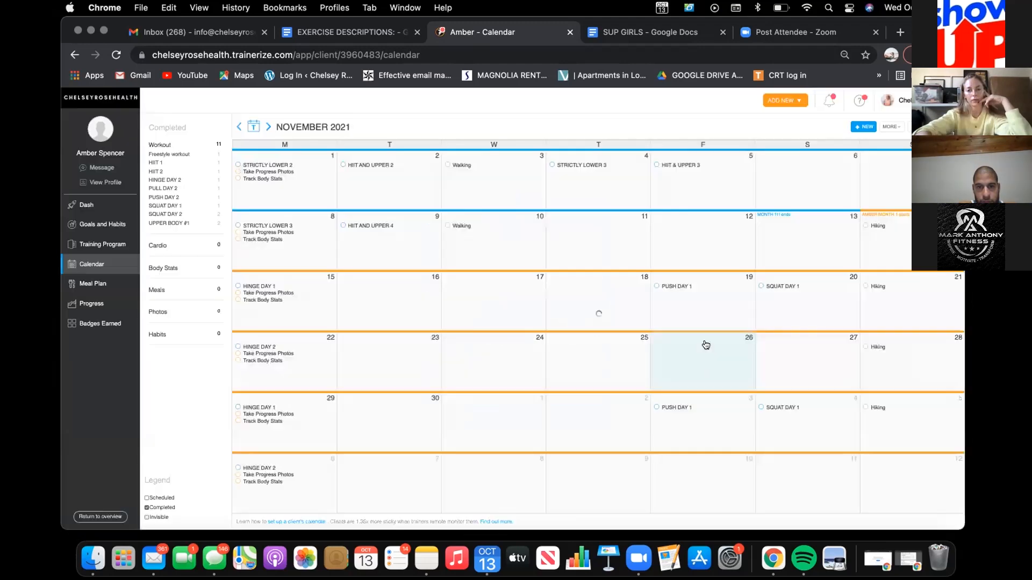
Step: Schedule the SQUAT DAY 2 workout from 27 Nov 2021, repeating every 2 weeks on Saturdays for 4 weeks
click(794, 362)
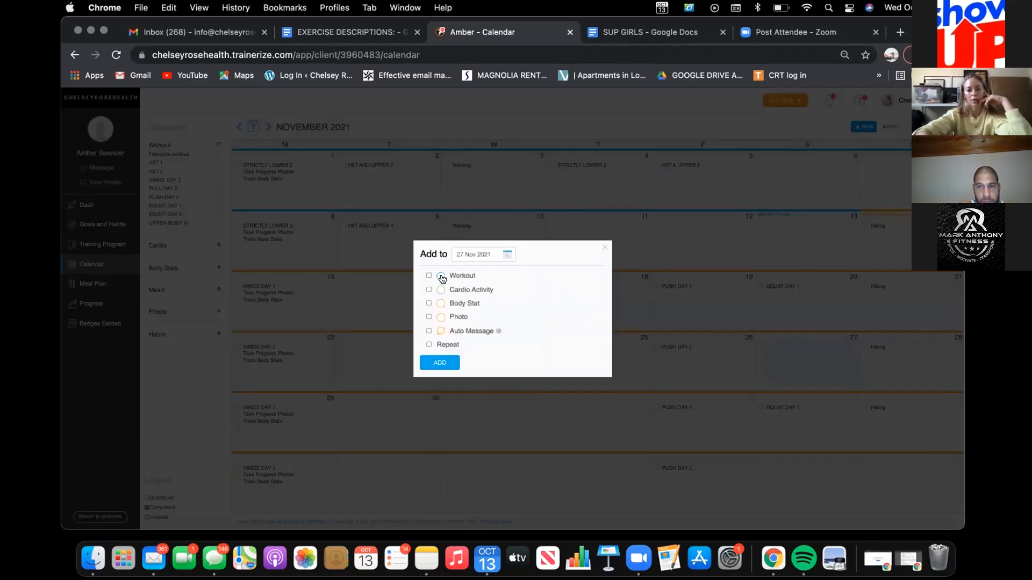
click(428, 244)
scroll(465, 284, down, 5)
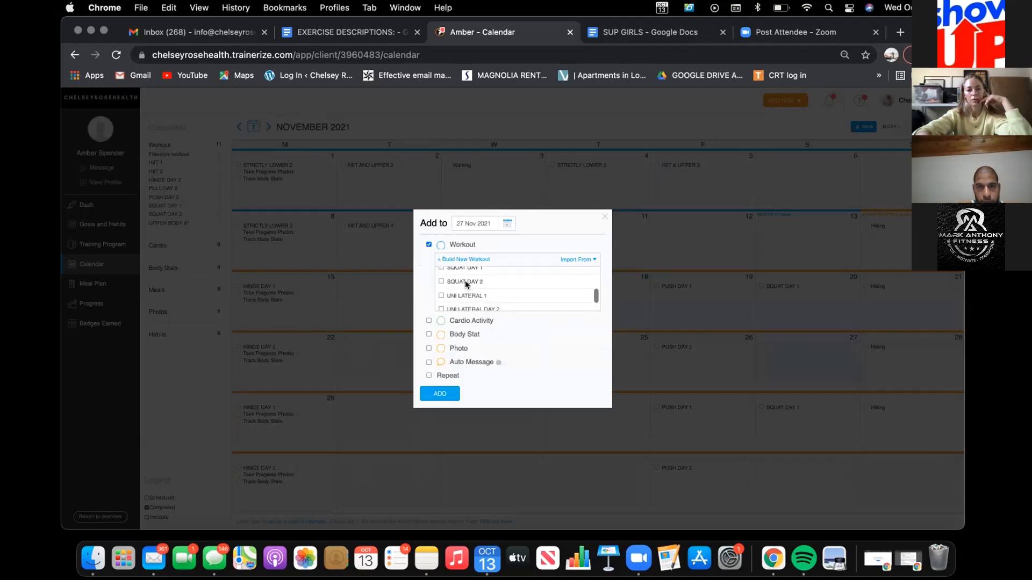
click(429, 375)
click(468, 382)
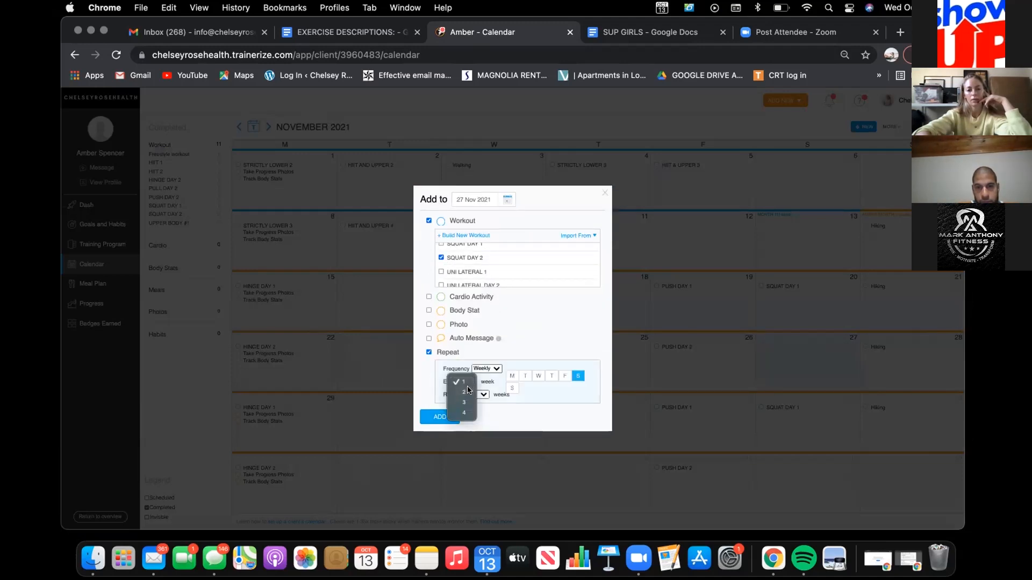
click(464, 392)
click(480, 394)
click(482, 425)
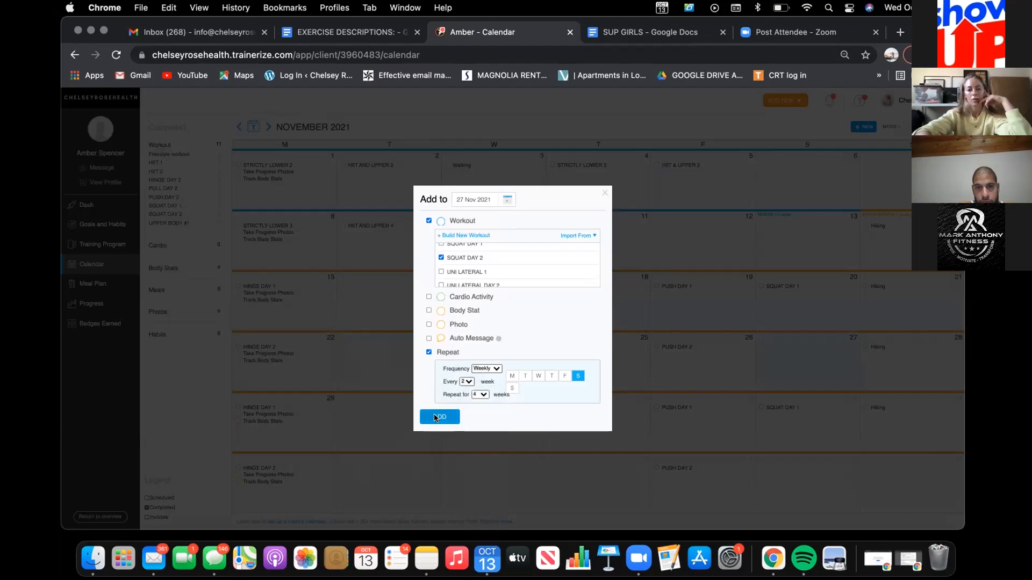
click(435, 417)
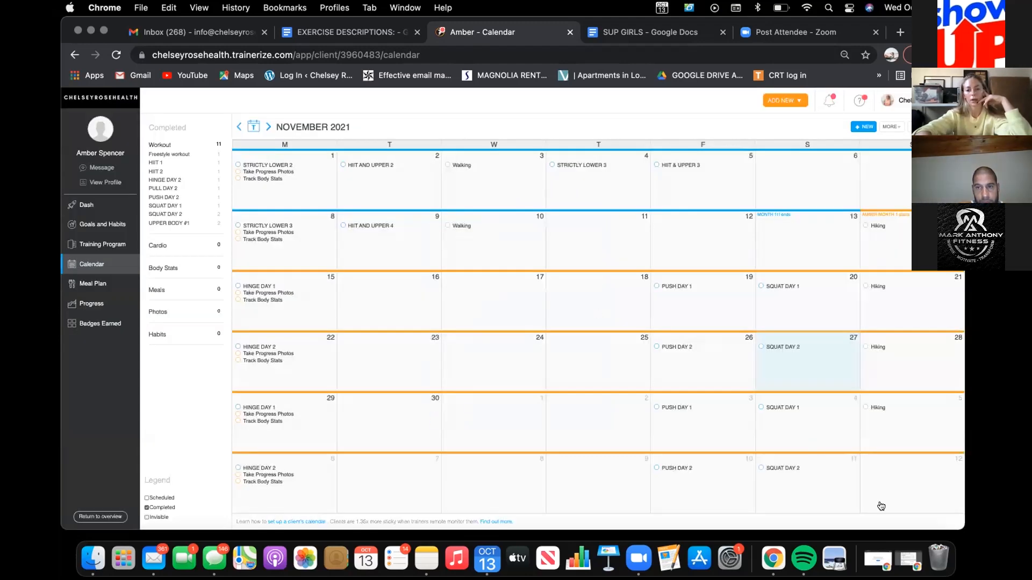
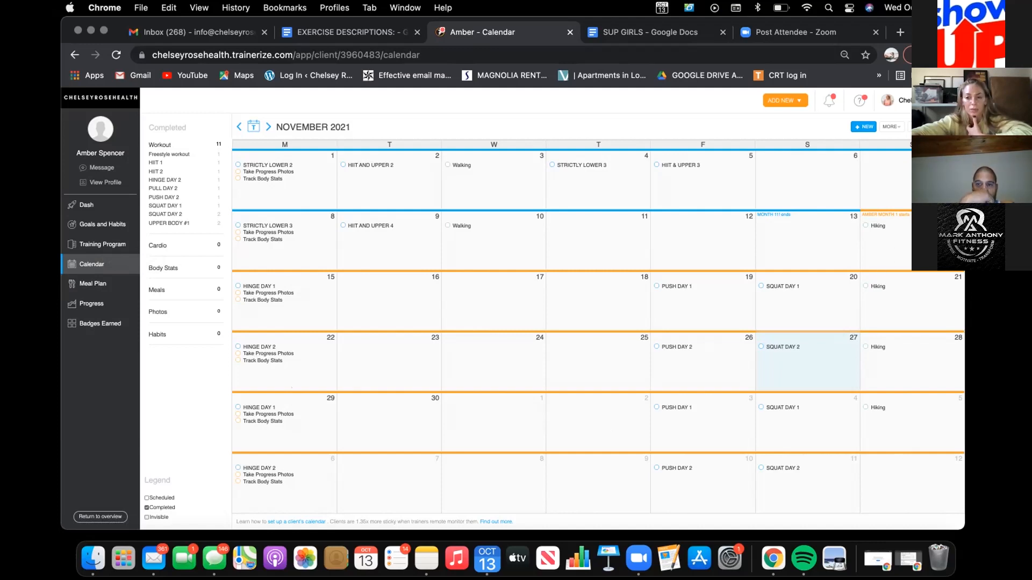
Step: Check which workouts can be added to the calendar on 14 Nov 2021, without adding one
click(907, 250)
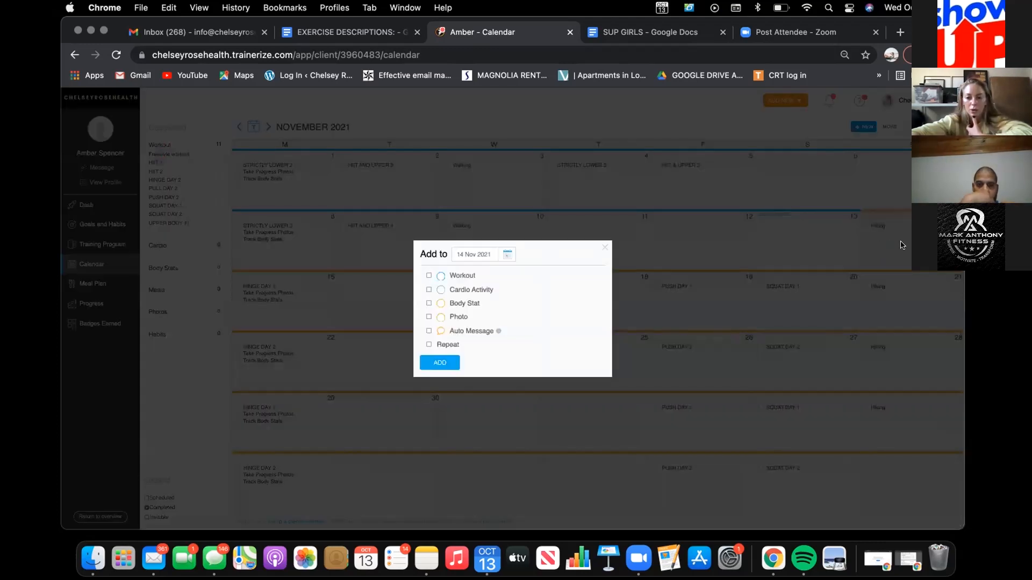
click(429, 275)
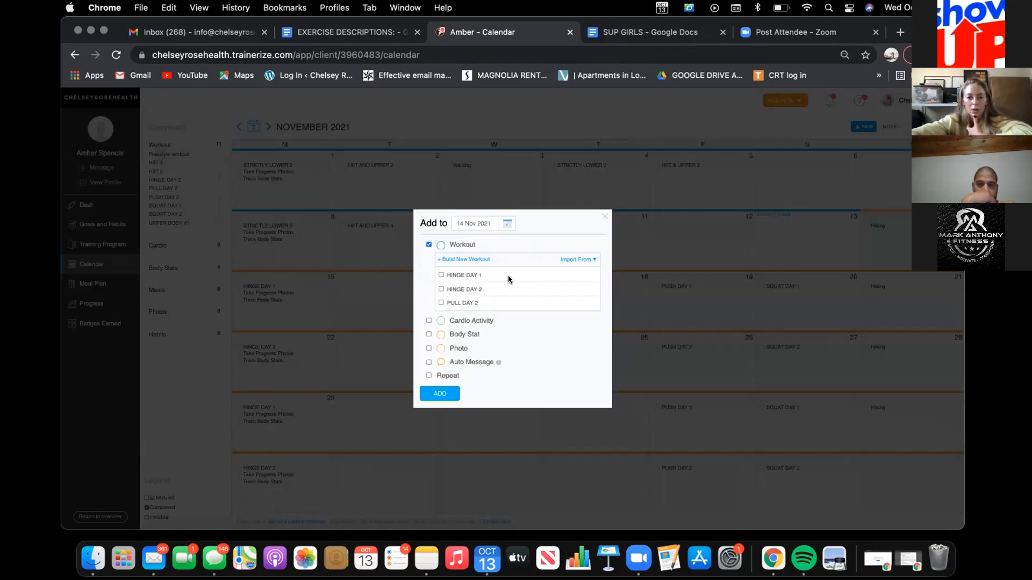
scroll(520, 276, down, 1)
scroll(520, 277, down, 5)
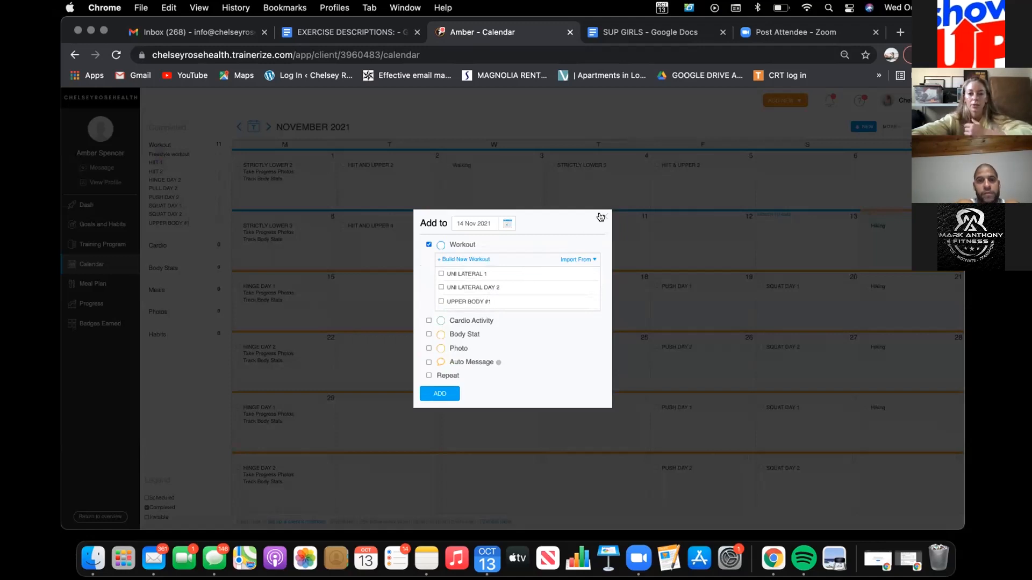
click(731, 220)
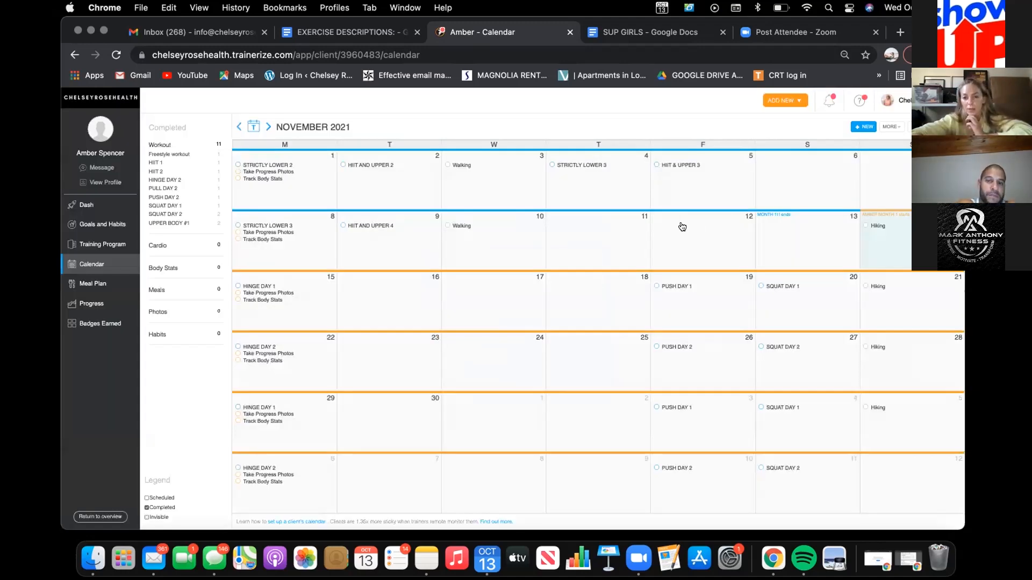
Step: Check which workouts can be added to the calendar on 12 Nov 2021, without adding one
click(684, 226)
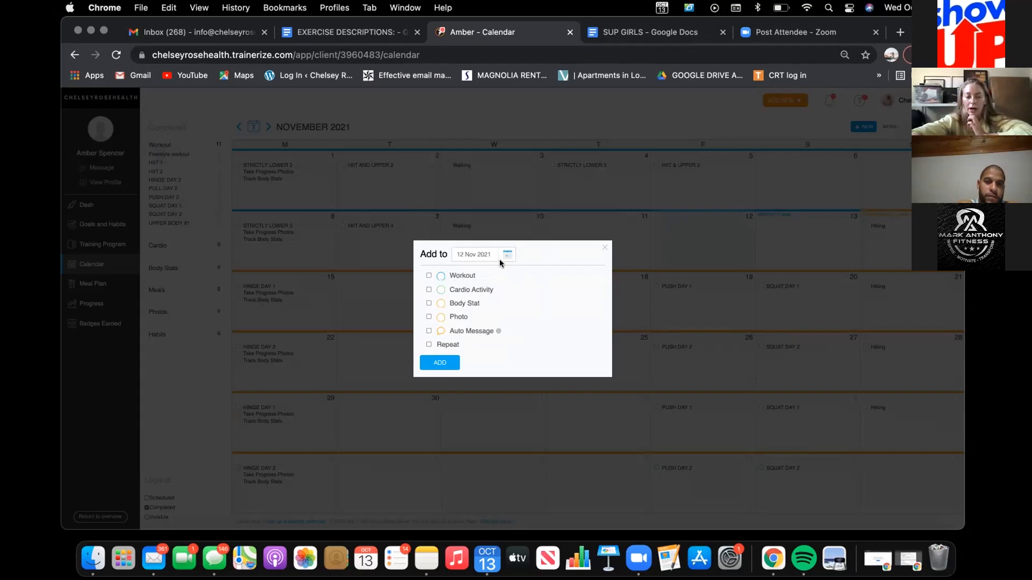
click(428, 275)
scroll(482, 287, down, 3)
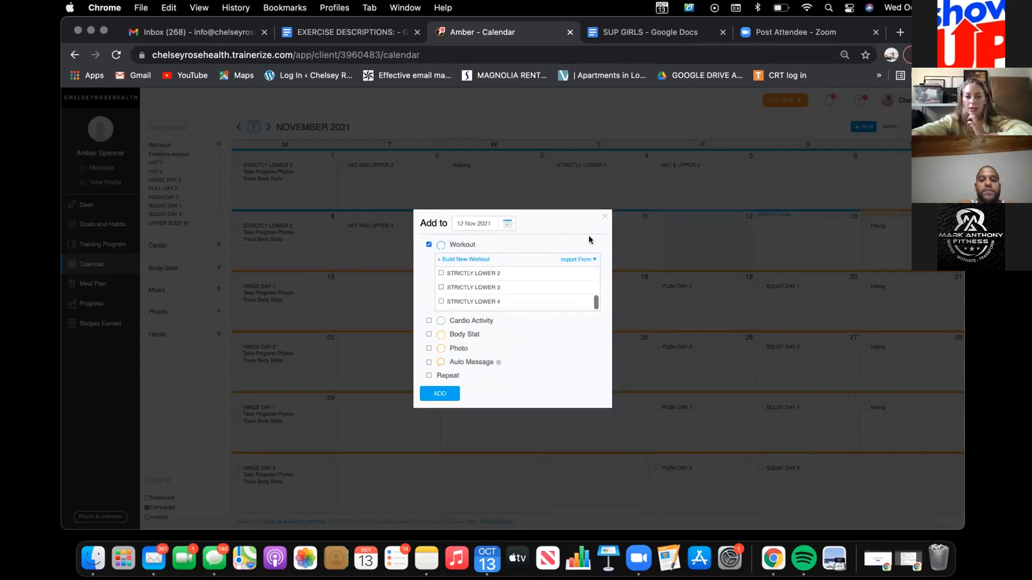
click(604, 217)
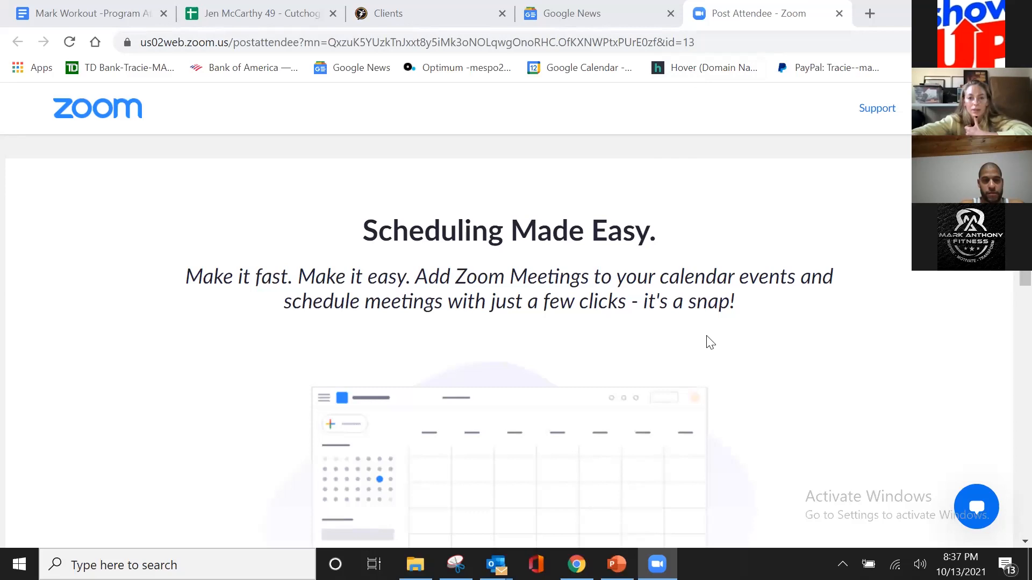
Step: Open the calendar of the client whose current phase ends in 3 days from the active clients list
click(436, 13)
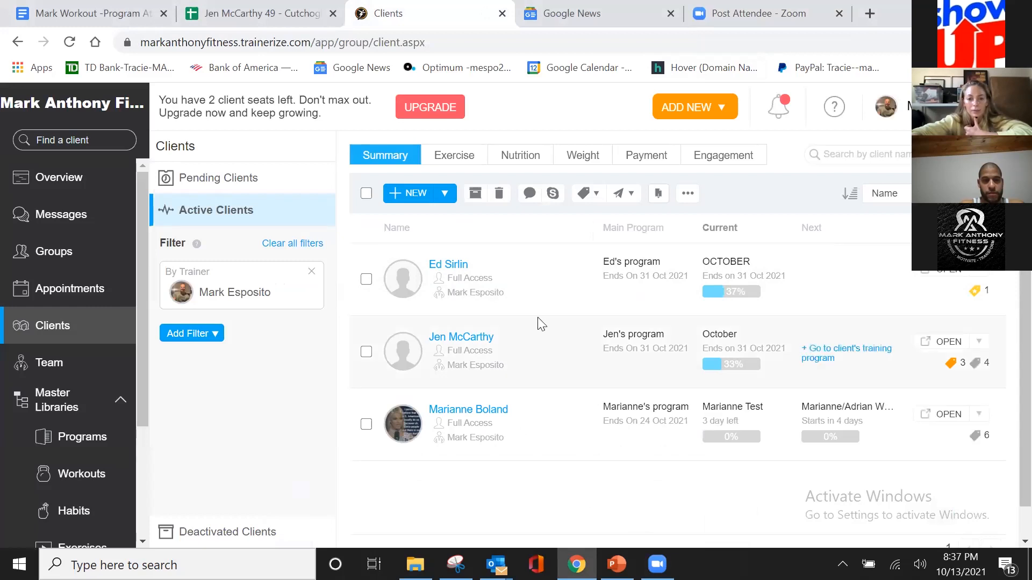
click(491, 414)
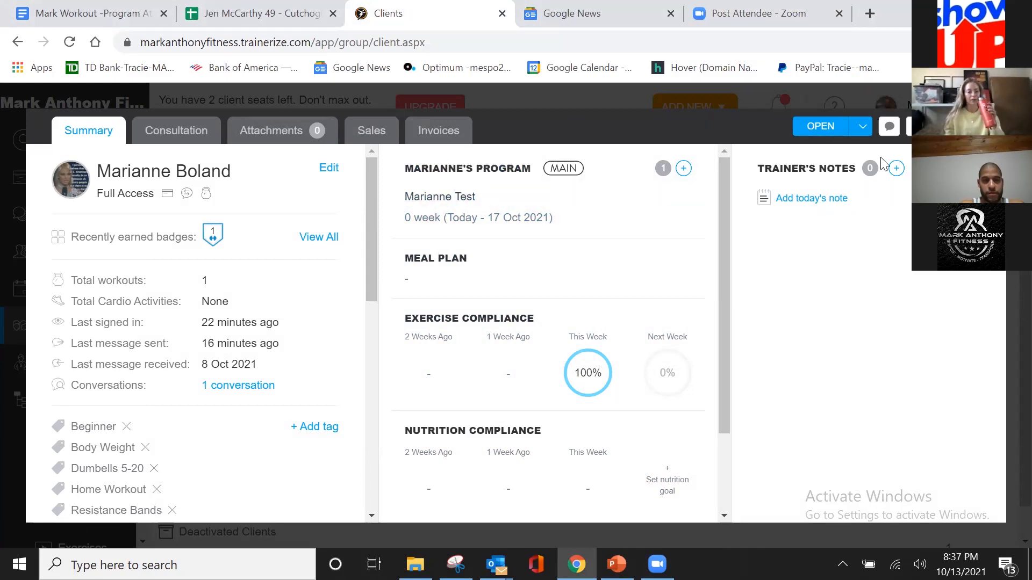
key(Escape)
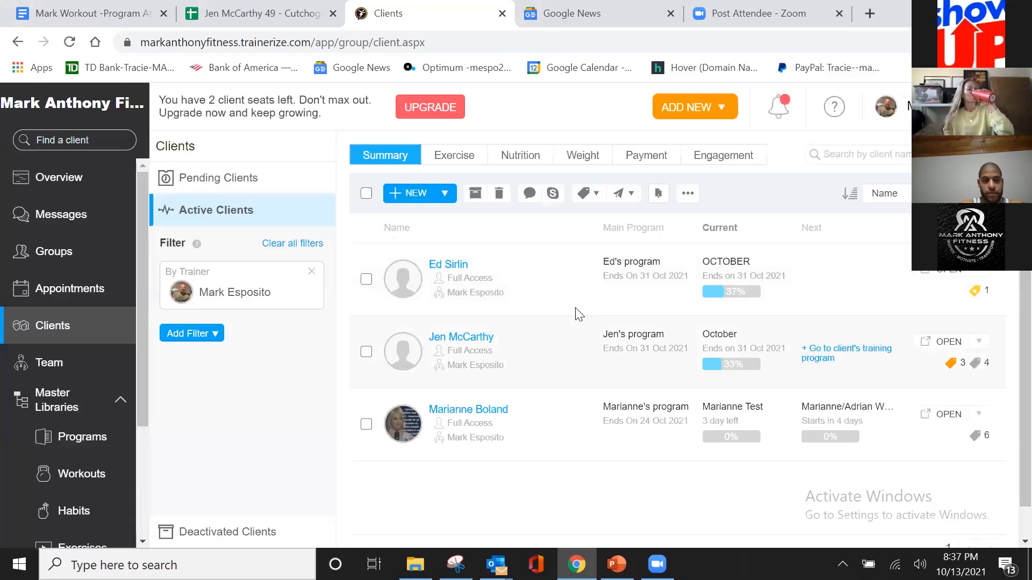
click(491, 410)
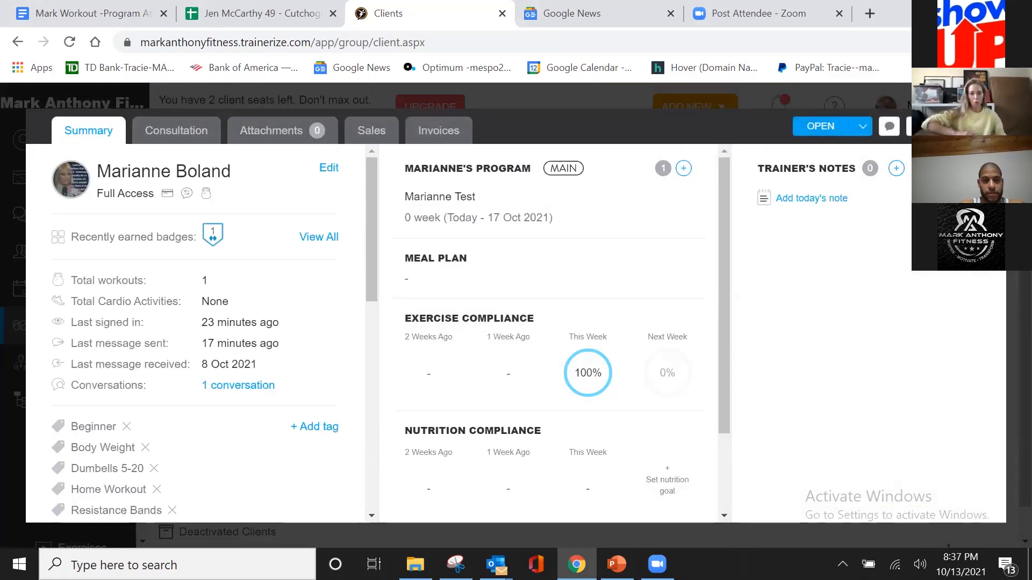
click(862, 127)
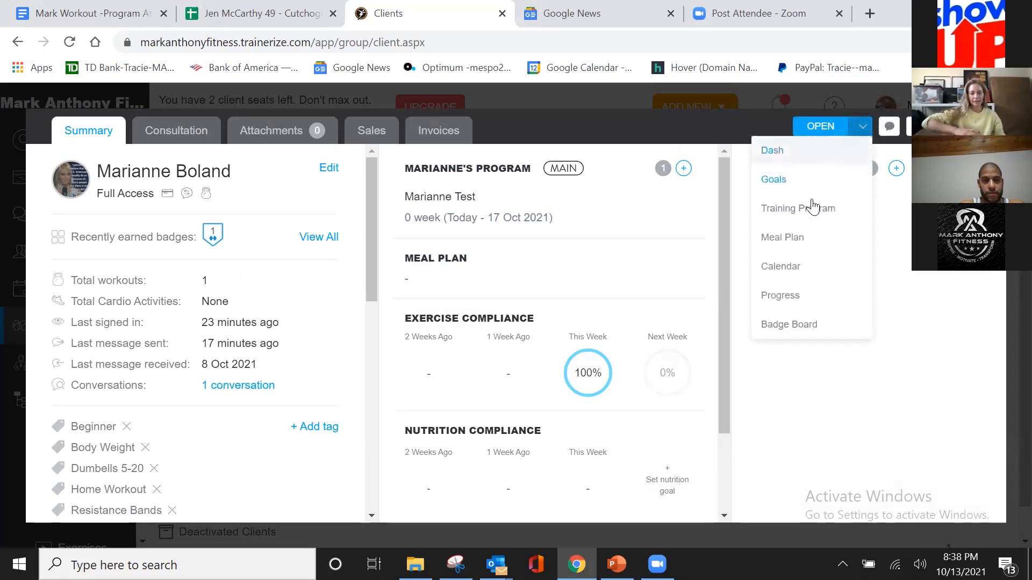
click(789, 270)
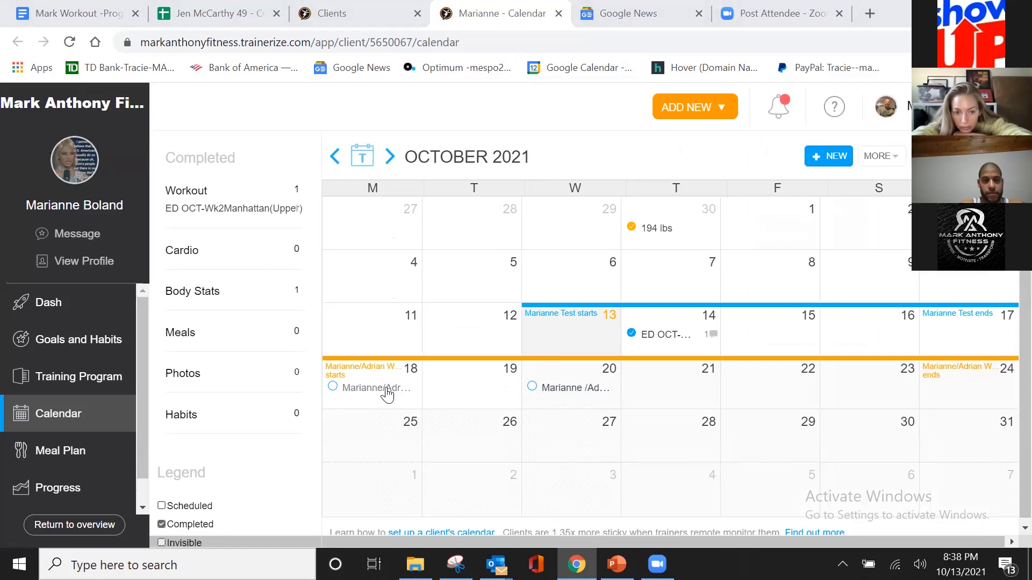
Step: Check which workouts can be added to the client's calendar on 1 Nov 2021, without adding one
click(386, 478)
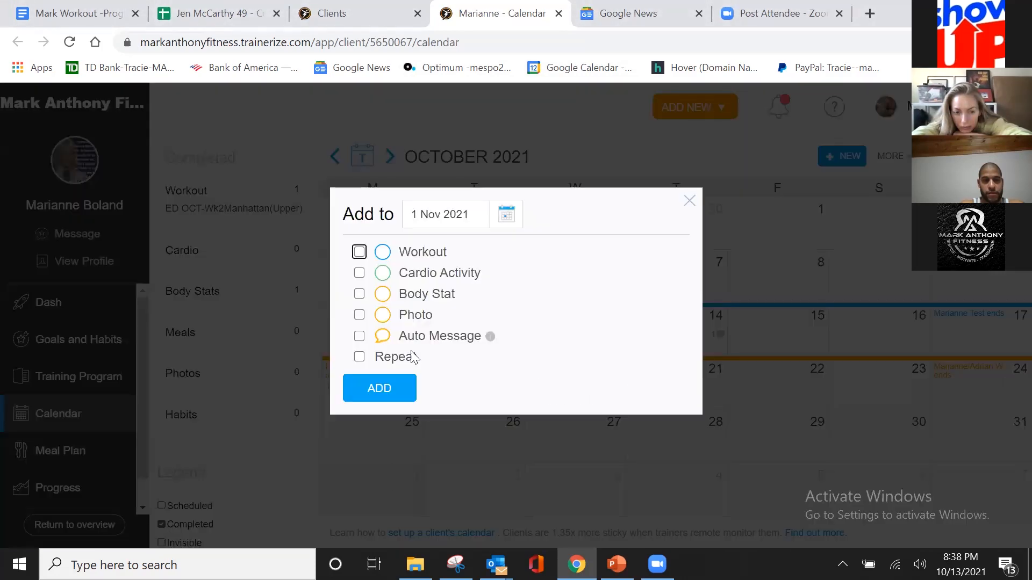
click(360, 252)
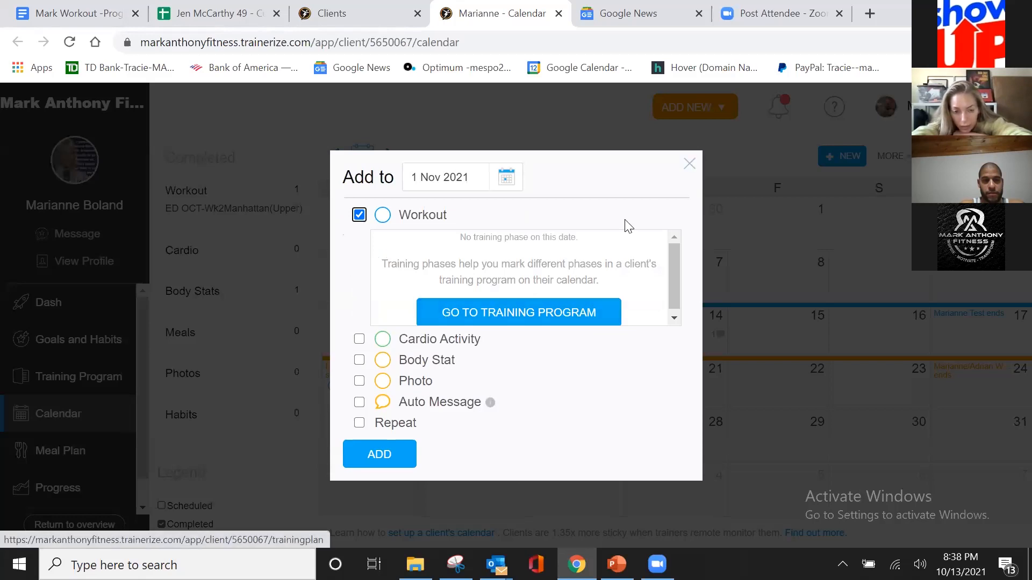
click(685, 167)
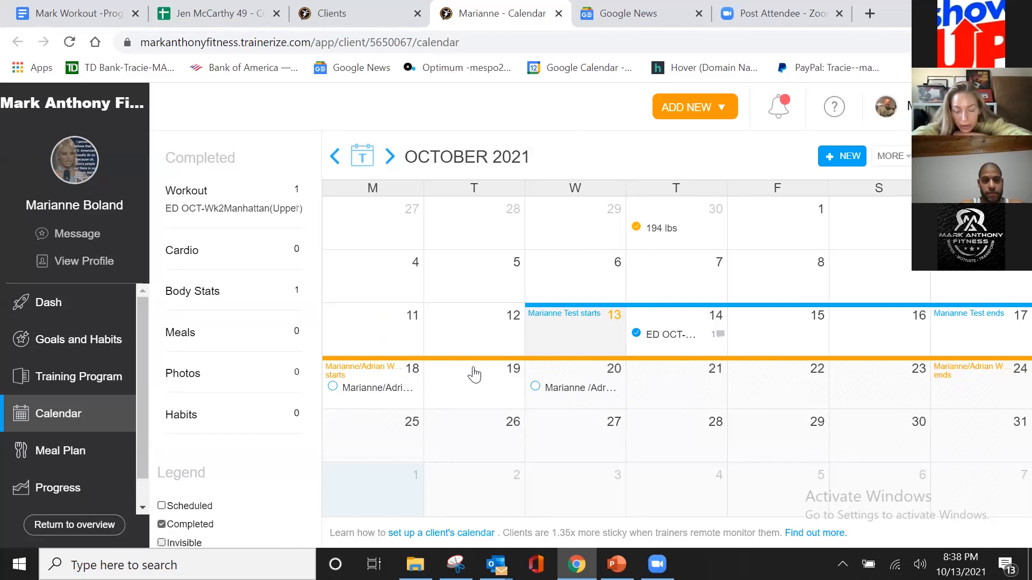
Step: Check which workouts can be added to the client's calendar on 19 Oct 2021, without adding one
click(498, 384)
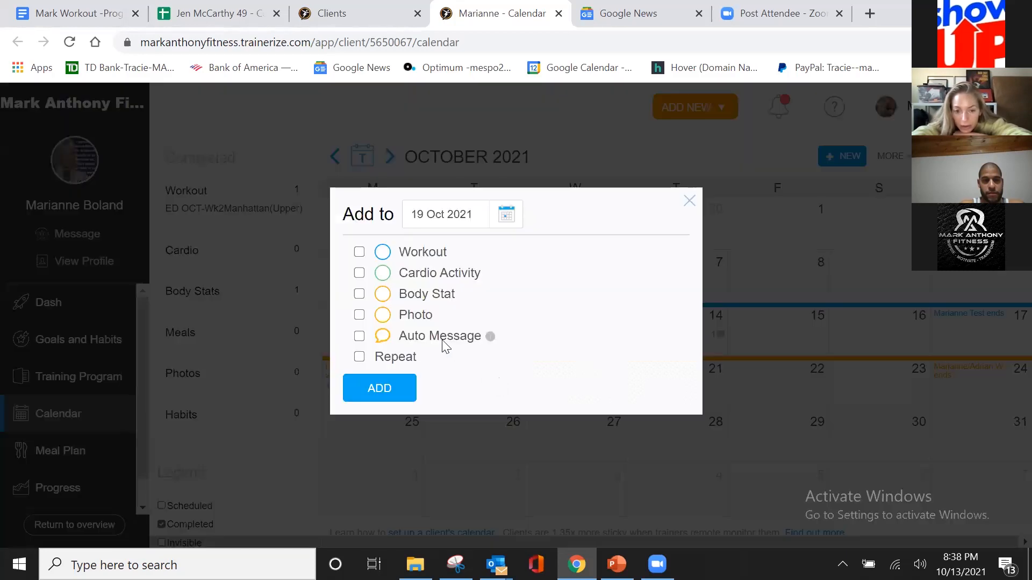
click(360, 253)
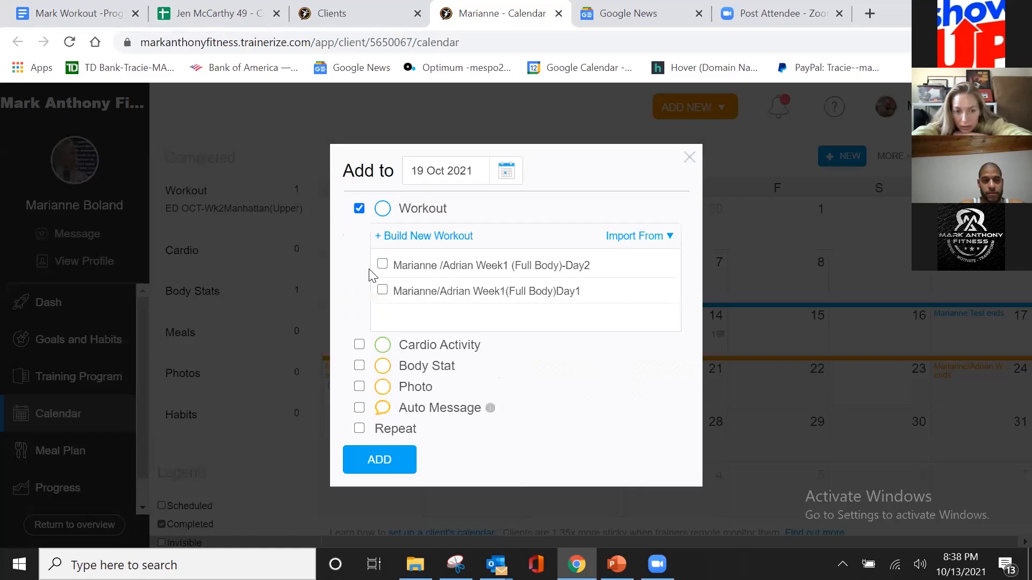
click(689, 156)
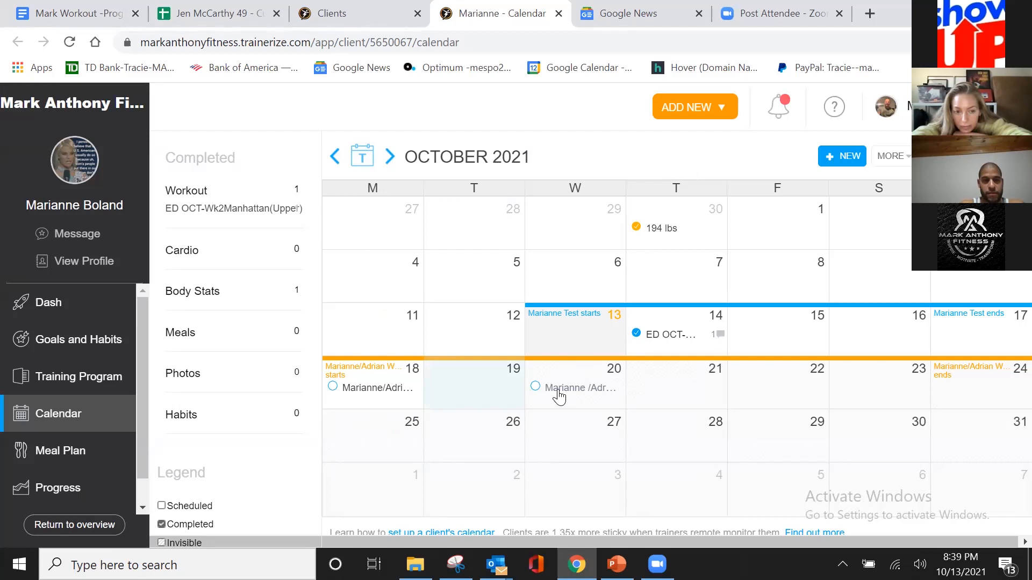
Step: Compare the workouts in the current test phase and the Week 1 phase of the client's training program
click(76, 379)
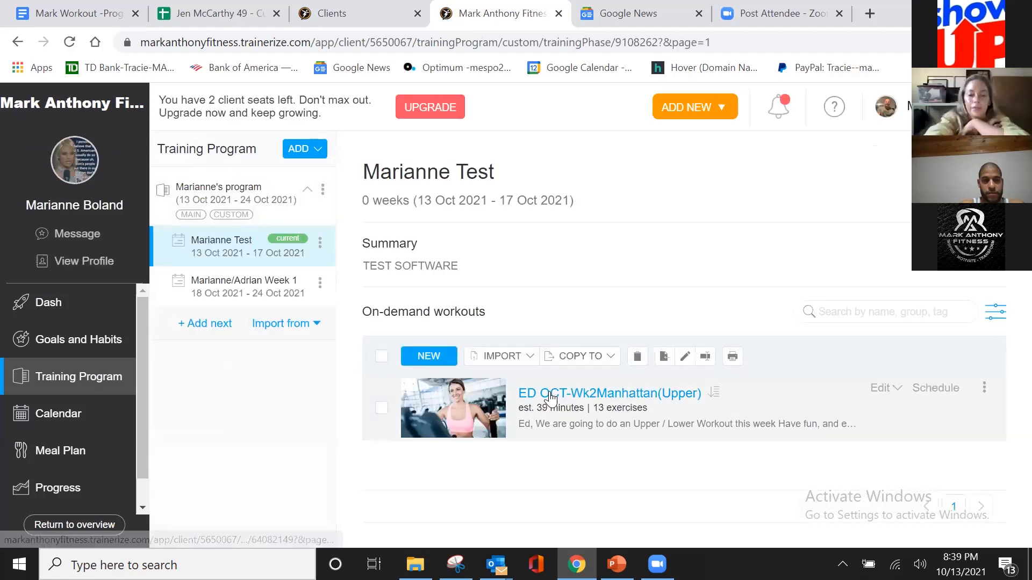
click(300, 288)
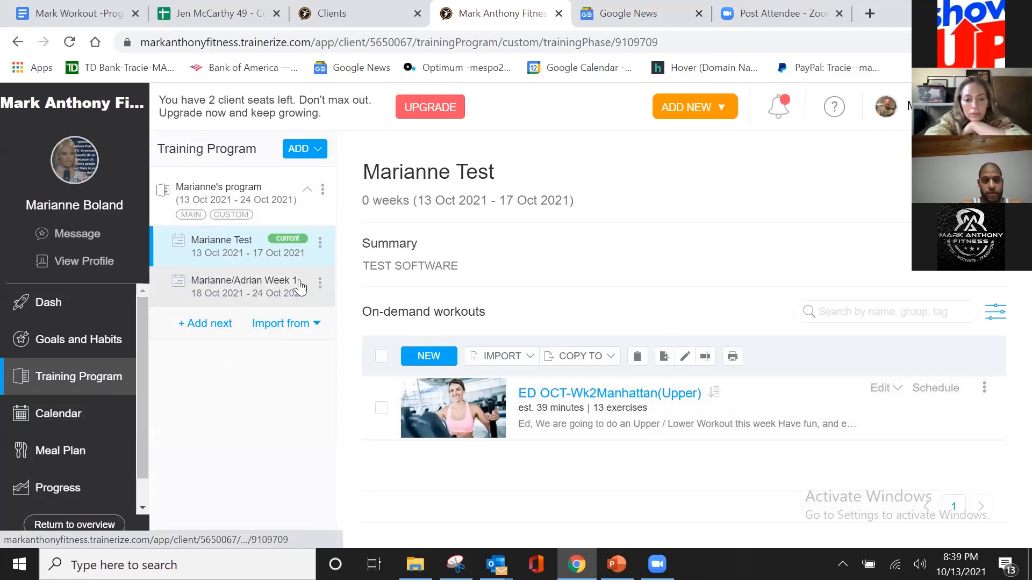
click(300, 288)
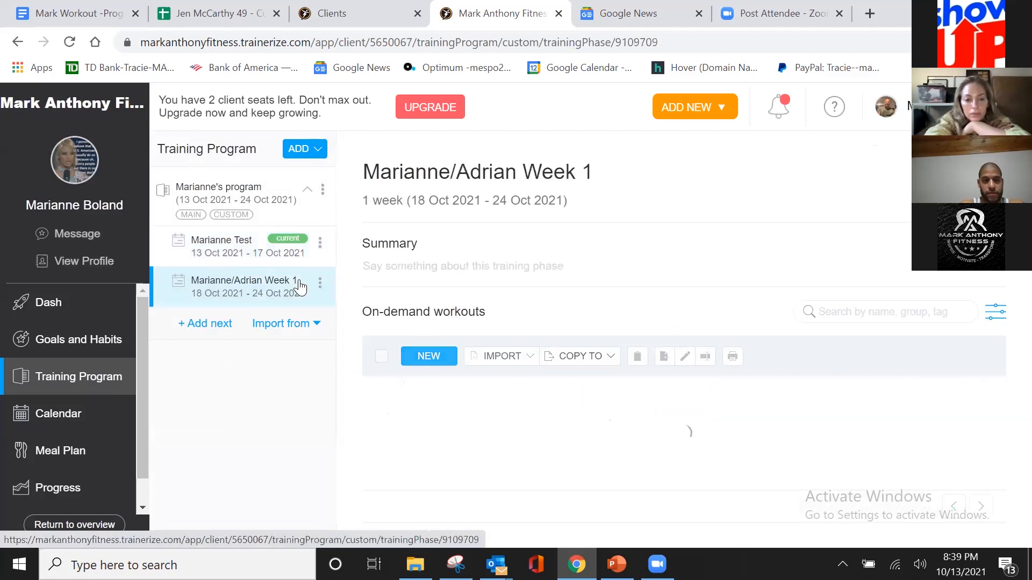
click(235, 250)
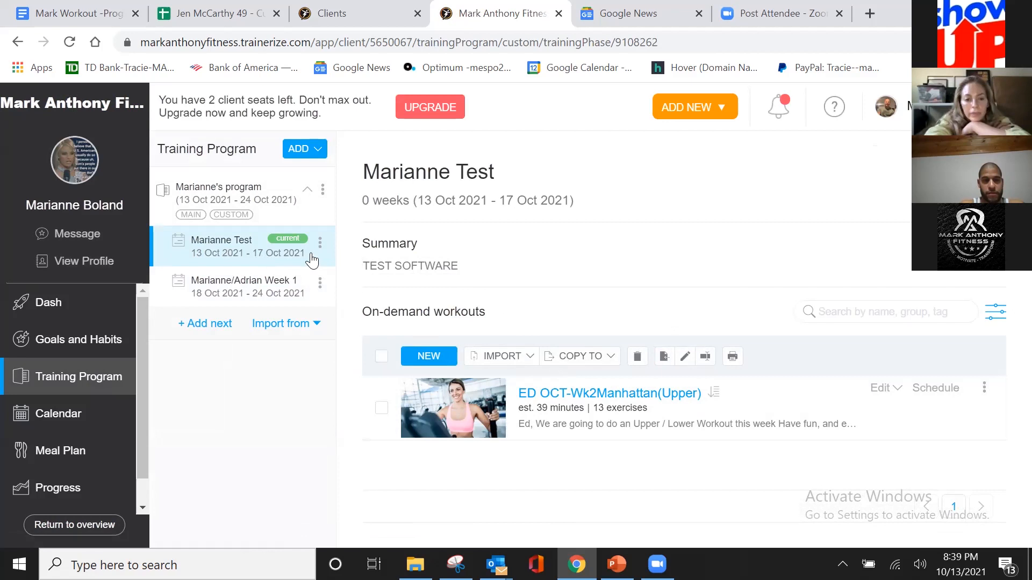
click(302, 287)
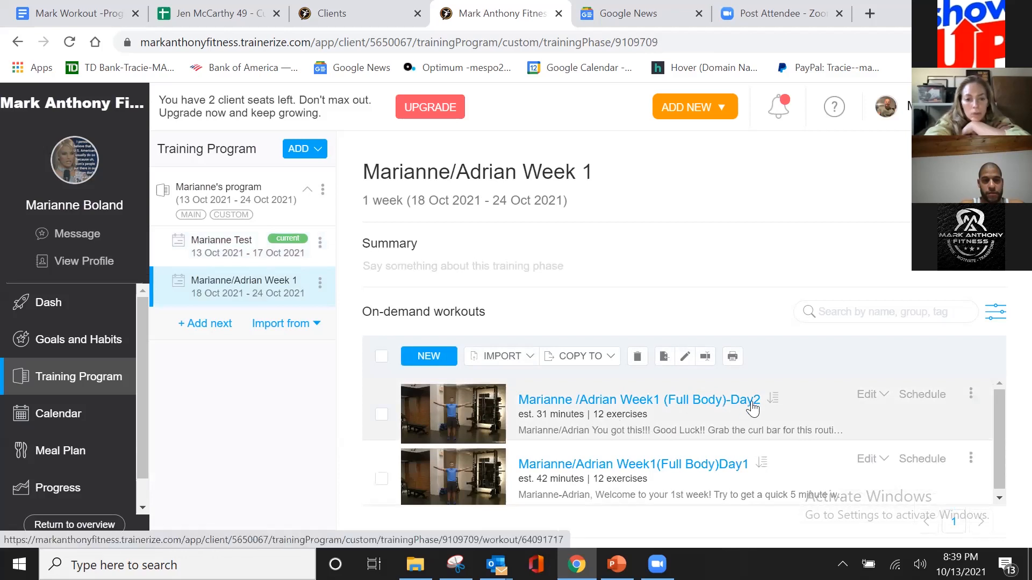
Step: View the scheduling dates offered for the Week1 (Full Body)-Day2 workout without choosing one, and open the workout's details
click(938, 403)
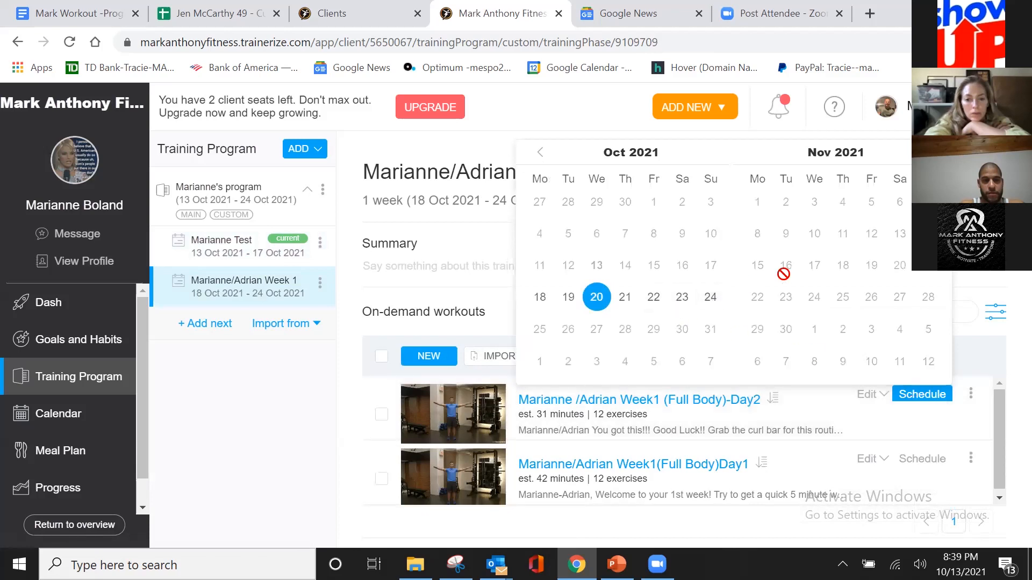
click(837, 415)
click(632, 402)
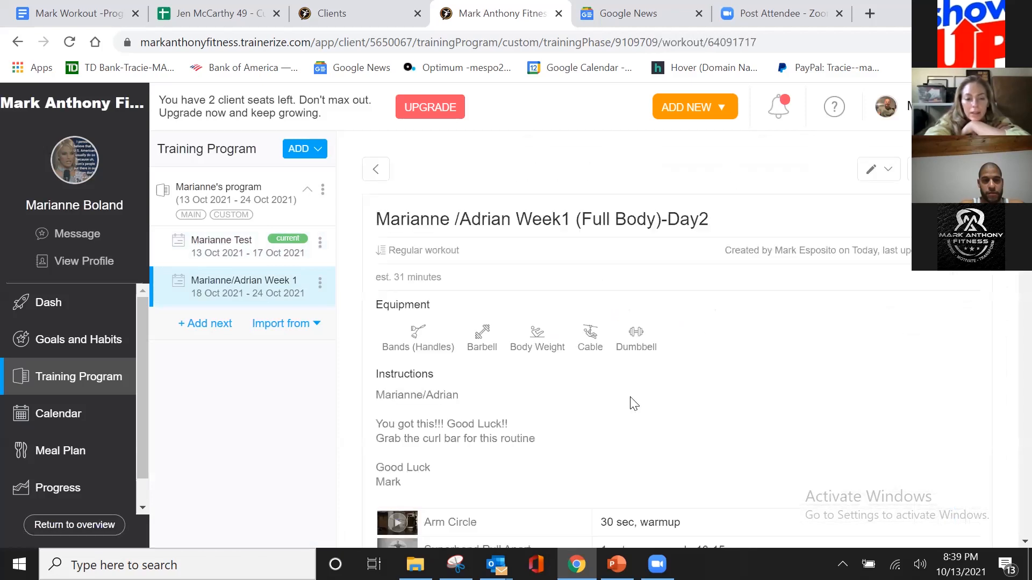
Step: Examine the Full Body Day2 workout's instructions, warm-up exercises, rest periods and supersets
scroll(603, 411, down, 1)
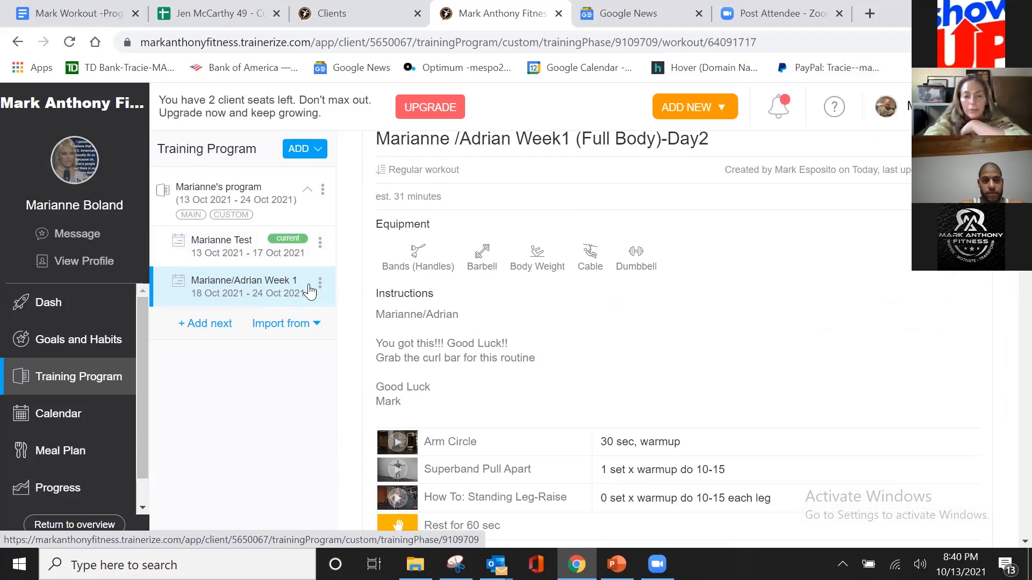
scroll(518, 326, up, 2)
scroll(522, 326, down, 4)
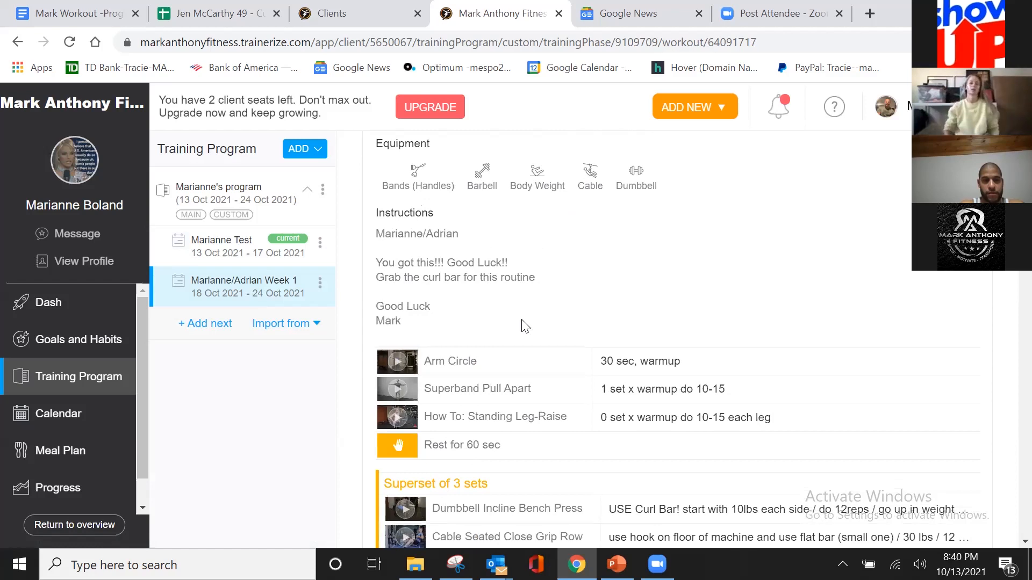
scroll(525, 326, down, 3)
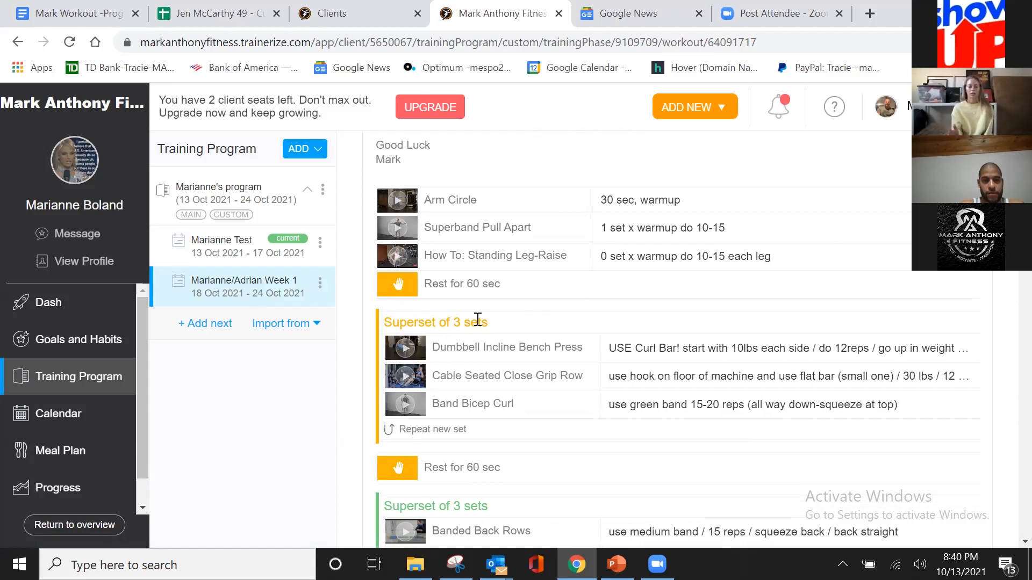
scroll(571, 317, down, 2)
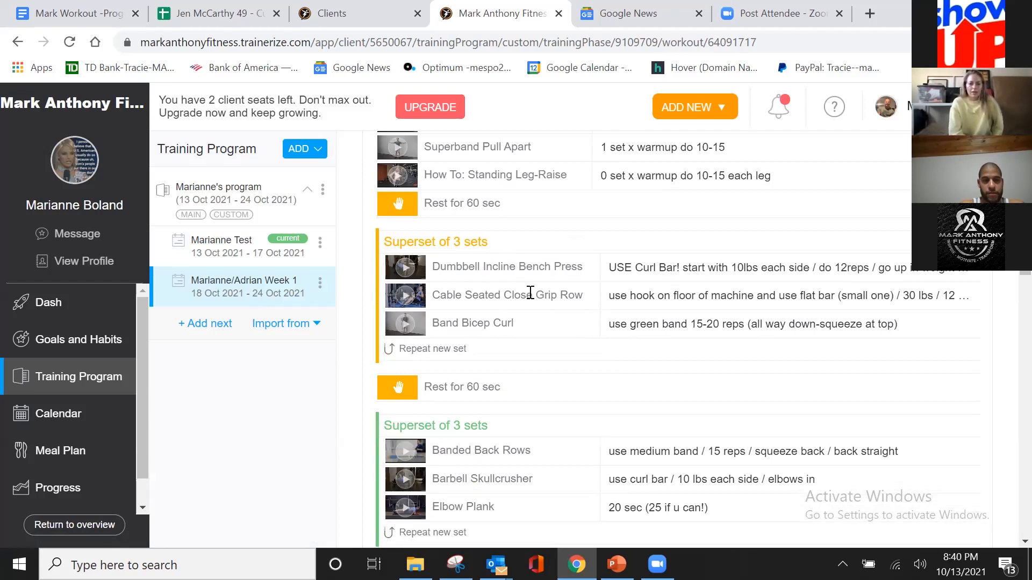
scroll(532, 293, down, 3)
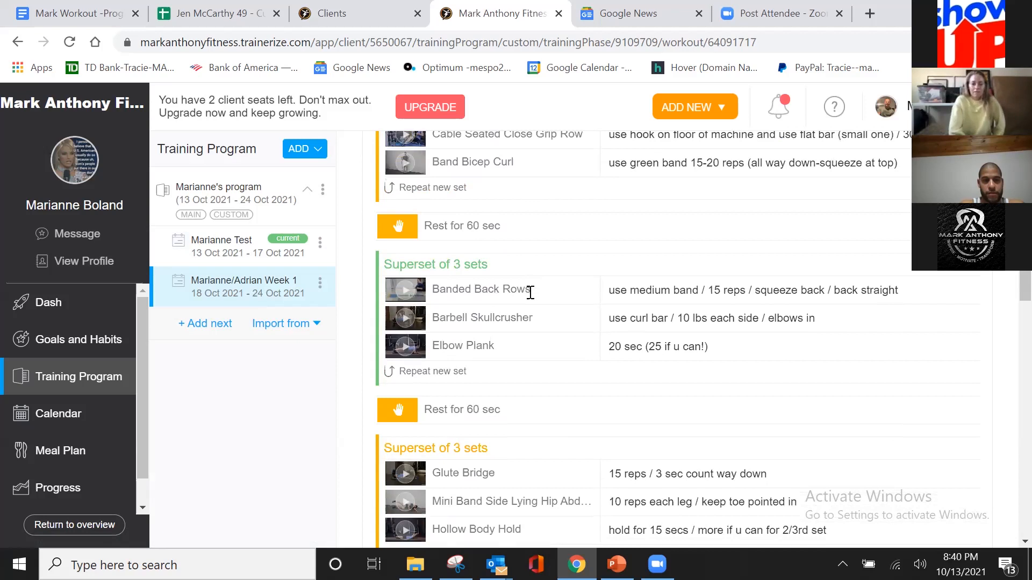
scroll(530, 293, up, 3)
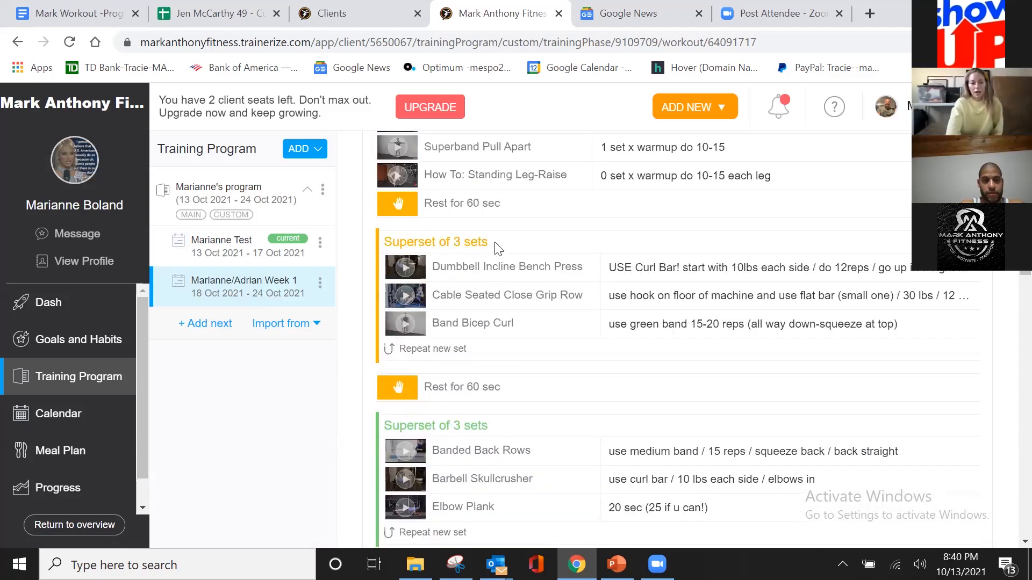
drag(489, 244, 472, 243)
click(502, 241)
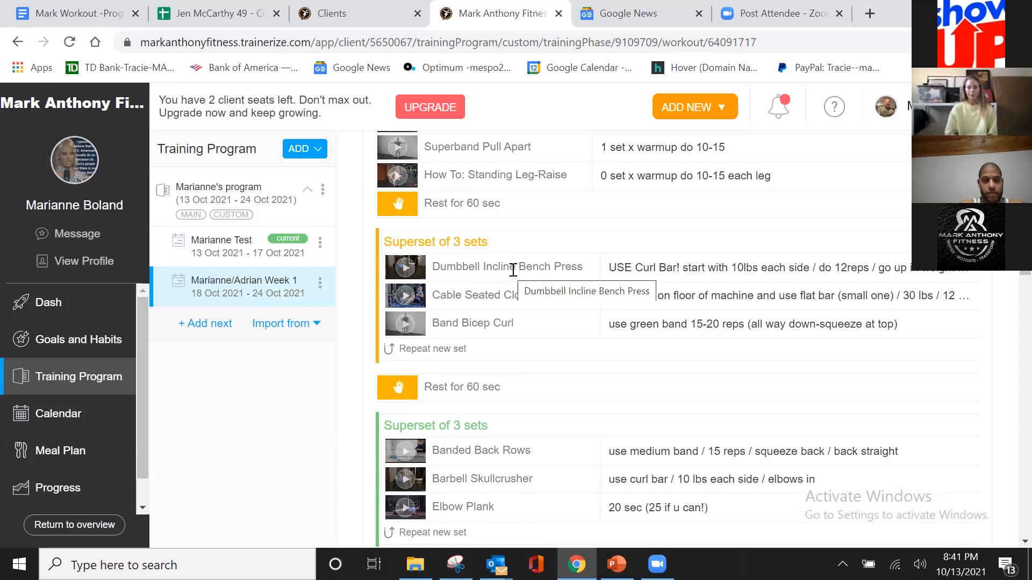
scroll(514, 274, down, 2)
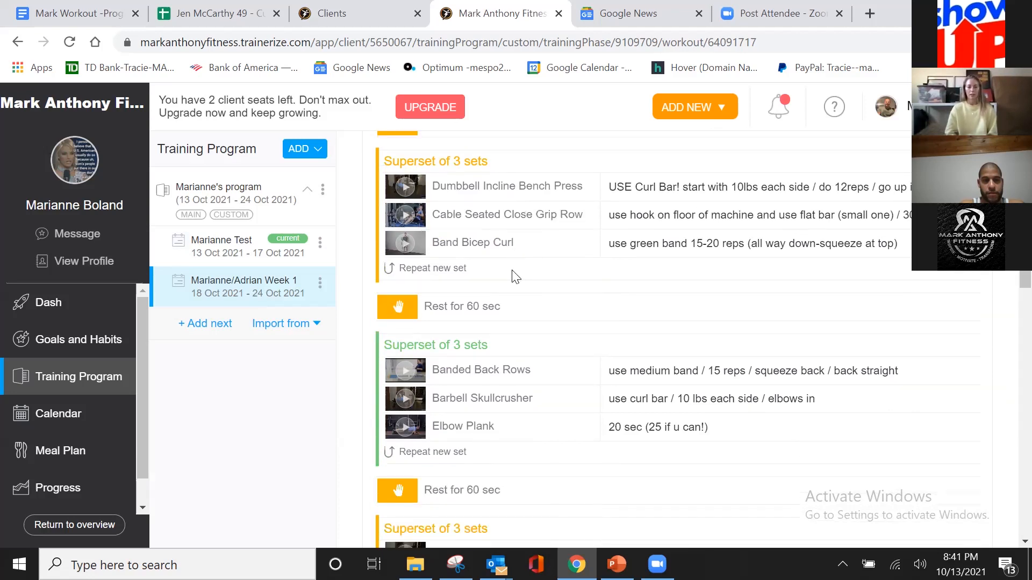
scroll(515, 275, down, 2)
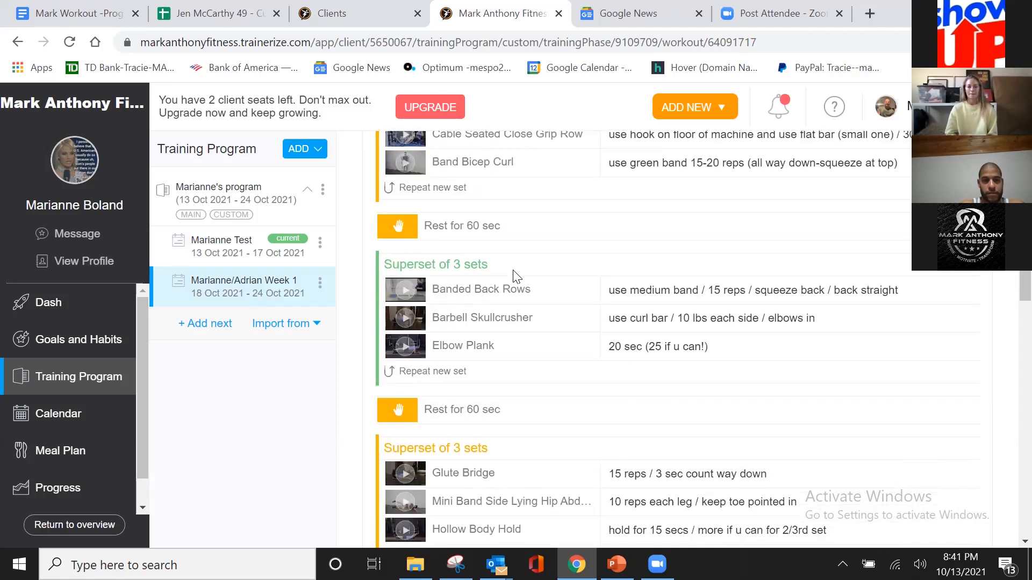
Step: Return to the client list and open the calendar of the client with the October program from her summary
click(909, 109)
click(901, 138)
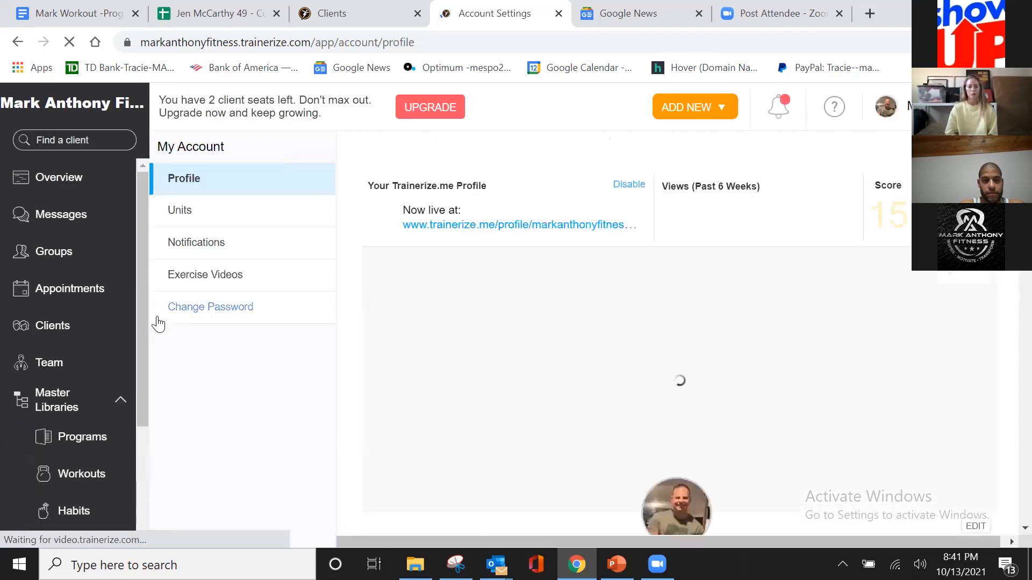
click(86, 326)
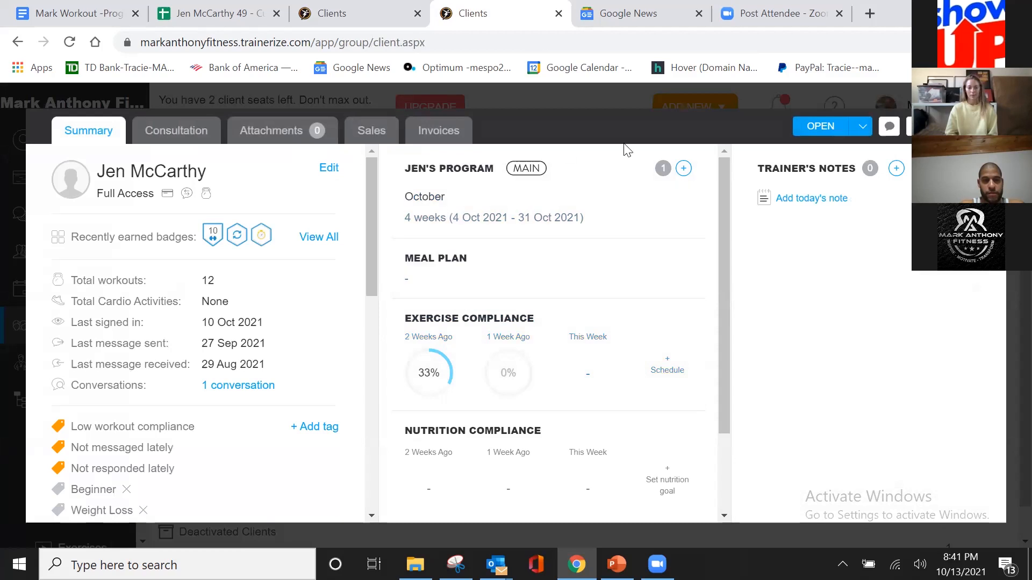
click(862, 125)
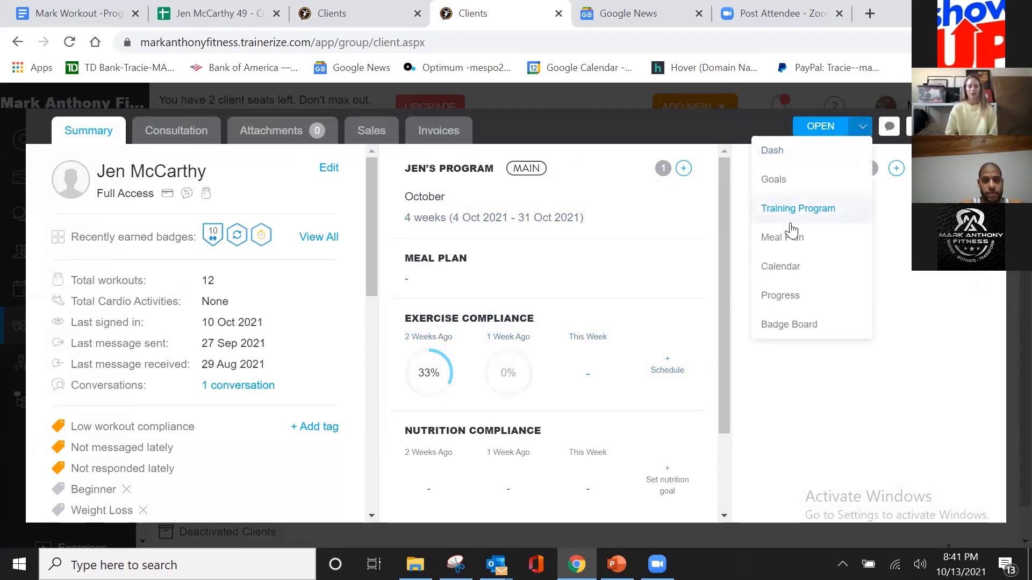
click(789, 267)
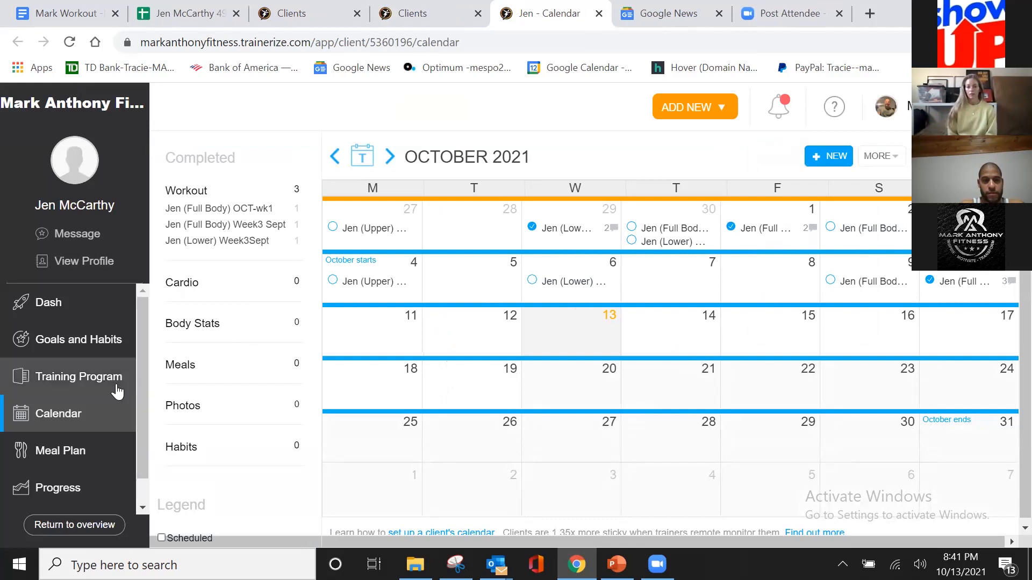
Step: Examine the details of the Upper OCT-wk1 workout scheduled on 4 Oct 2021
click(372, 285)
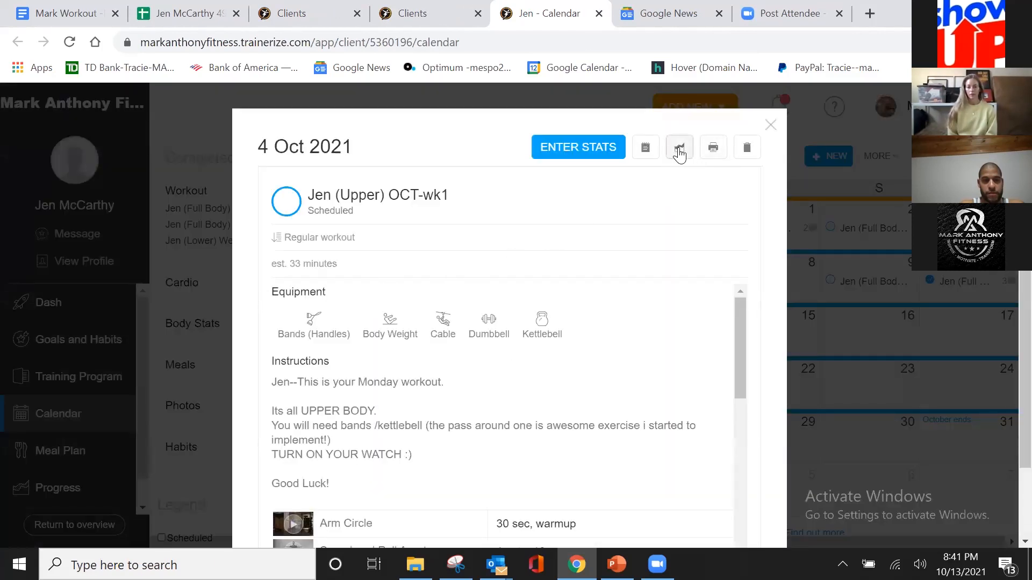
click(680, 153)
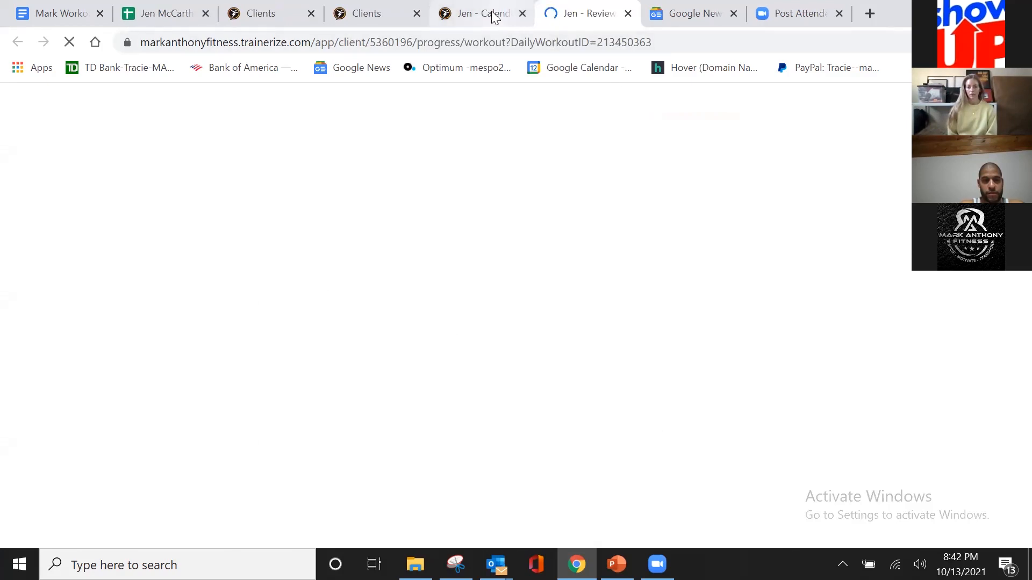
click(494, 16)
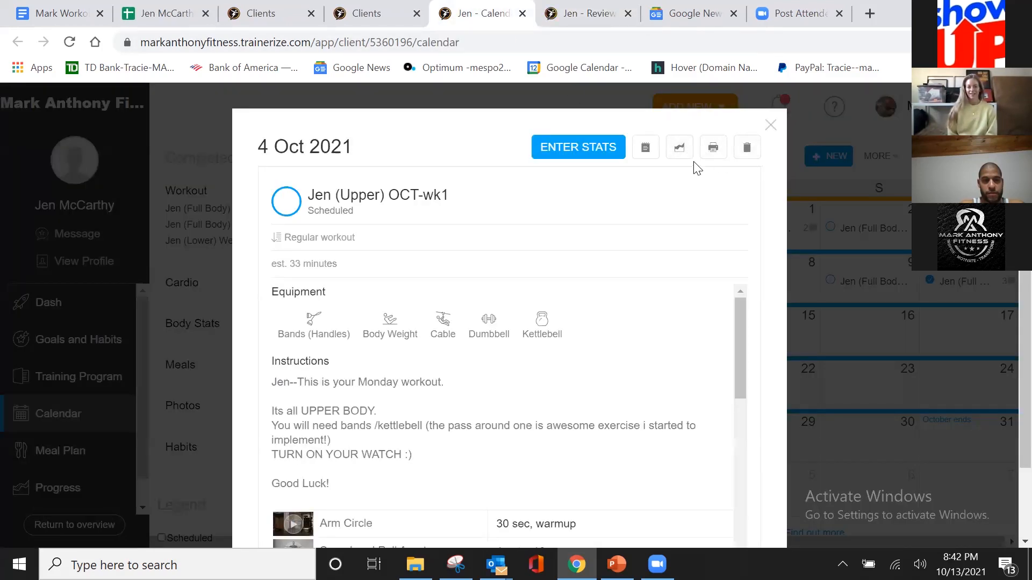
scroll(767, 198, down, 2)
scroll(753, 214, up, 2)
Step: Open the progress review of the Upper OCT-wk1 workout and check its period options
click(679, 148)
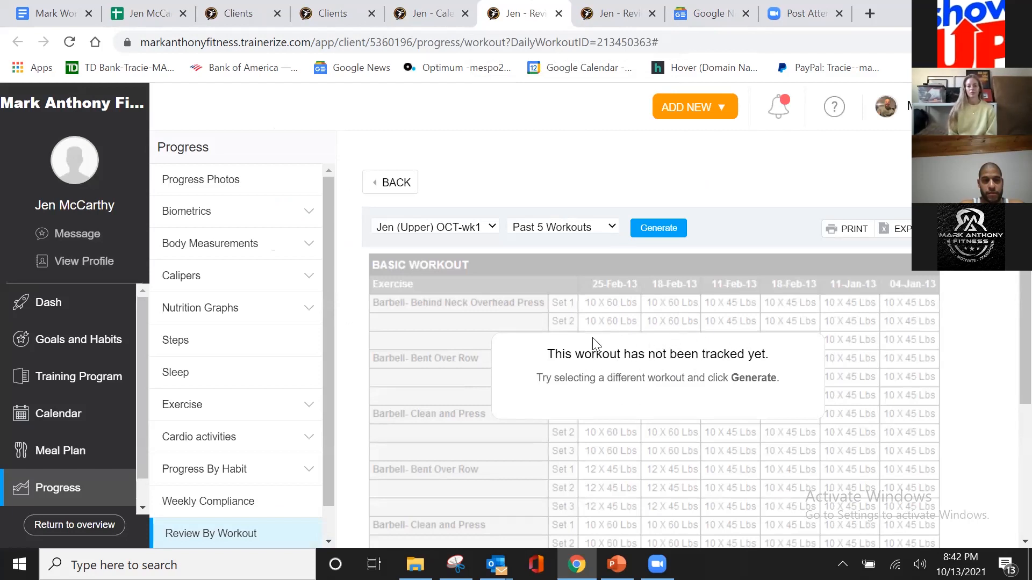
click(612, 231)
click(640, 263)
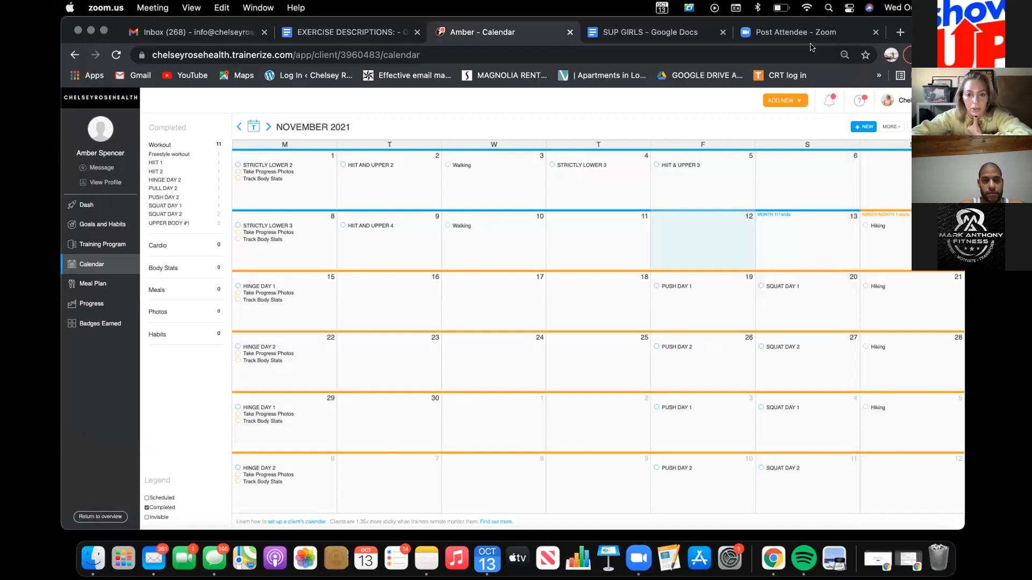
click(894, 253)
click(887, 246)
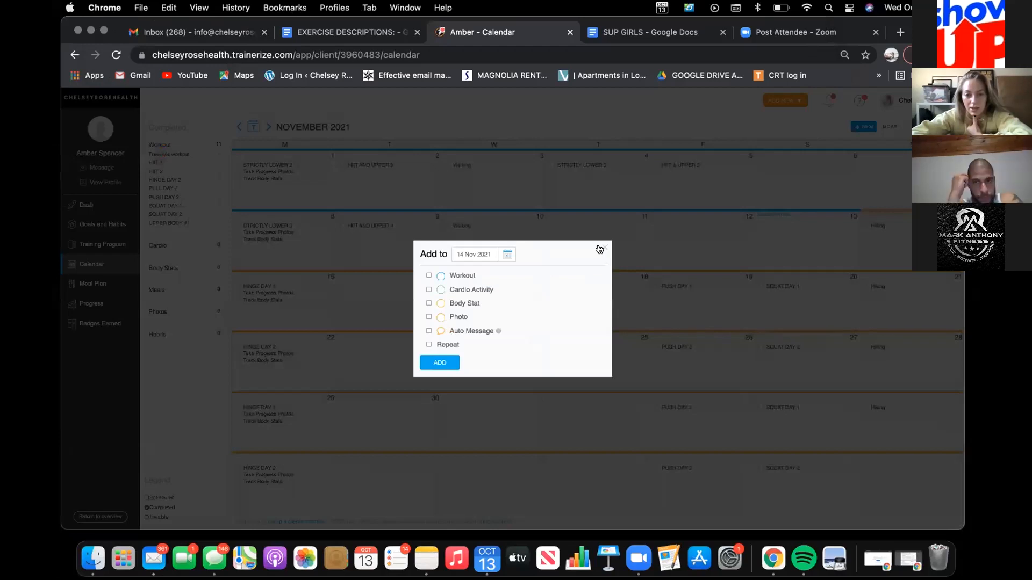
click(601, 248)
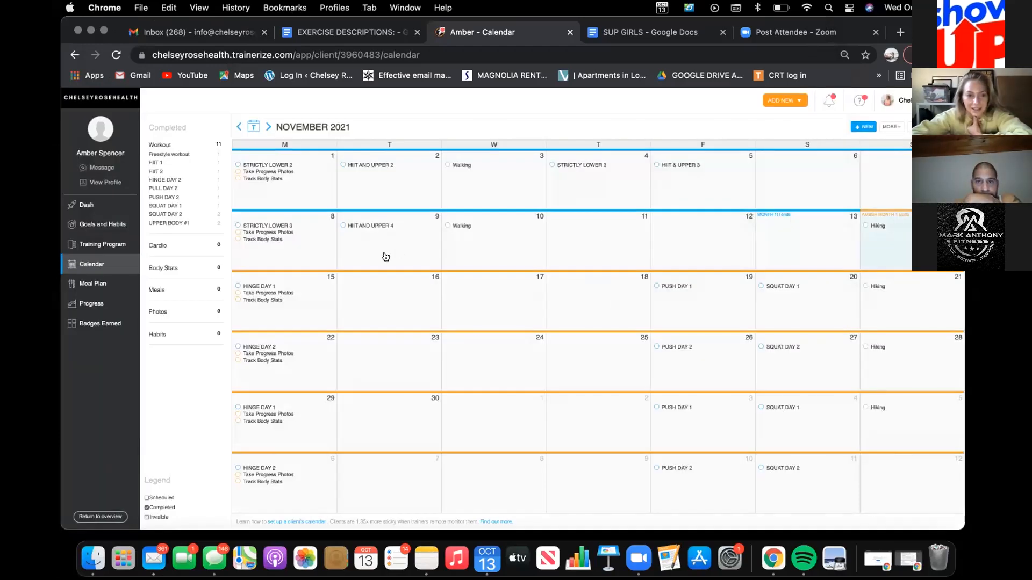
Step: Review the client's profile summary, including the product, personal details, calendar look-ahead and trainer's notes
click(98, 183)
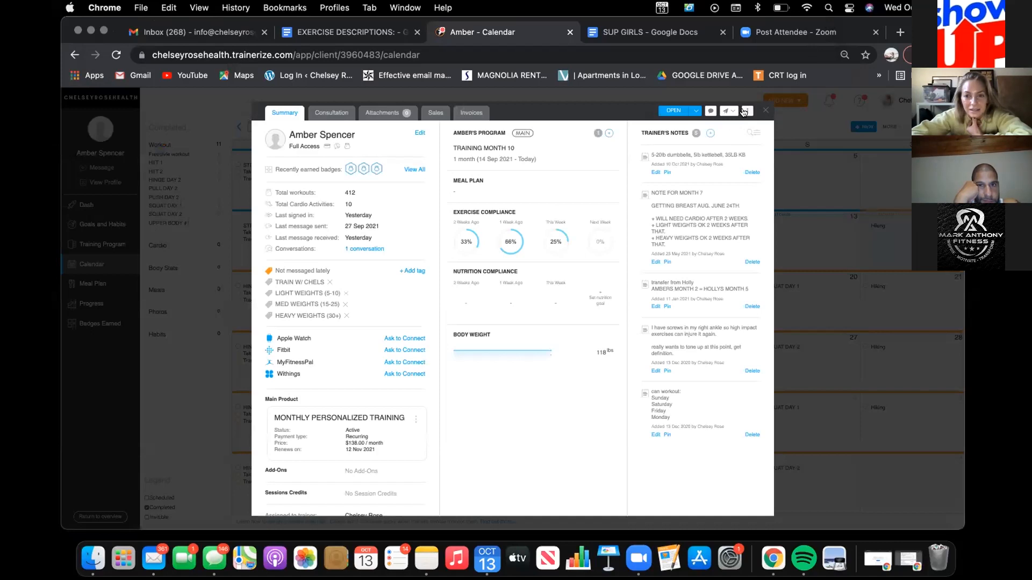
scroll(366, 385, down, 5)
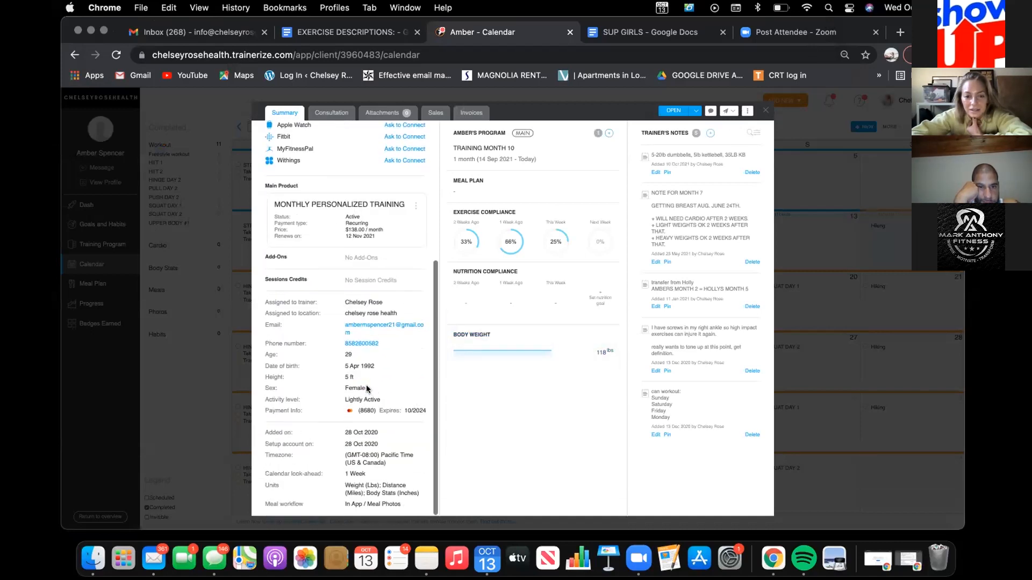
scroll(366, 385, up, 2)
scroll(366, 385, up, 3)
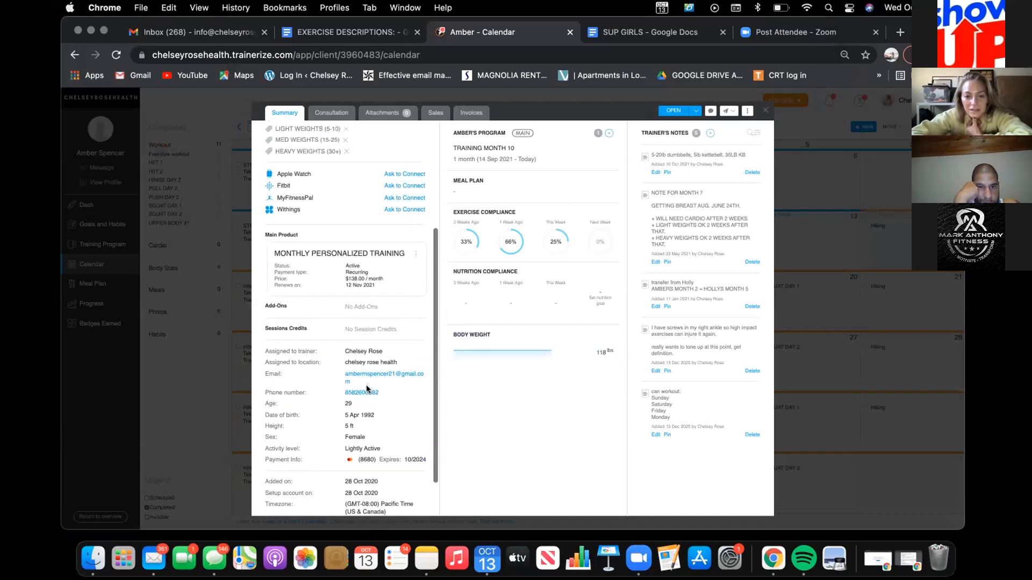
scroll(366, 385, up, 5)
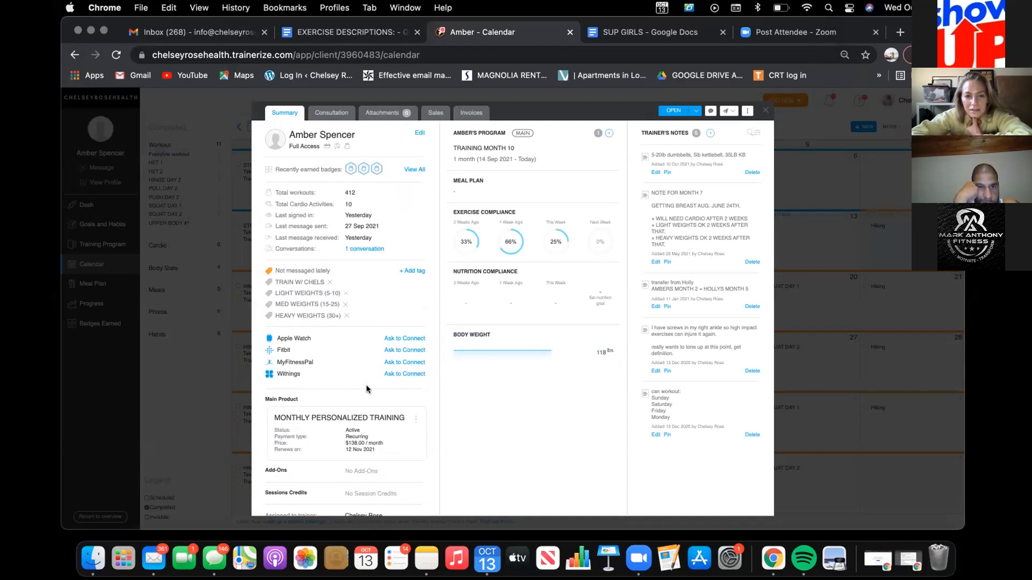
Step: Limit the client's calendar look-ahead to one week ahead and close the profile
click(747, 112)
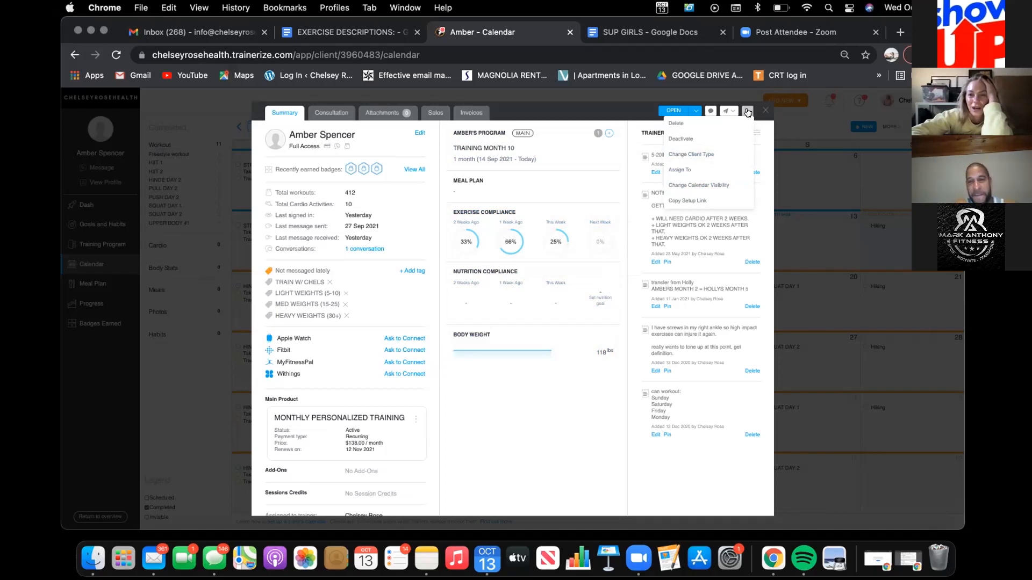
click(695, 188)
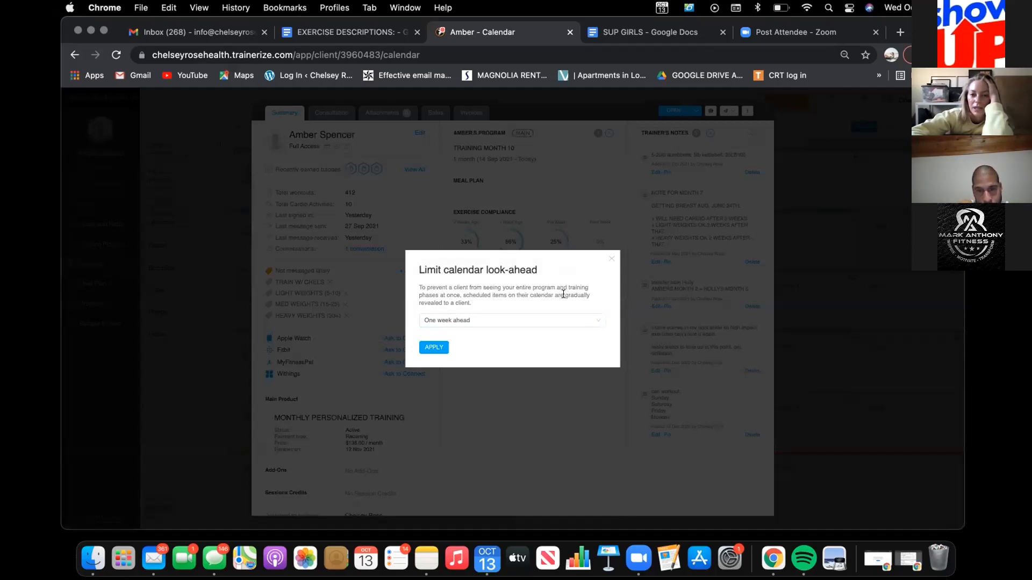
click(588, 320)
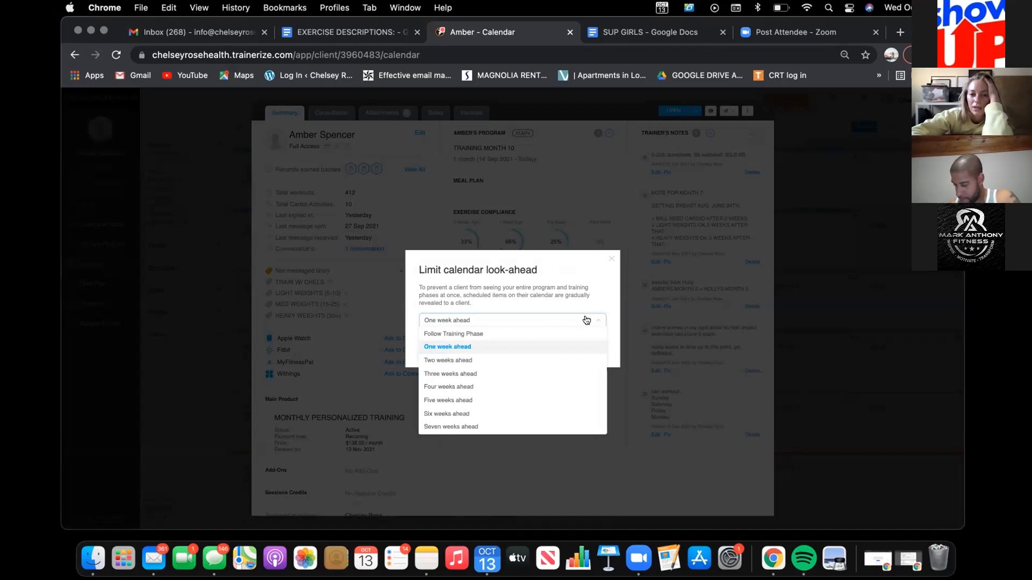
click(461, 346)
click(433, 347)
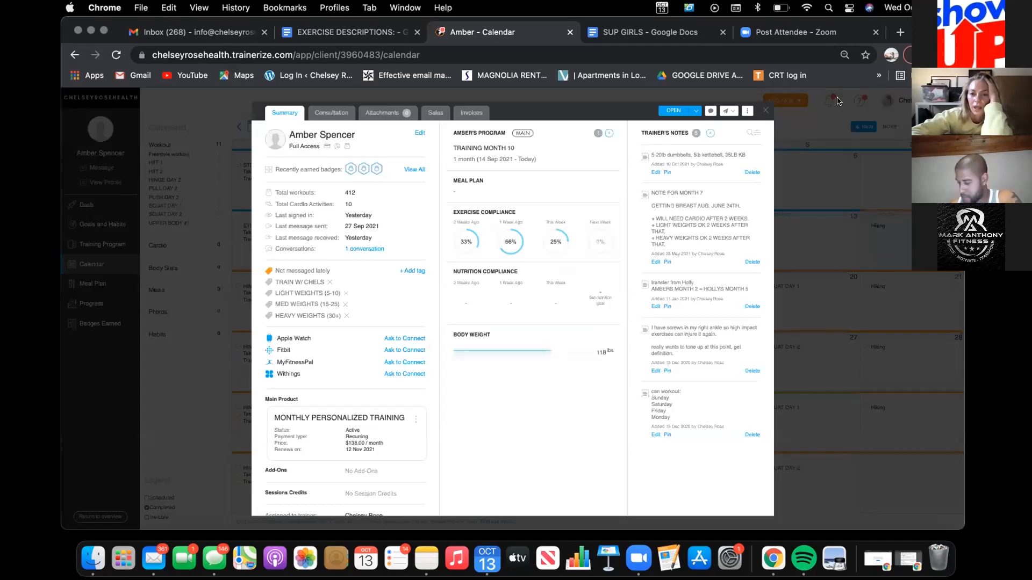
click(764, 112)
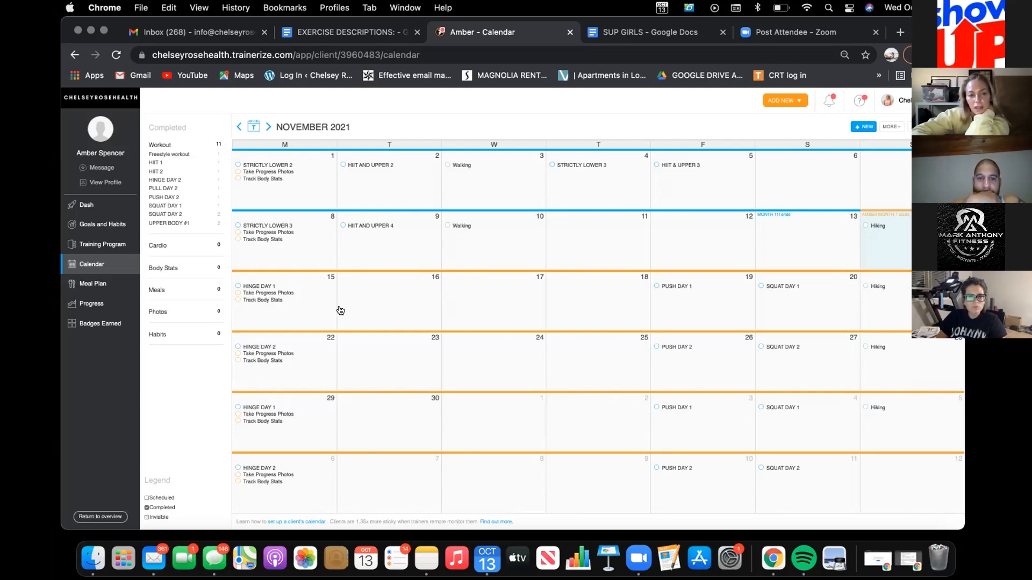
Step: In the Month 1 training phase starting 14 Nov 2021, customize the 29 Nov 2021 progression of HINGE DAY 1 and save it
click(102, 245)
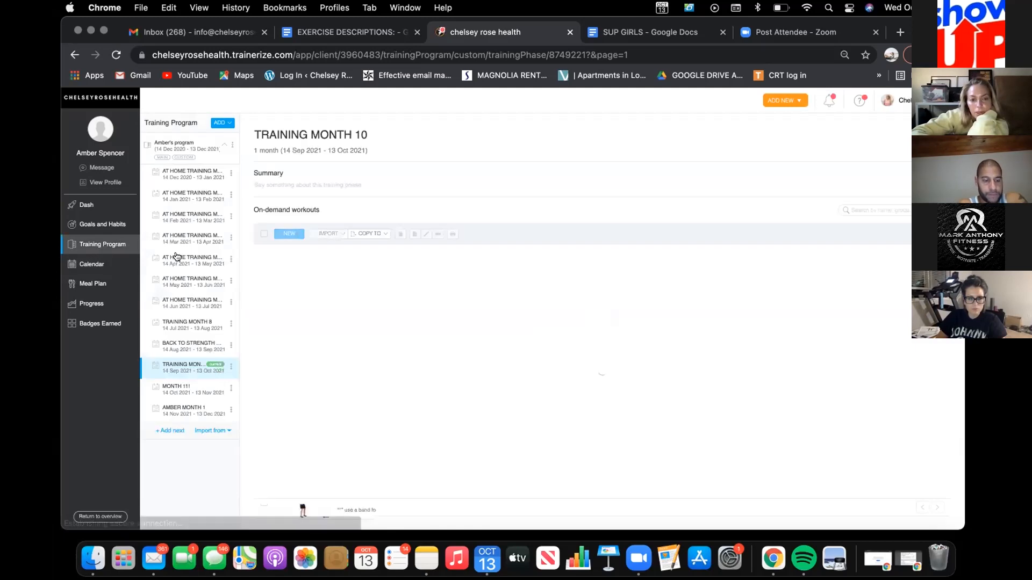
click(173, 405)
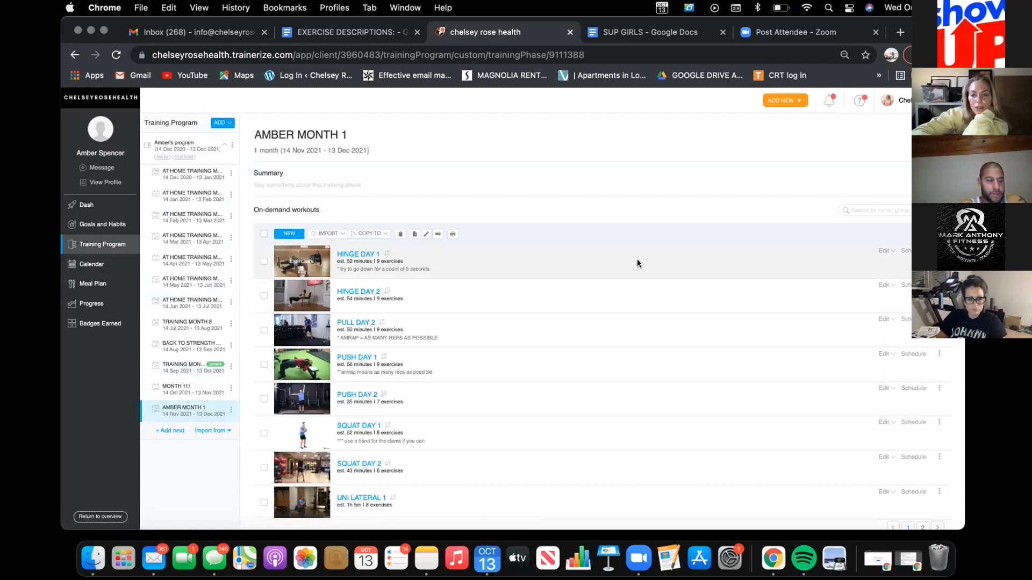
click(885, 248)
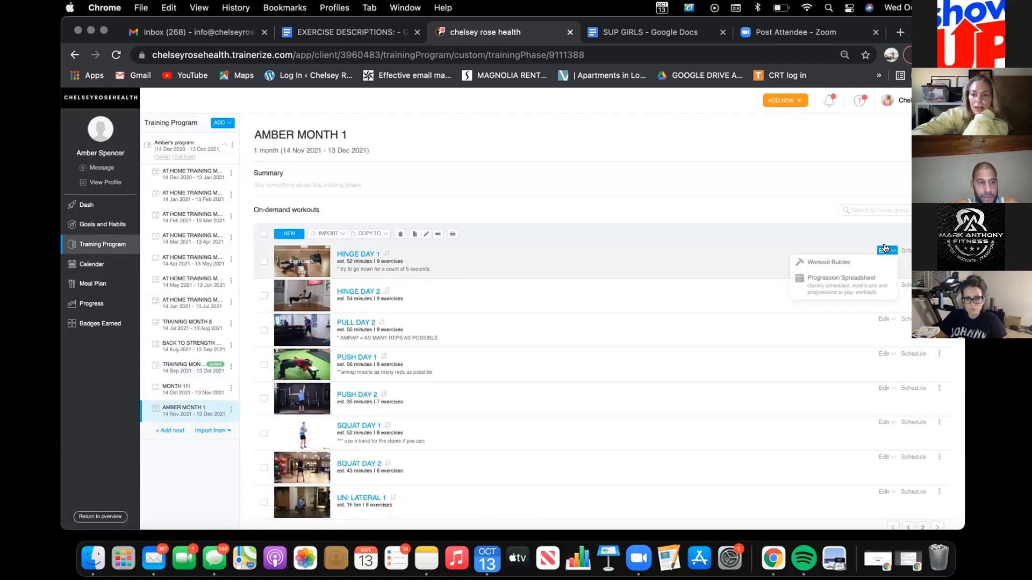
click(849, 282)
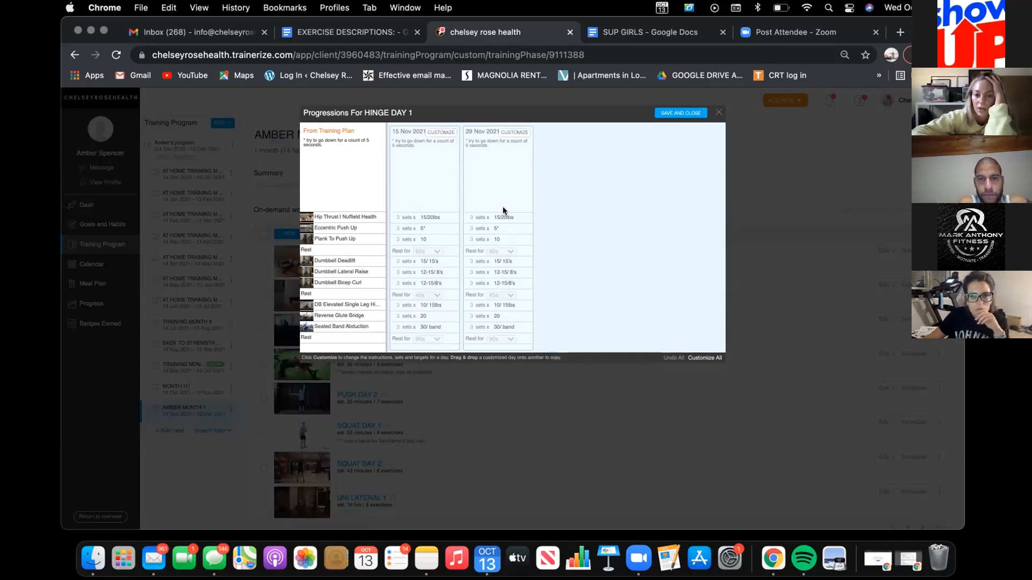
click(514, 133)
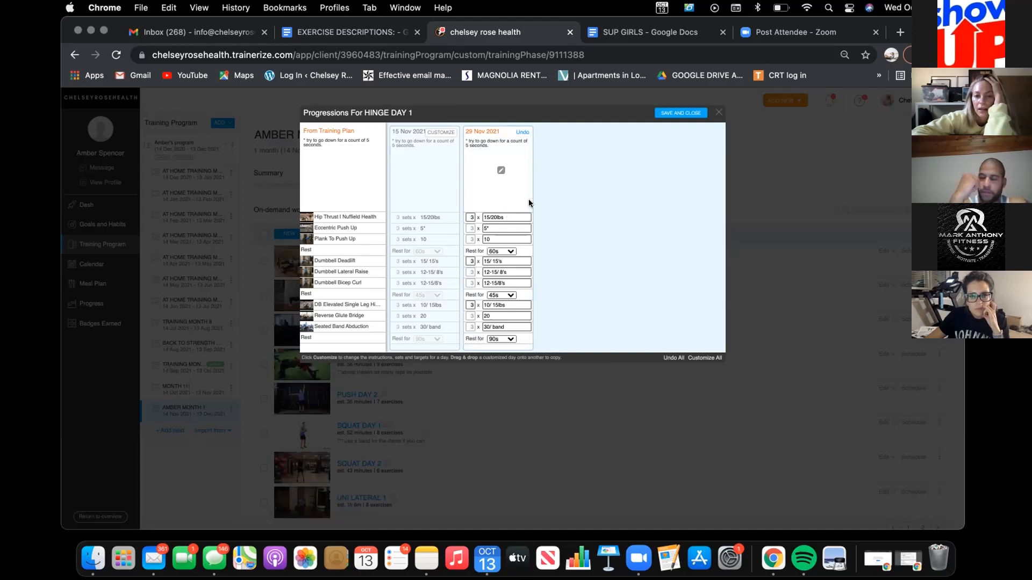
click(679, 114)
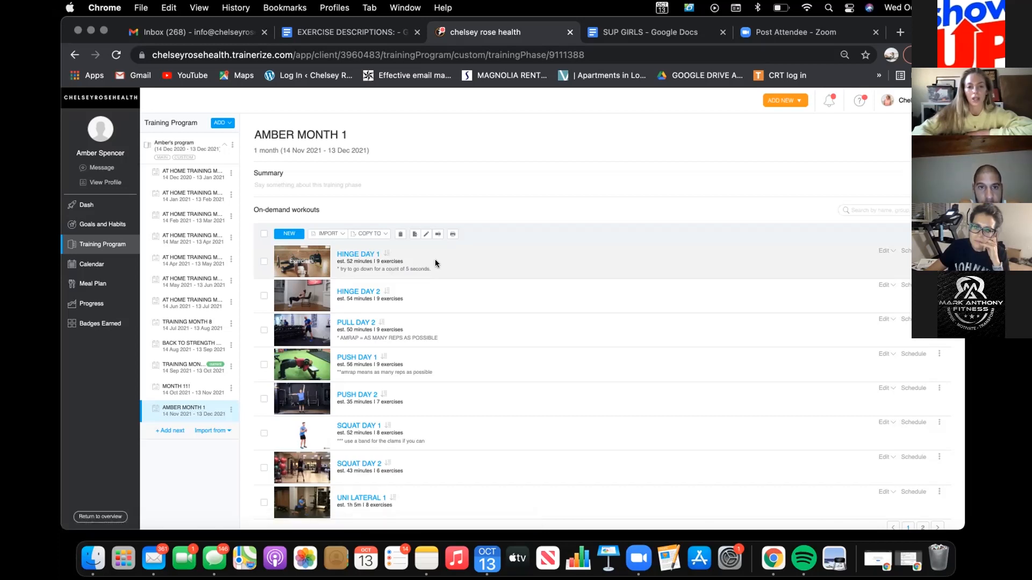
Step: Start an auto message on the client's calendar for 14 Oct 2021
click(93, 265)
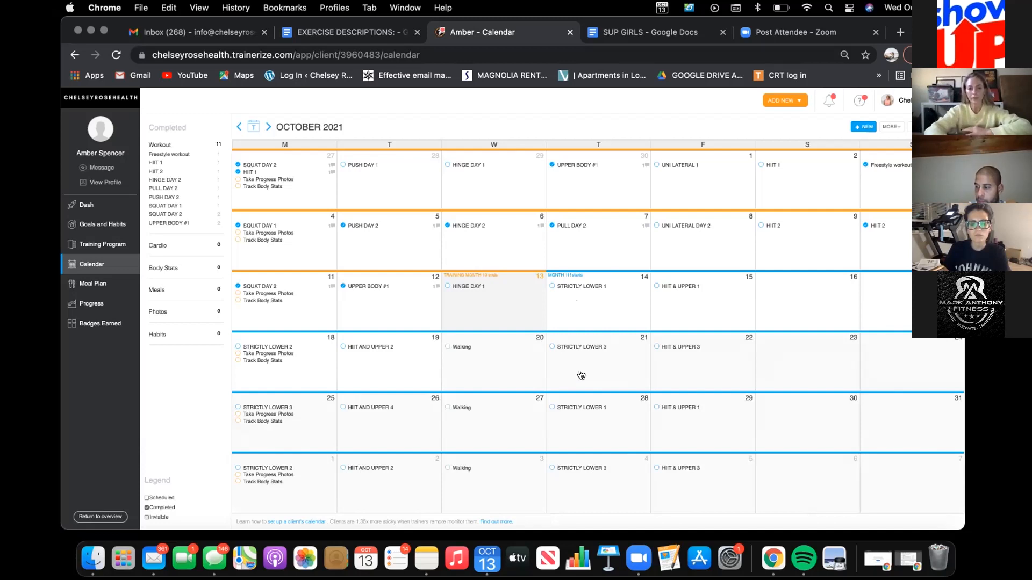
click(578, 310)
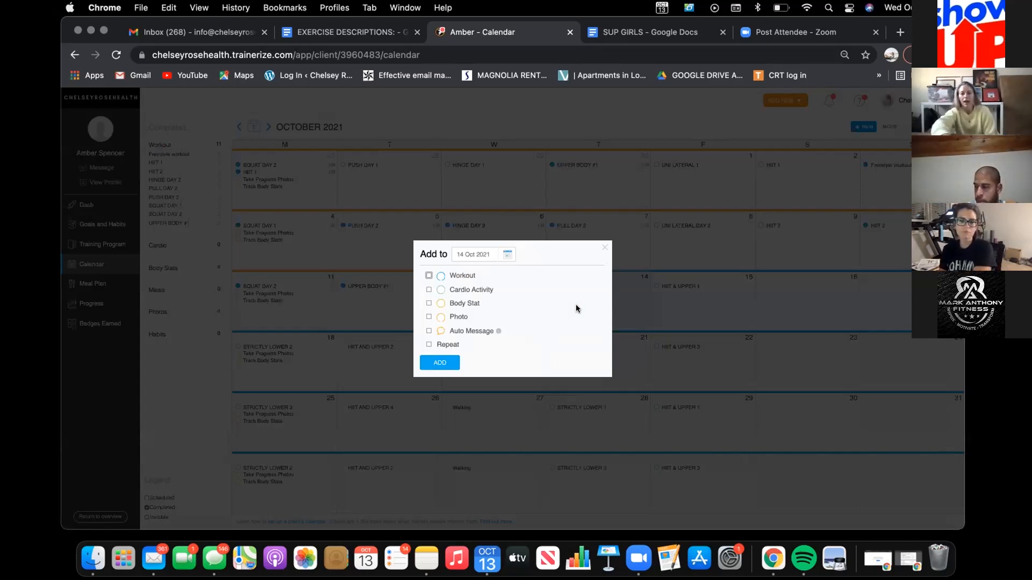
click(429, 330)
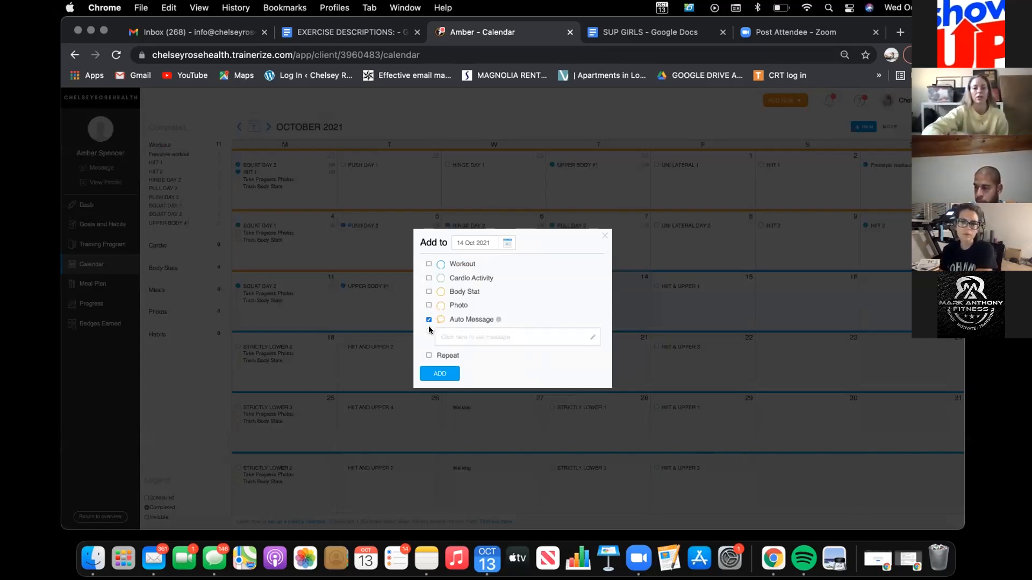
click(466, 335)
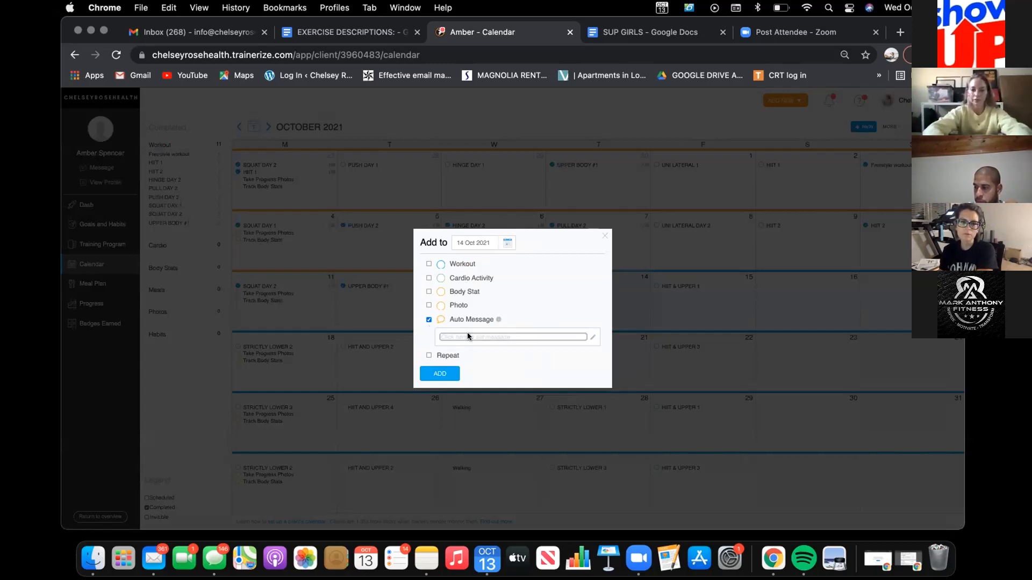
Step: Name the message sequence "new plan" and set its sending time to 7:00 AM in the client's local time
click(427, 207)
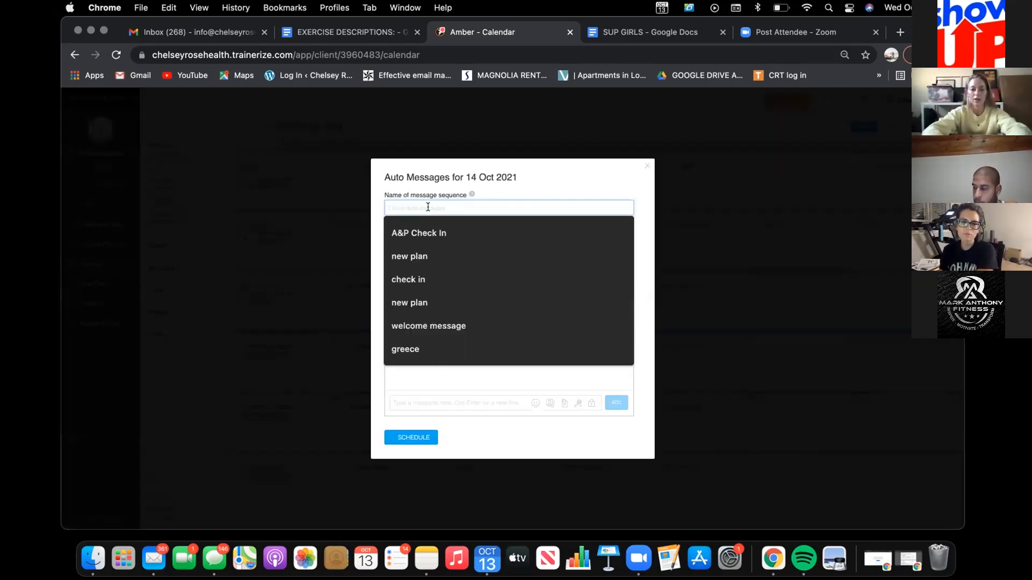
text(new plan)
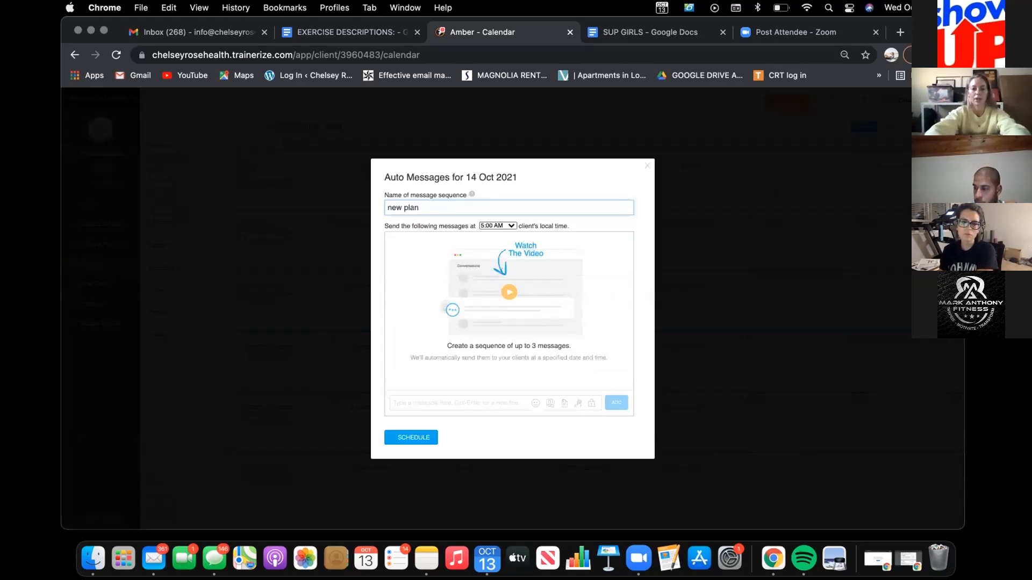
click(505, 226)
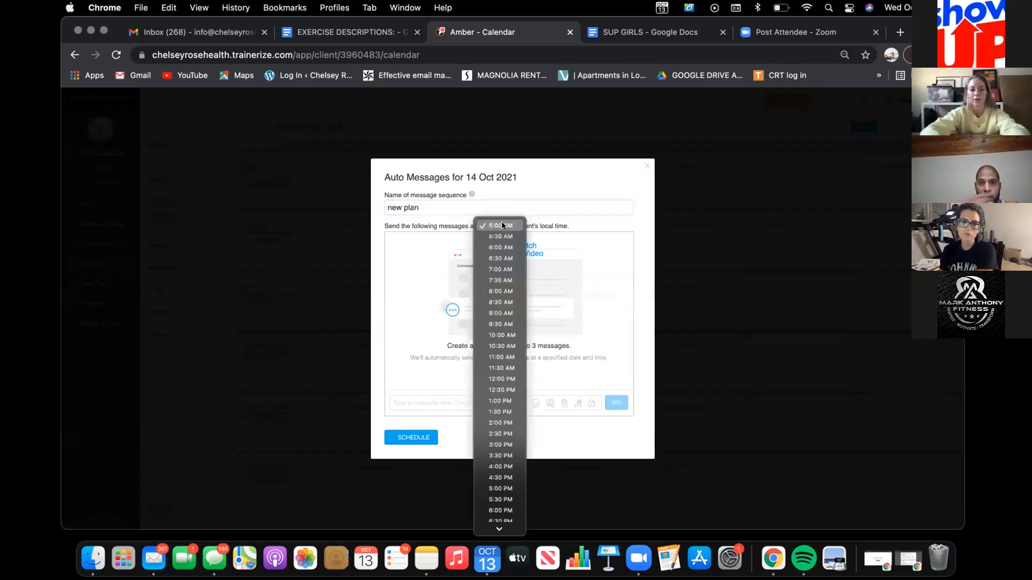
click(504, 268)
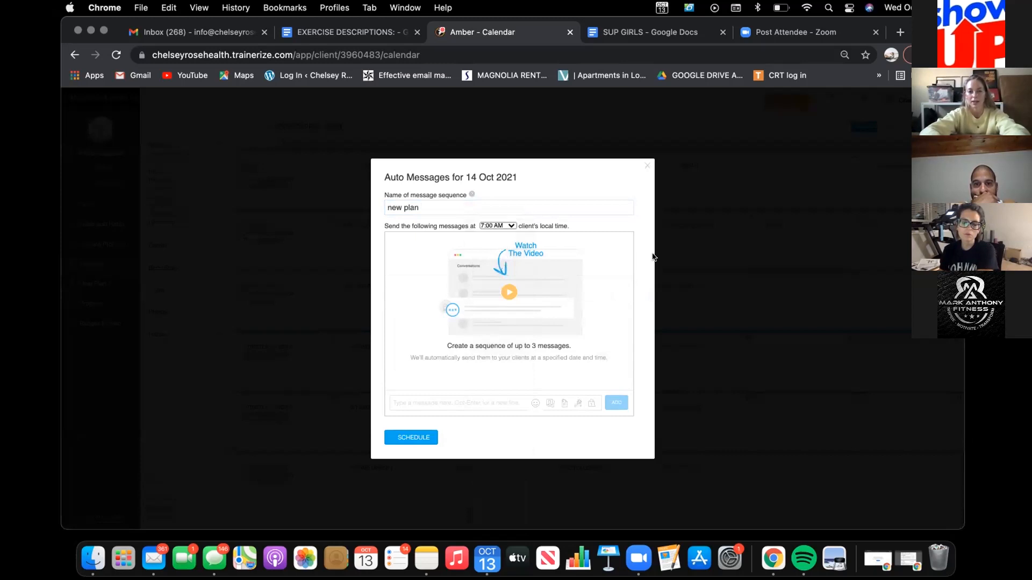
Step: Add a first message to the sequence greeting the client by first name, followed by "today is the start of your new plan!"
click(459, 399)
text(hi amber)
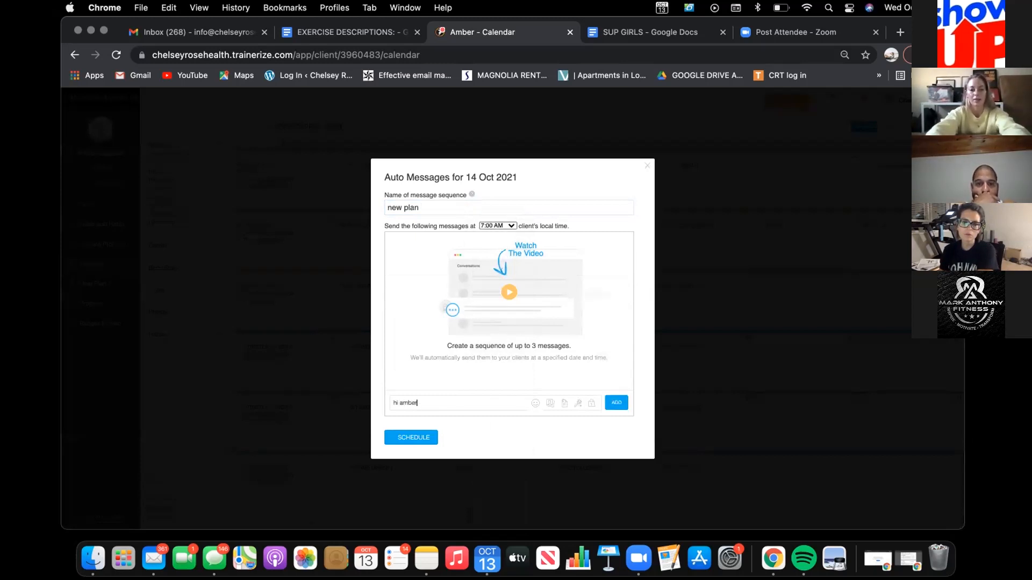
text(! tod)
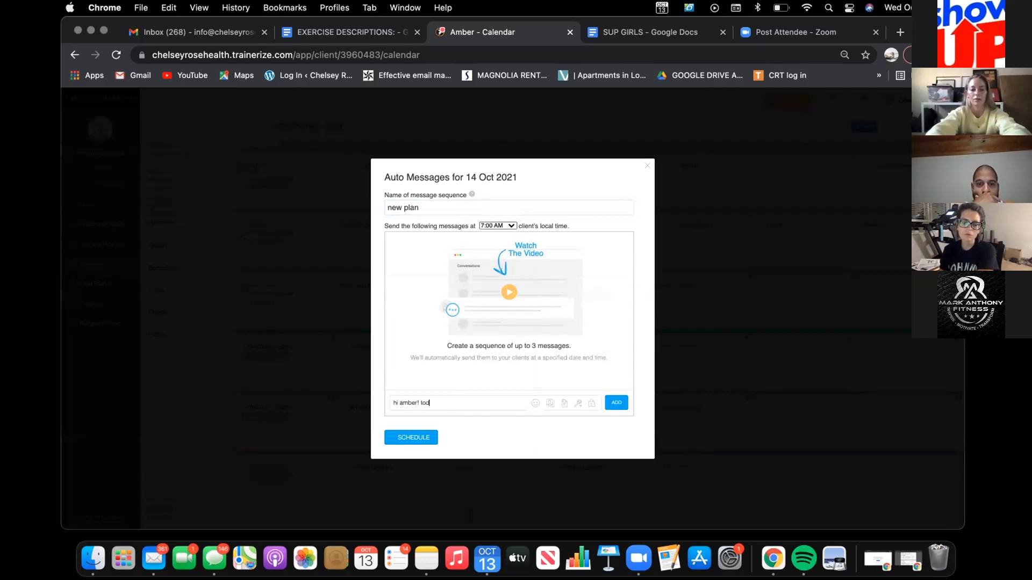
text(ay is the start of your new plan)
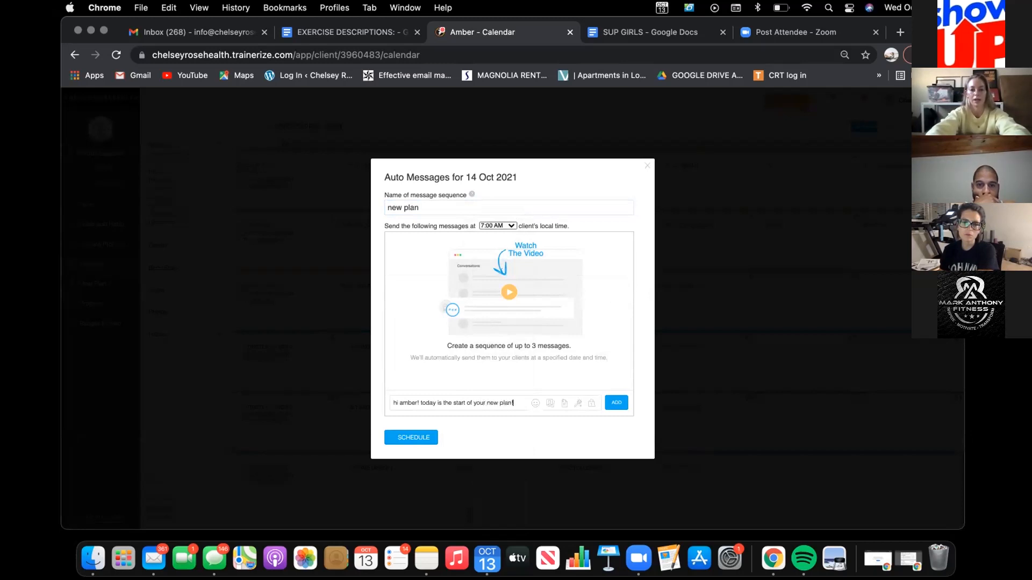
text(!)
key(Return)
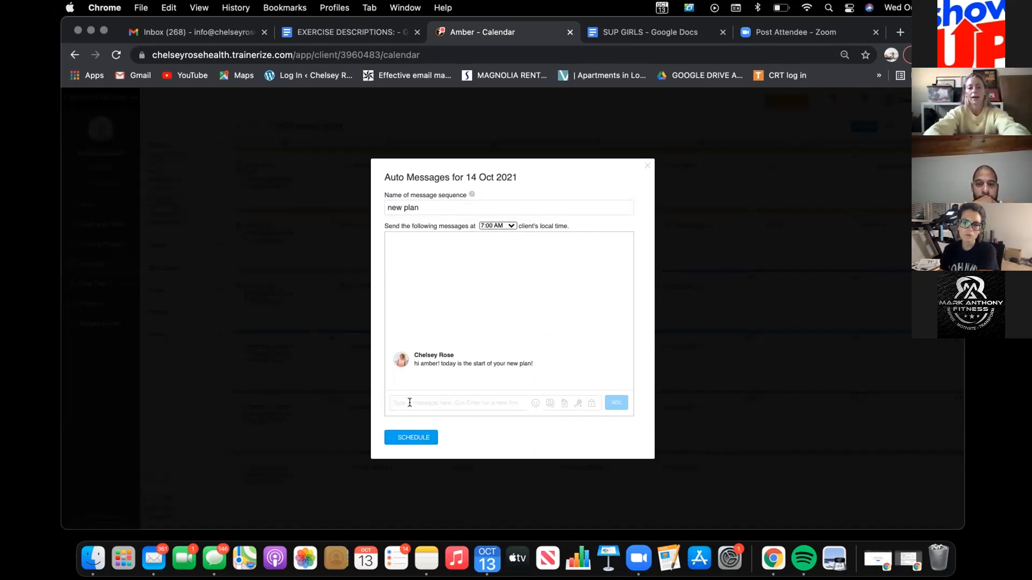
Step: Add a second message to the sequence reading "let me know if you have any questions!"
text(let me k)
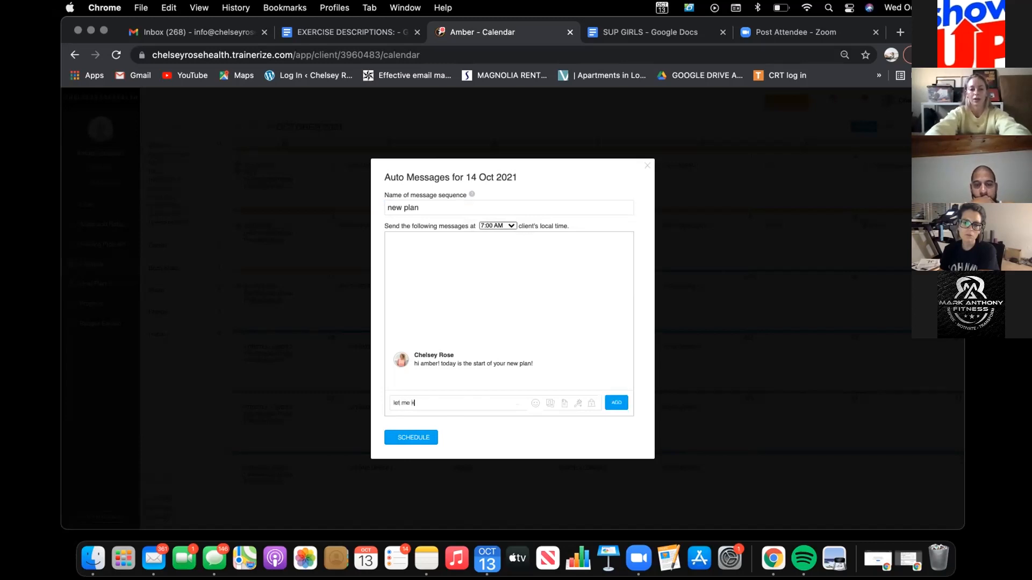
text(now if you have any ques)
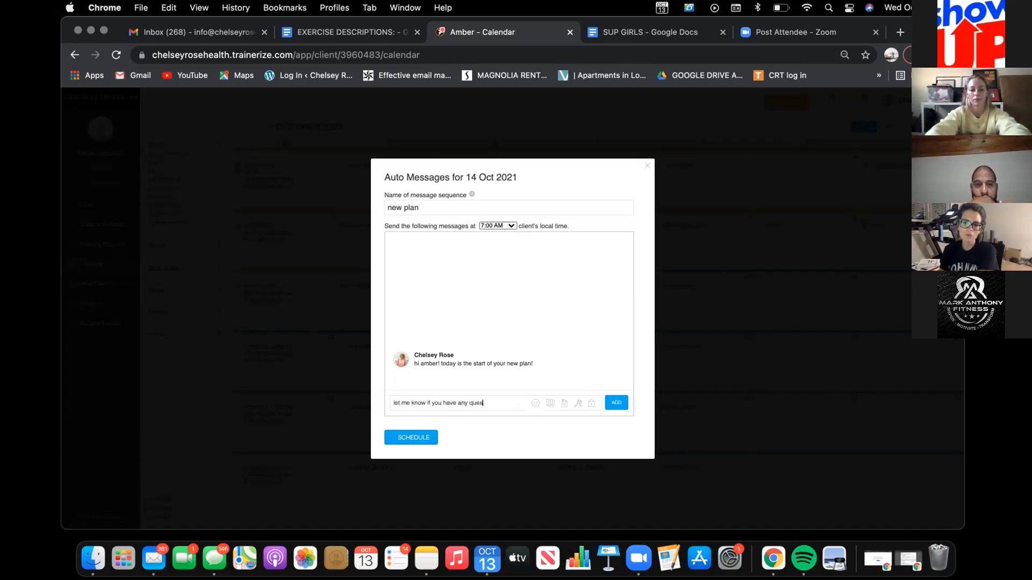
text(tions!)
key(Return)
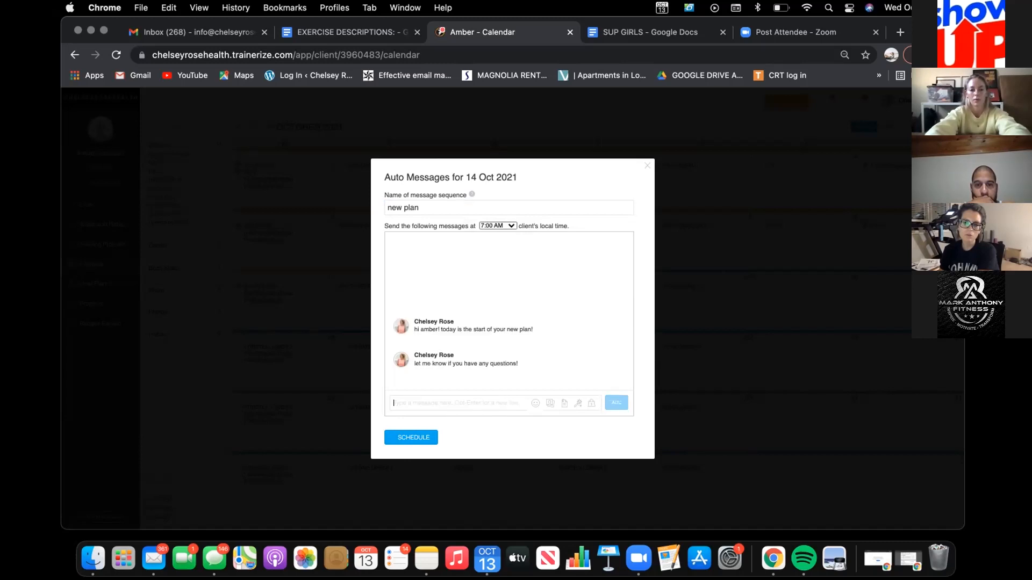
Step: Schedule the "new plan" sequence, add it to the client's calendar for 14 Oct 2021, and review the saved auto message
click(416, 438)
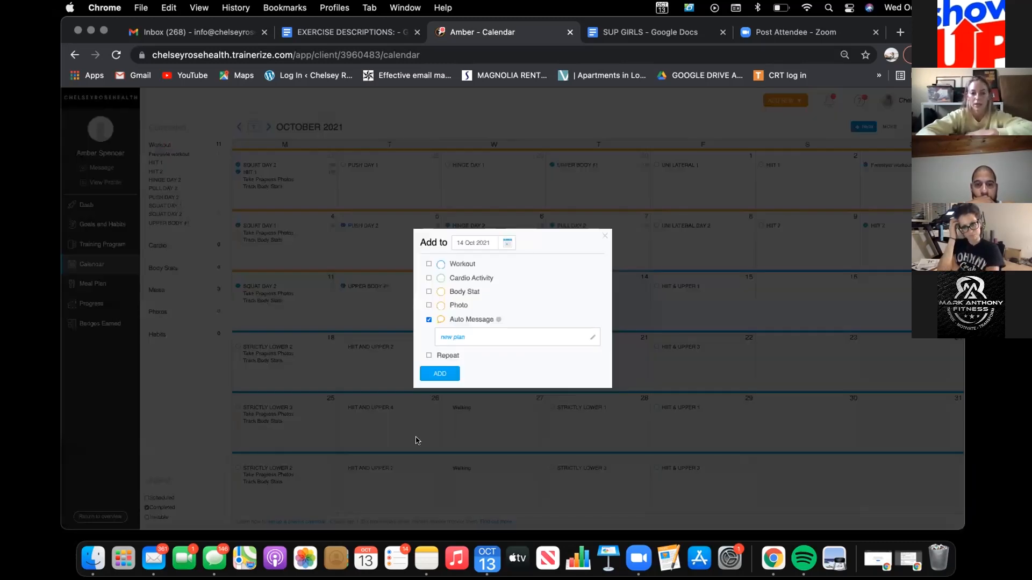
click(424, 374)
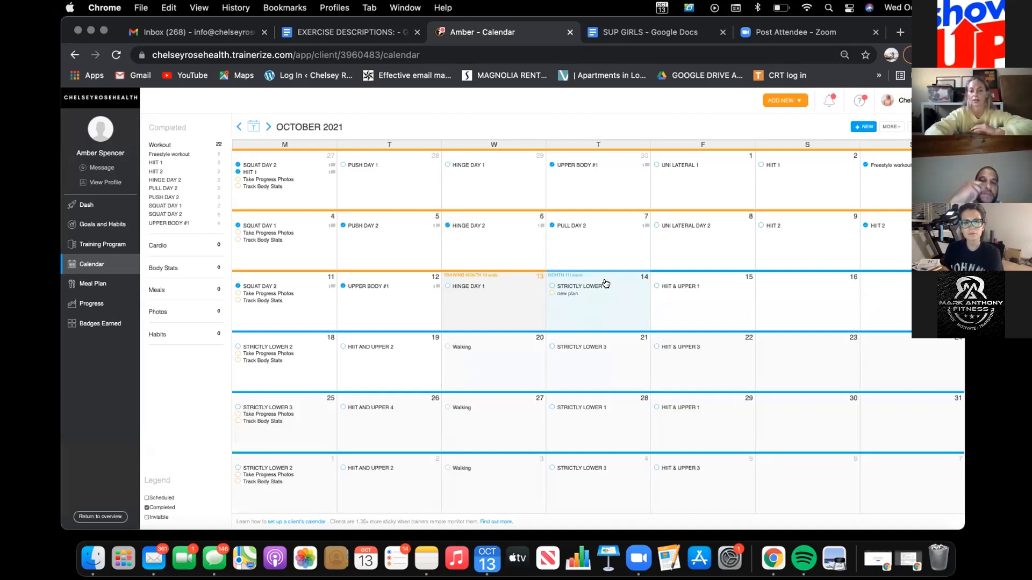
click(571, 296)
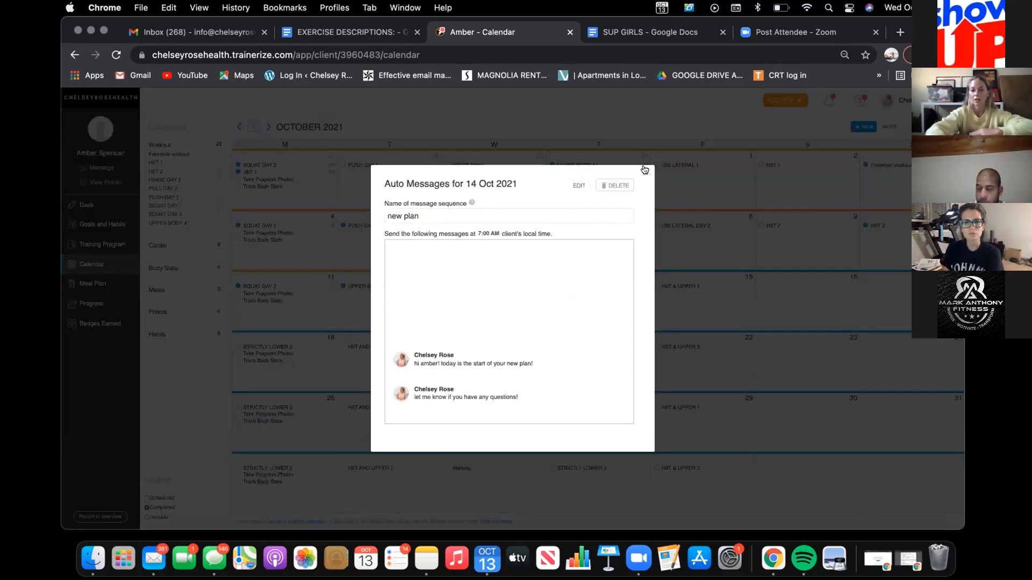
click(644, 170)
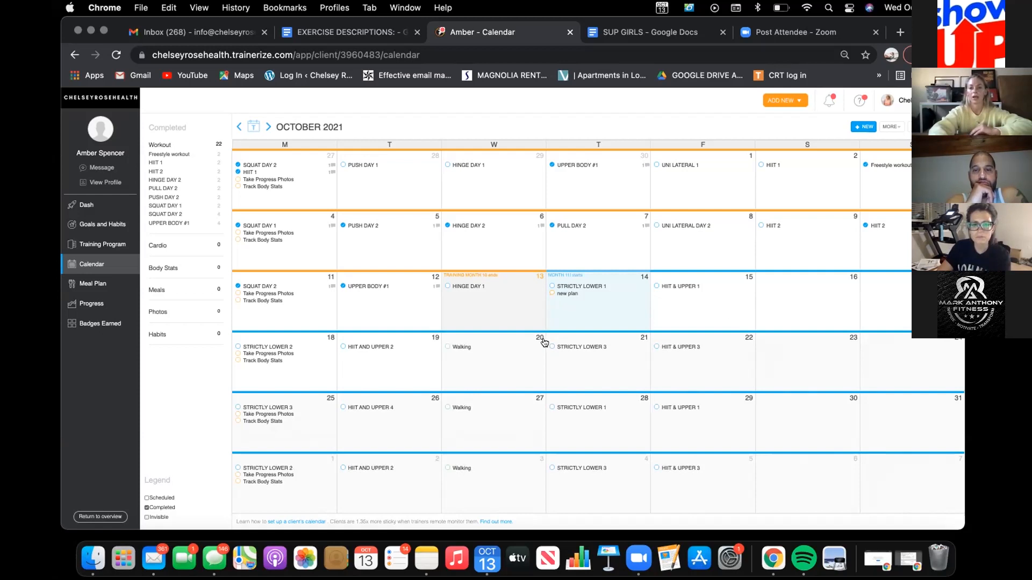
click(791, 291)
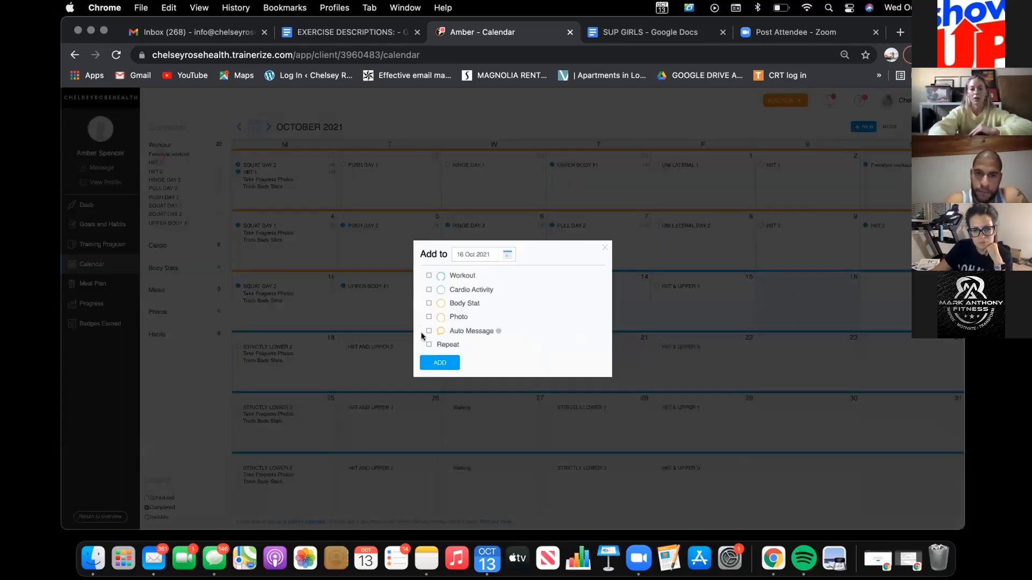
click(428, 331)
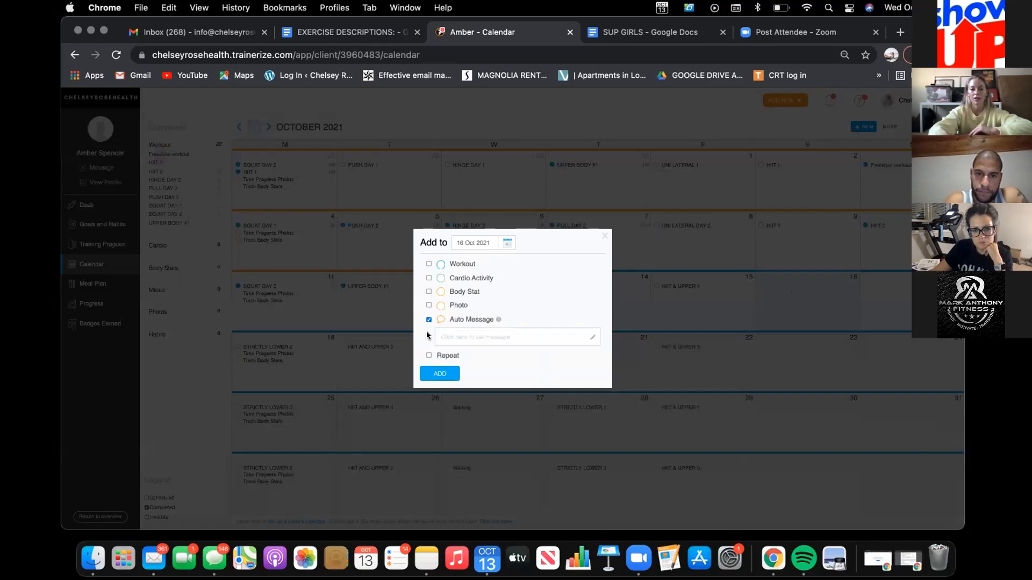
click(602, 237)
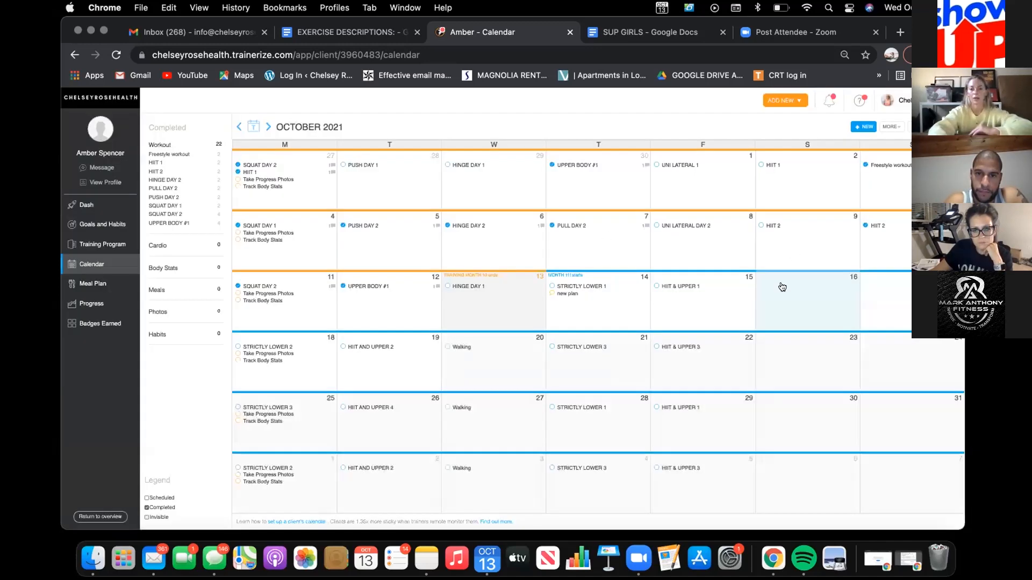
Step: Start an auto message for 15 Oct 2021 named "group class" with a sending time of 7:00 AM in the client's local time
click(686, 295)
click(428, 331)
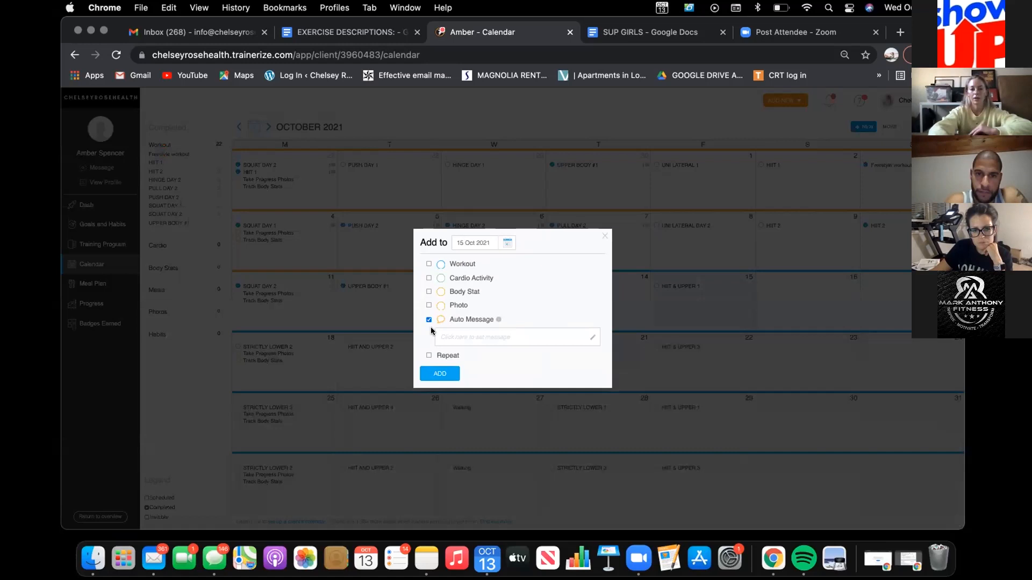
click(459, 338)
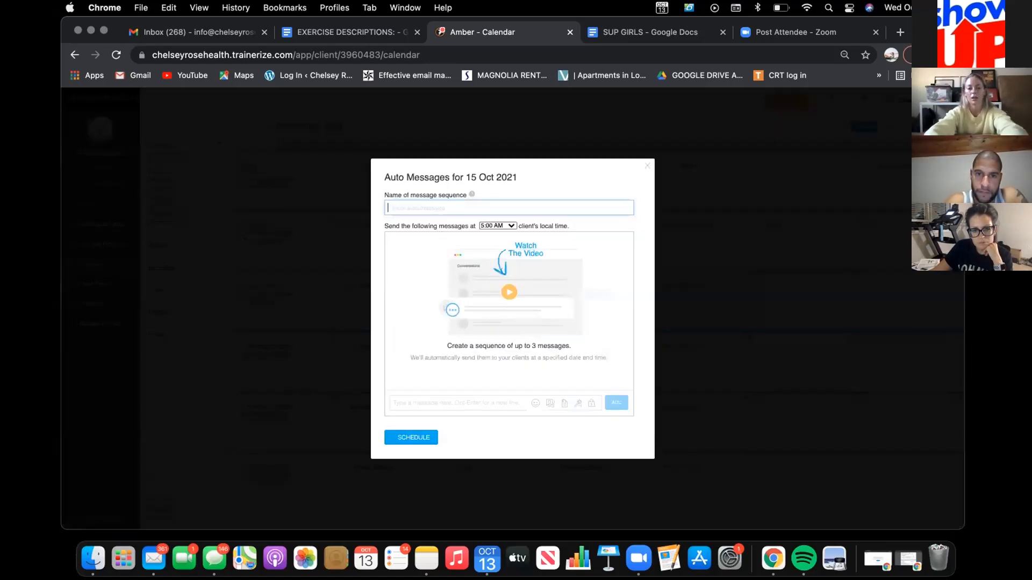
text(group class)
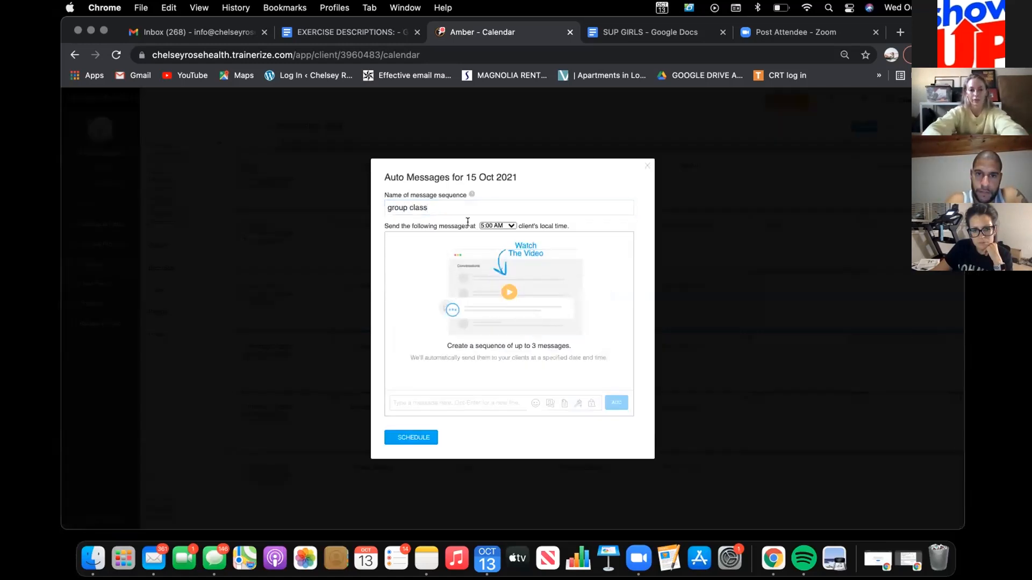
click(497, 226)
click(500, 270)
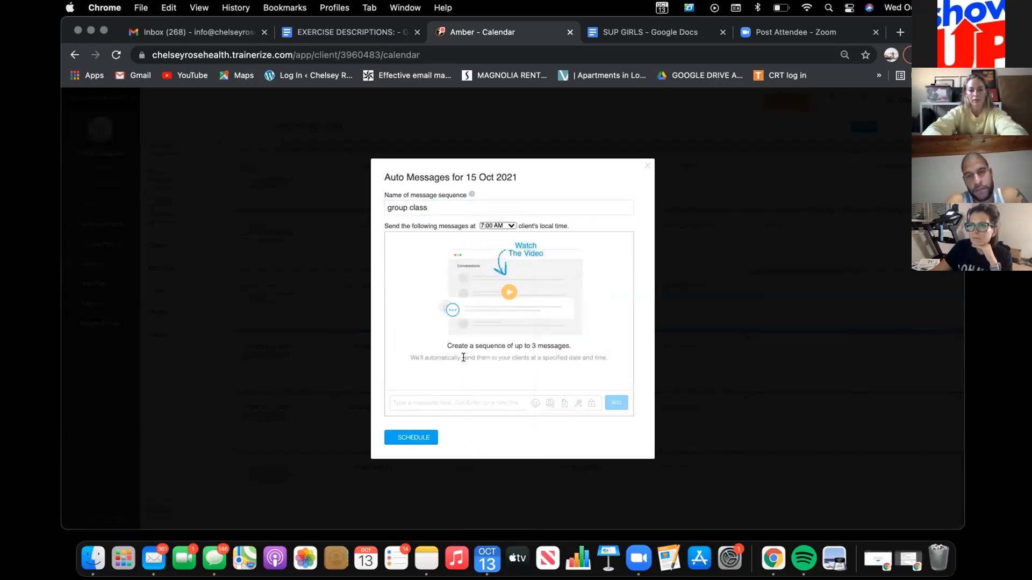
Step: Add a message greeting the client by first name, followed by "I just wanted to remind you that I teach group class at 8:00am every sat!"
click(449, 400)
text(hey amber! I )
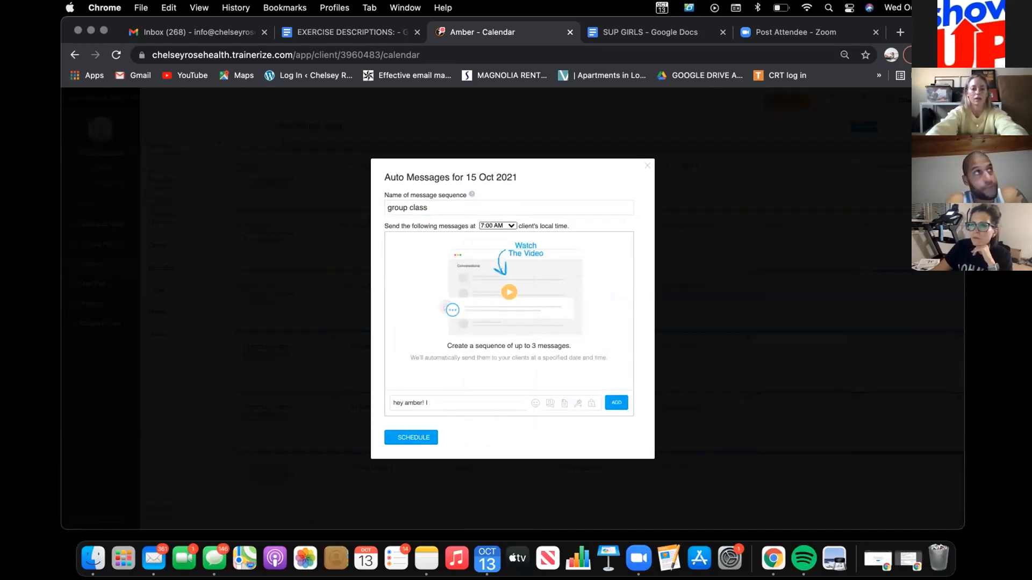
text(just)
key(BackSpace)
key(BackSpace)
key(BackSpace)
key(BackSpace)
text(just wanted to rem)
text(ind you that w)
text( teach group cla)
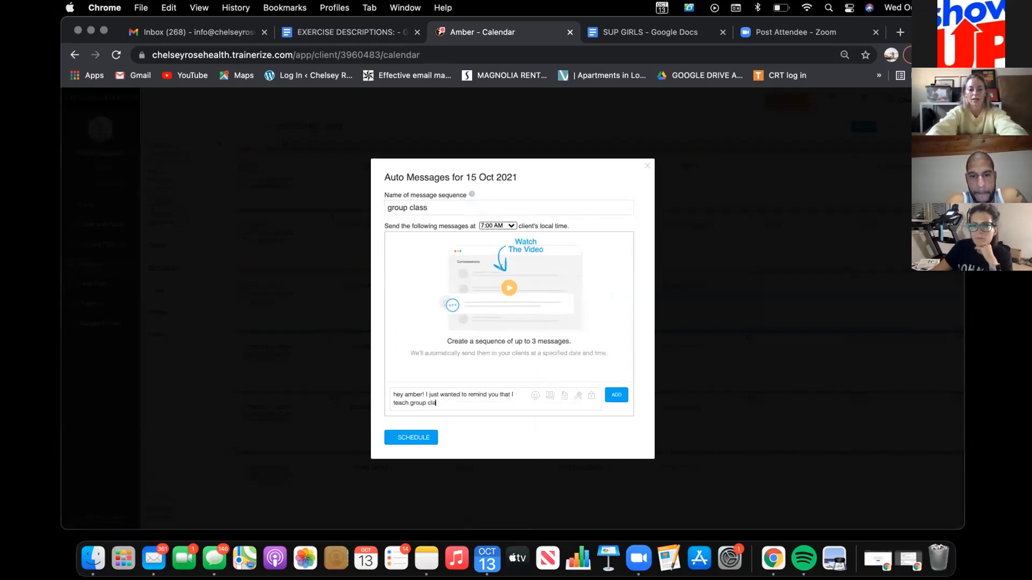
text(ss at 8)
text(:00am every sat!)
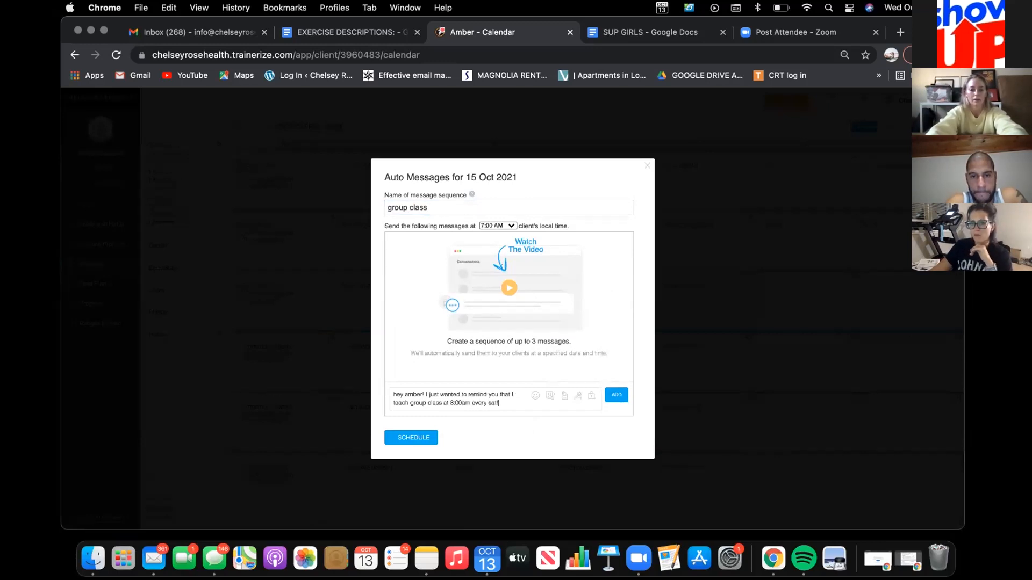
text( eou)
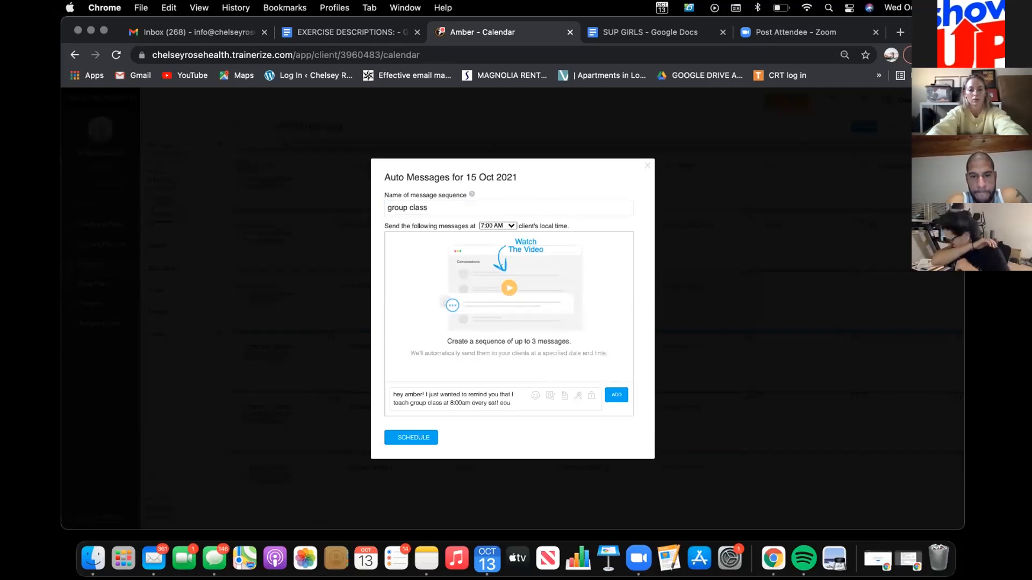
key(BackSpace)
key(BackSpace)
key(Return)
Step: Add a second message to the group class sequence reading "Would love to see you tomorrow!"
text(Would lvoe to)
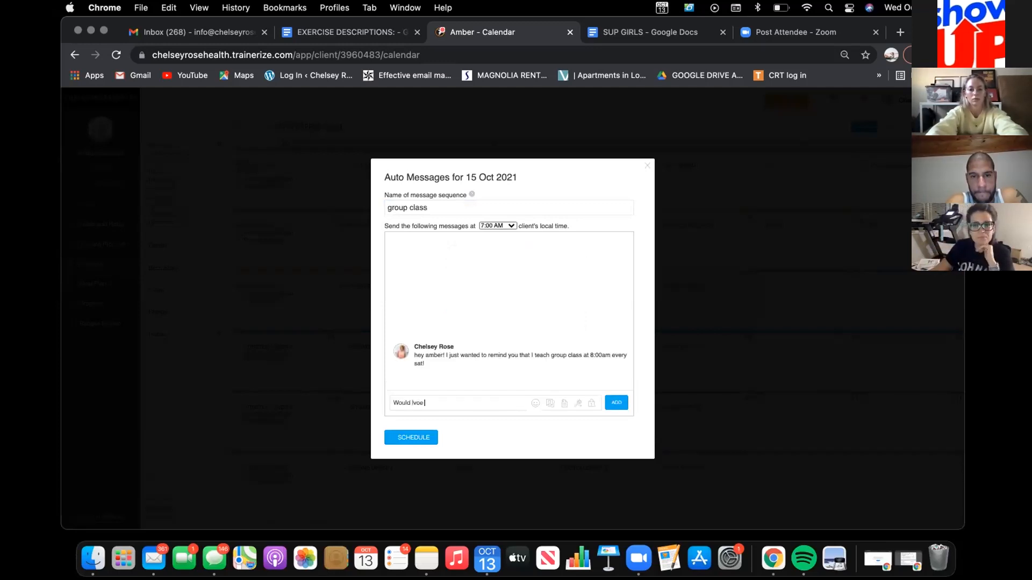
key(BackSpace)
key(BackSpace)
key(BackSpace)
text(ove to see you tomorrow!)
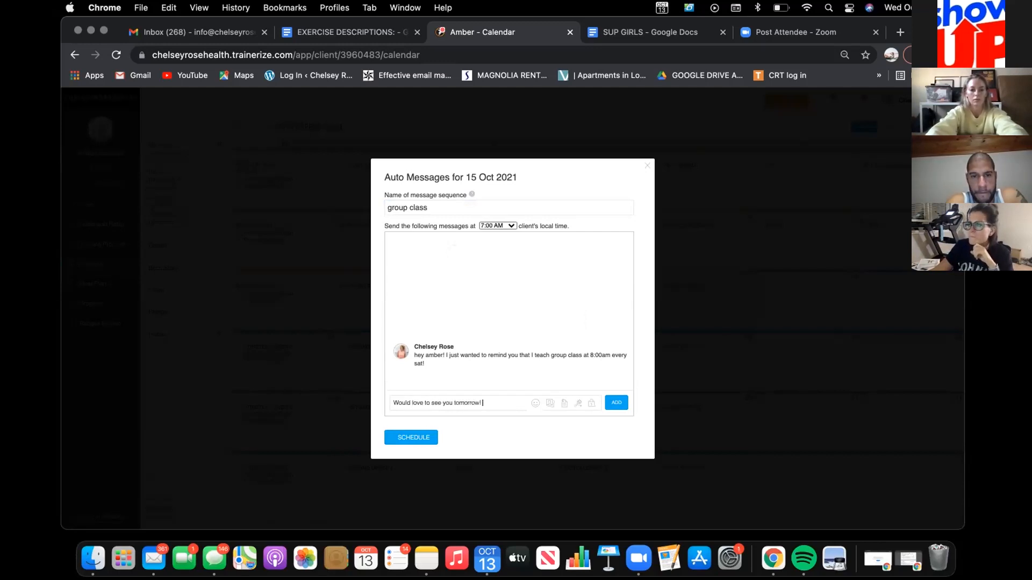
key(Return)
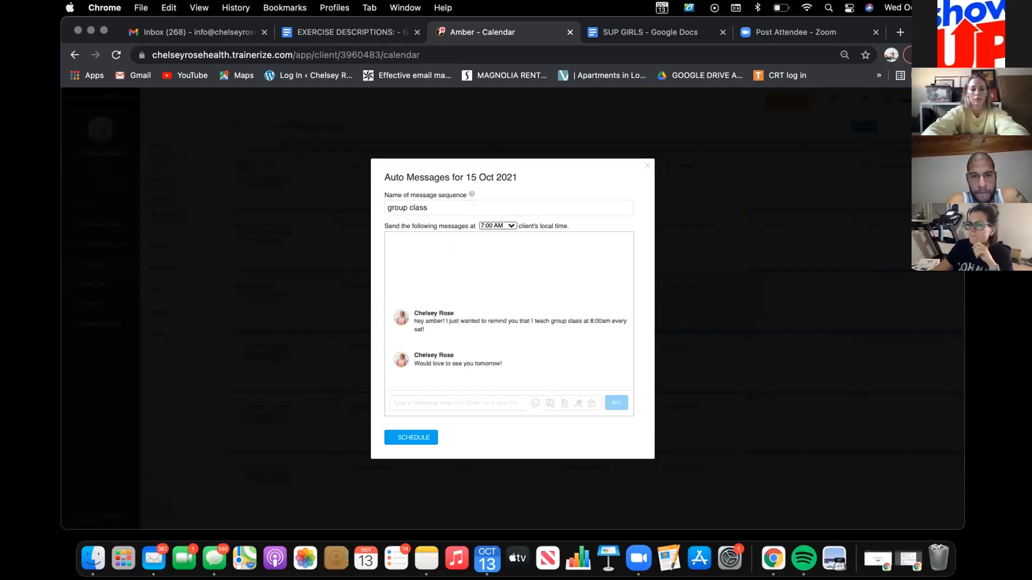
Step: Schedule the "group class" sequence and add it to the calendar, repeating weekly on Friday for 4 weeks
click(427, 434)
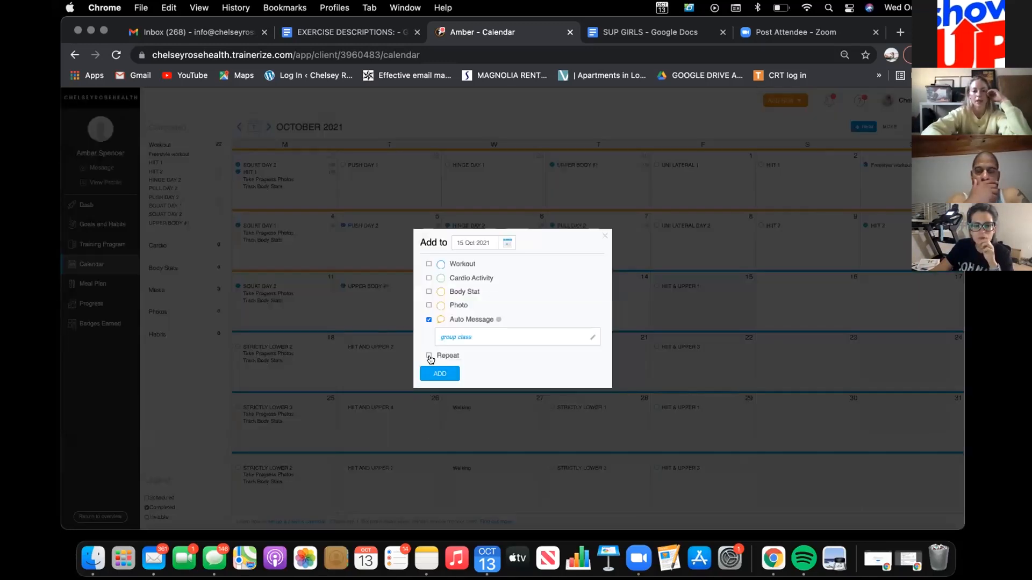
click(480, 375)
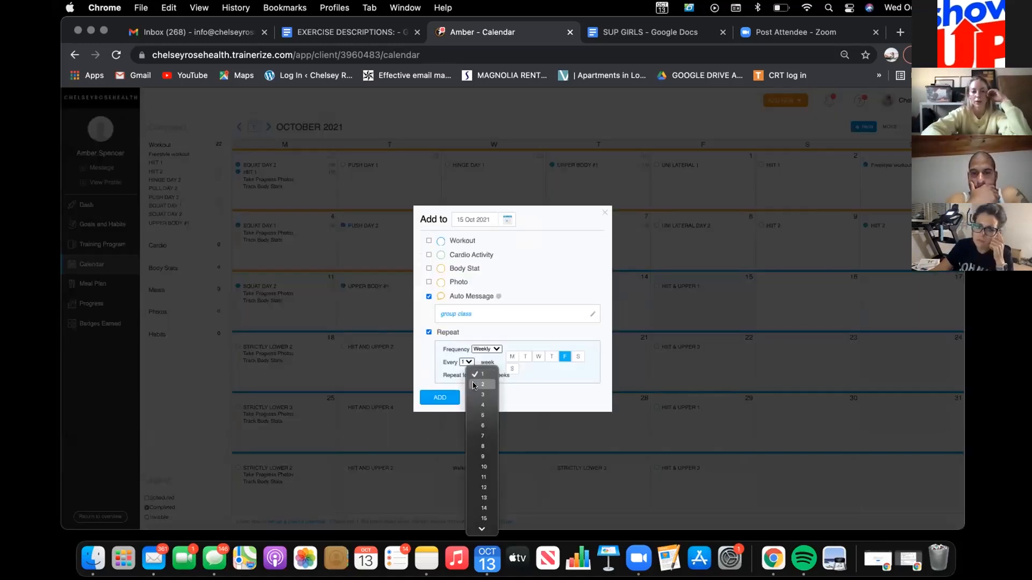
click(480, 406)
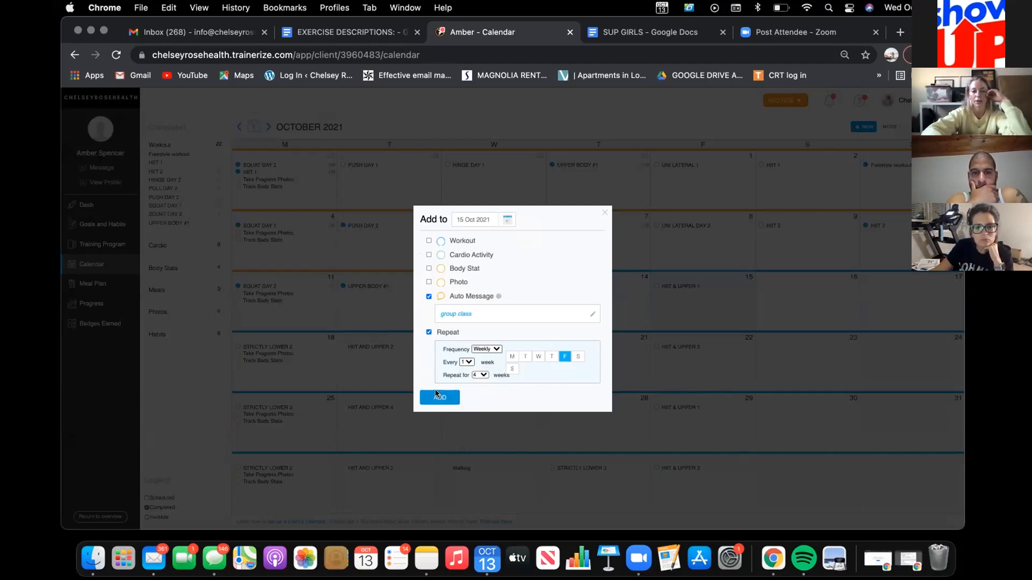
click(436, 395)
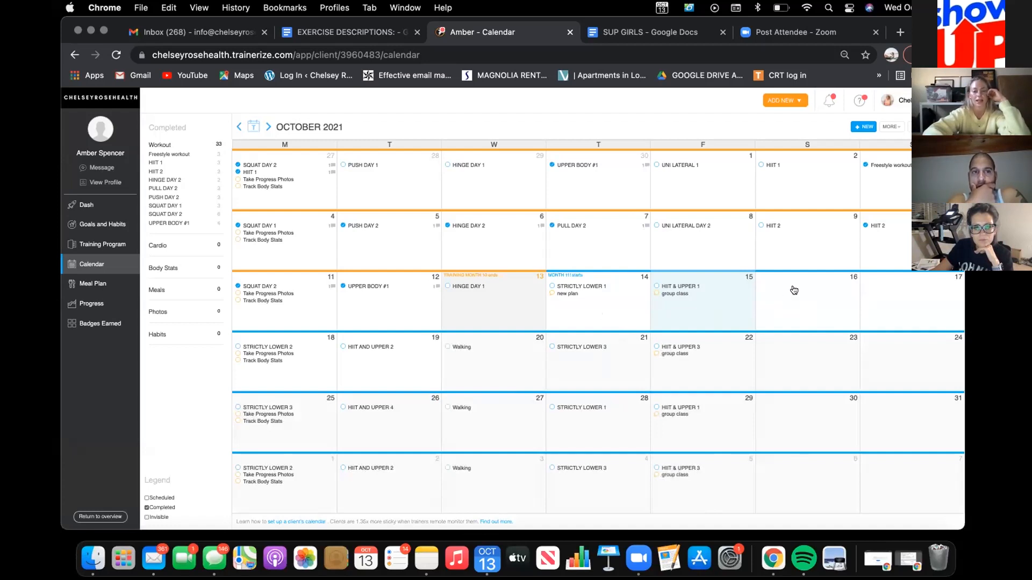
Step: Draft an auto message for 16 Oct 2021 named "YOUTUBE WORKOUT" with a 6:30 AM sending time, and discard it
click(795, 289)
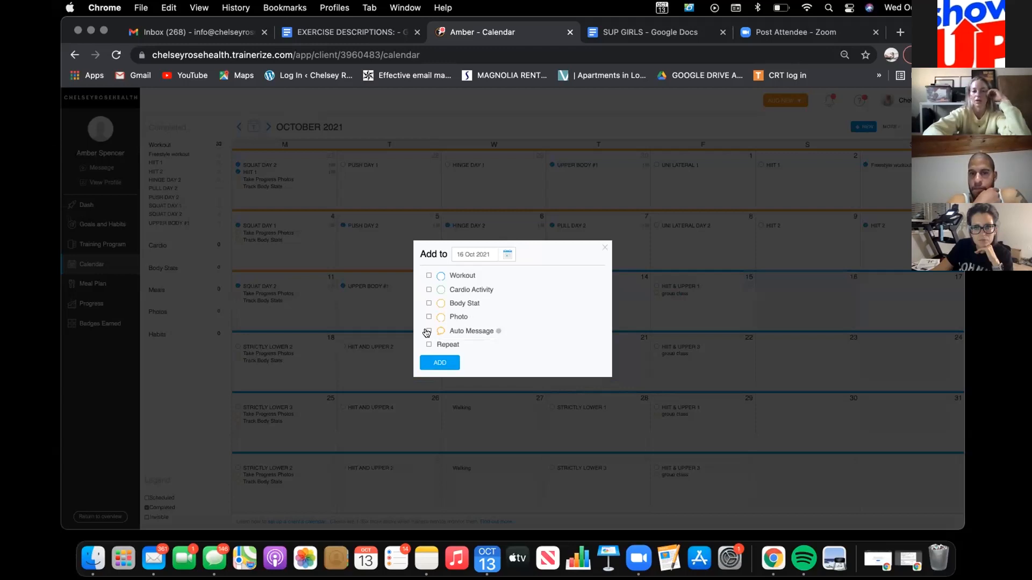
click(427, 332)
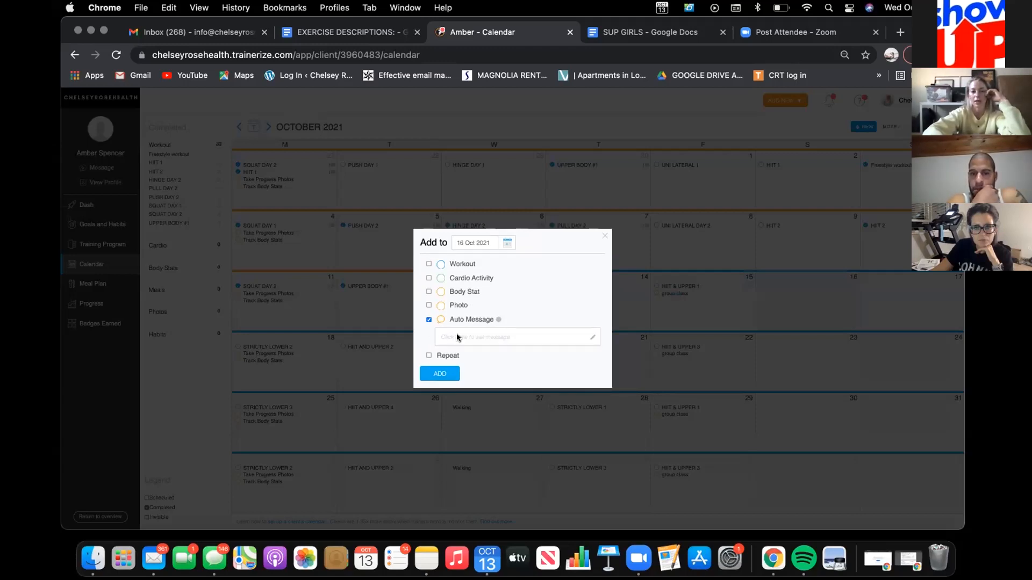
click(457, 337)
text(youtu)
click(437, 229)
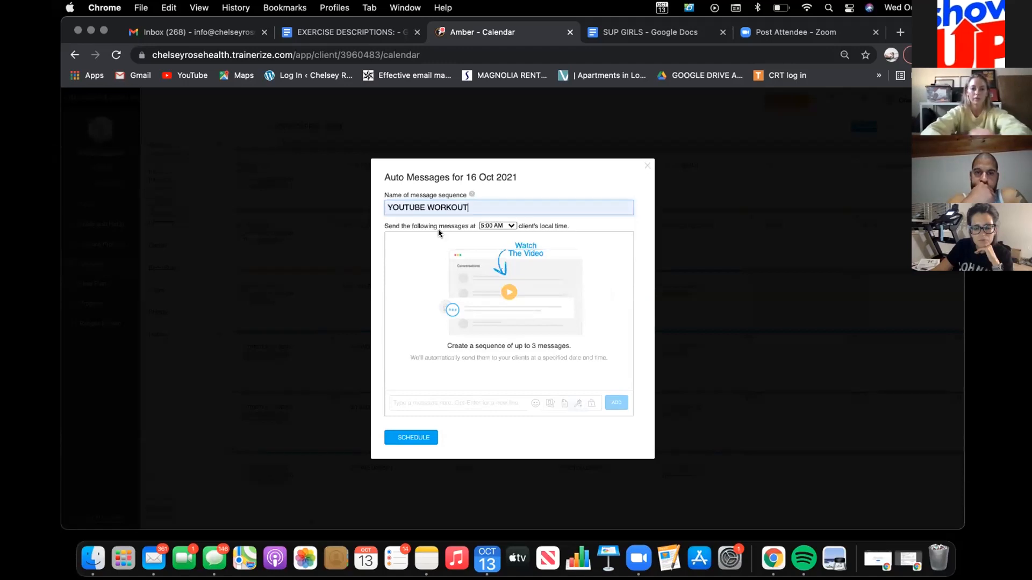
click(492, 227)
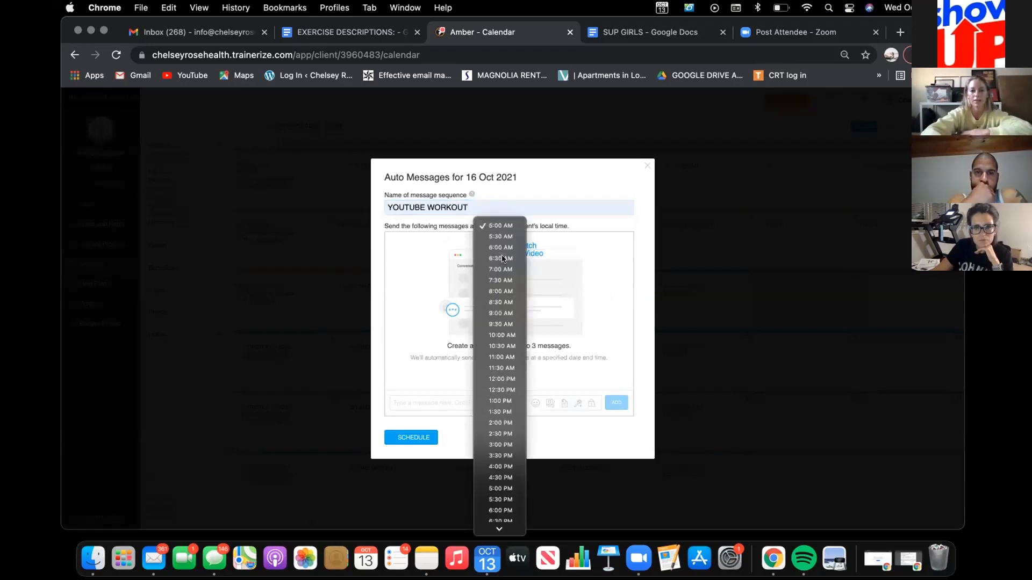
click(503, 259)
click(410, 401)
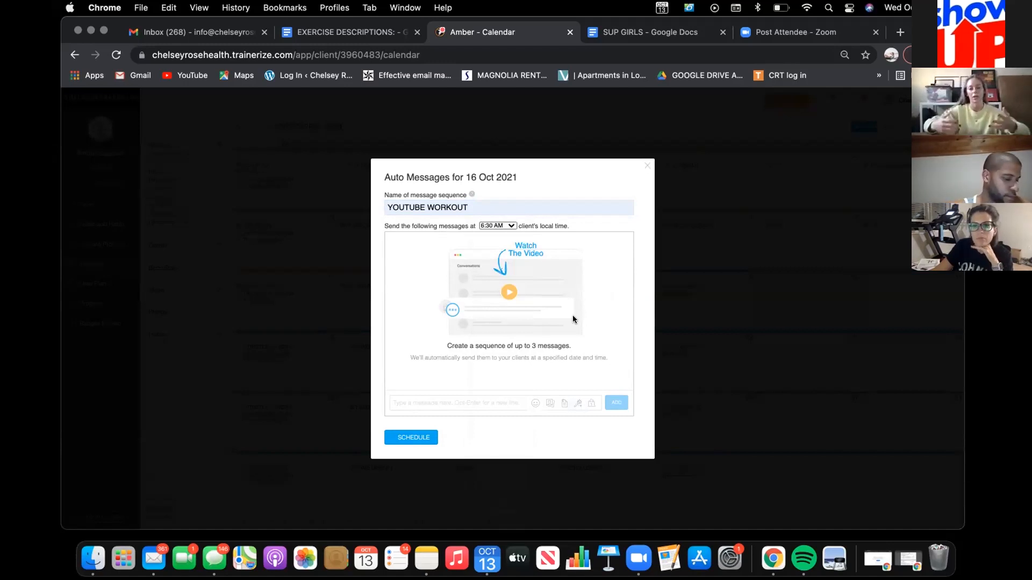
click(643, 164)
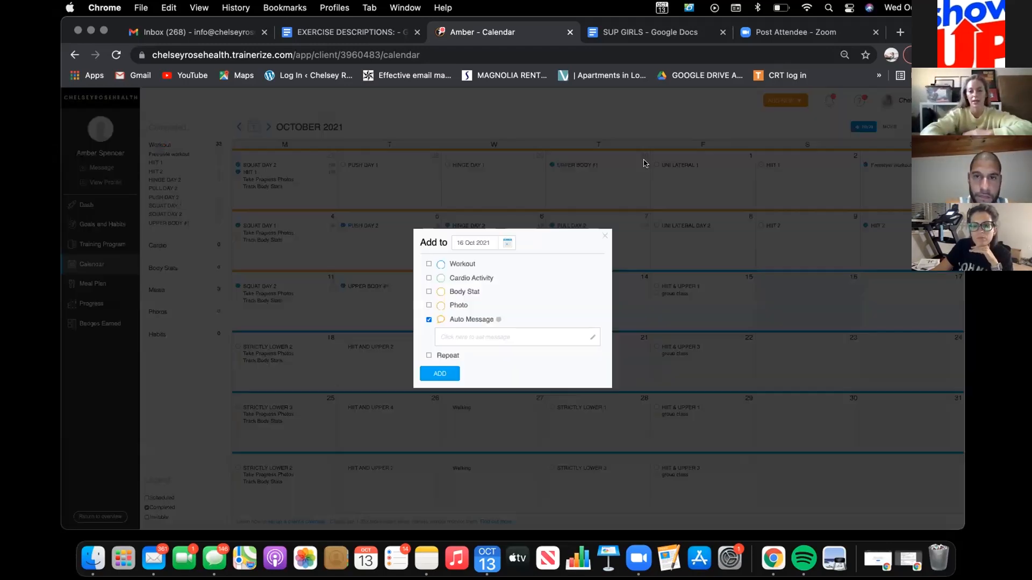
click(601, 236)
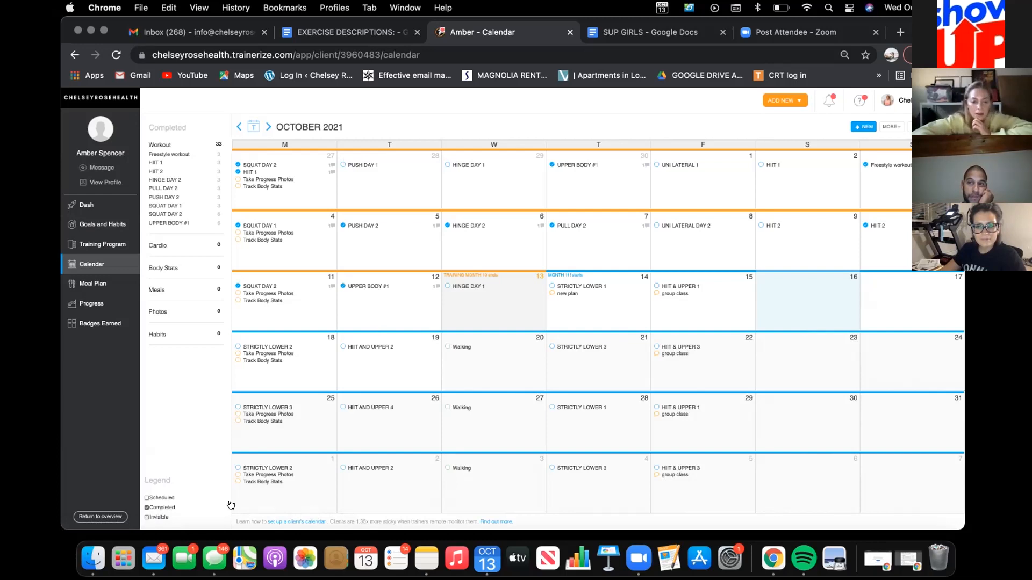
Step: Switch to Messages, look back through the open conversation at the photo of handwritten Trainerize training notes, and close the window
click(214, 559)
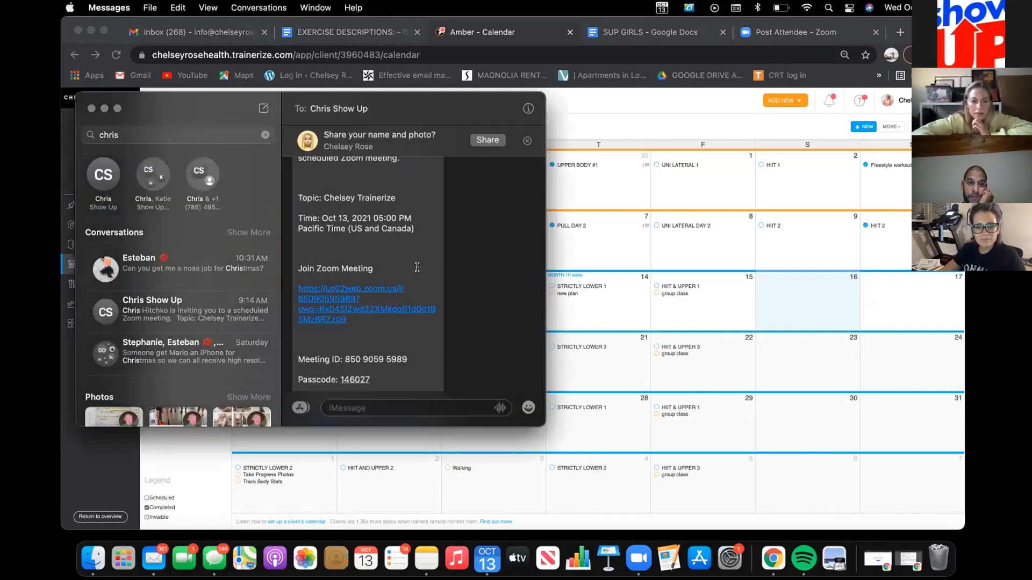
scroll(417, 267, up, 13)
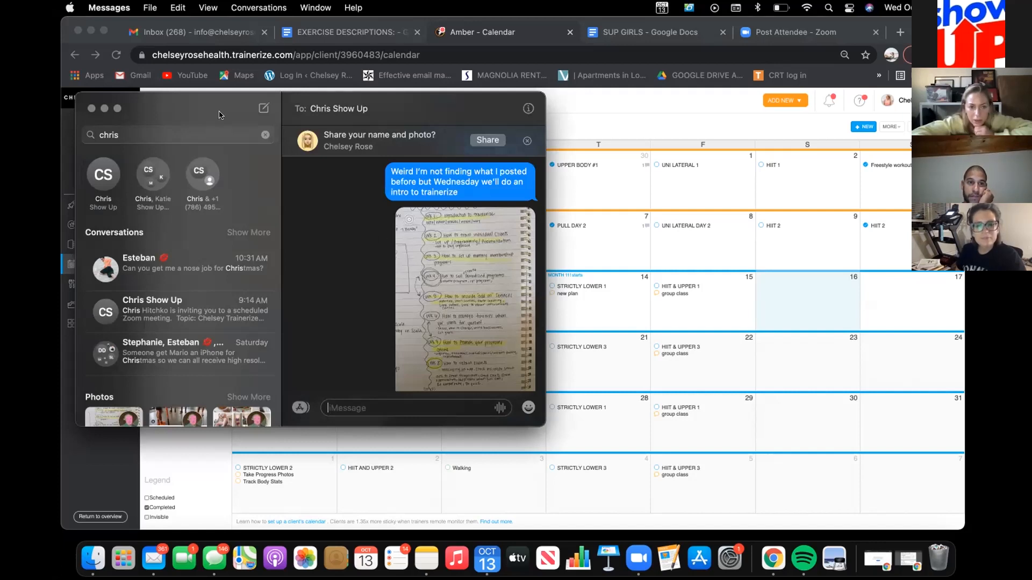
click(91, 108)
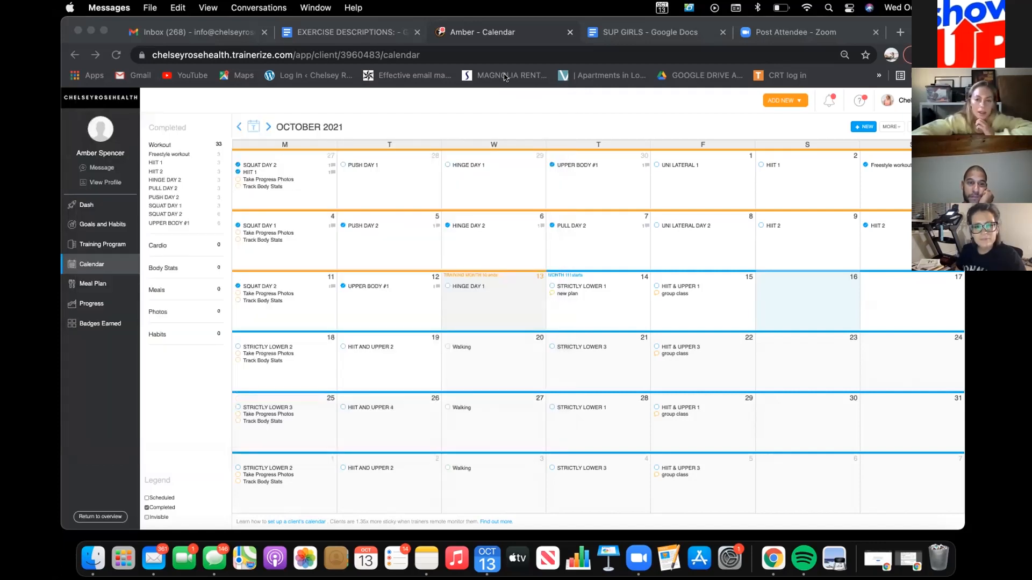